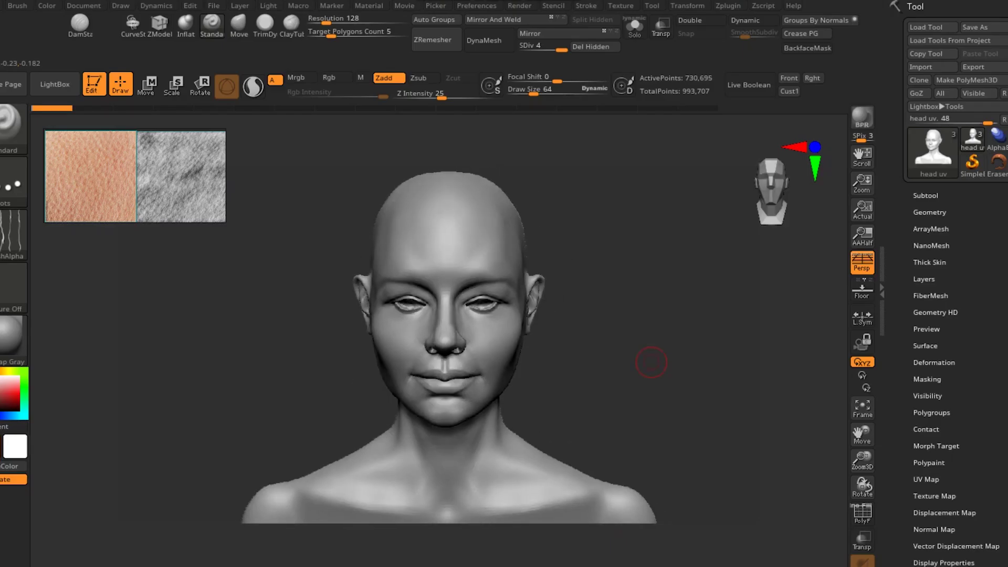
mouse_move(650, 360)
left_mouse_down("shift")
mouse_move(651, 384)
mouse_move(626, 398)
mouse_move(625, 383)
mouse_move(629, 423)
mouse_move(645, 407)
mouse_move(650, 419)
left_mouse_up("shift")
left_click_drag(695, 376, 684, 383)
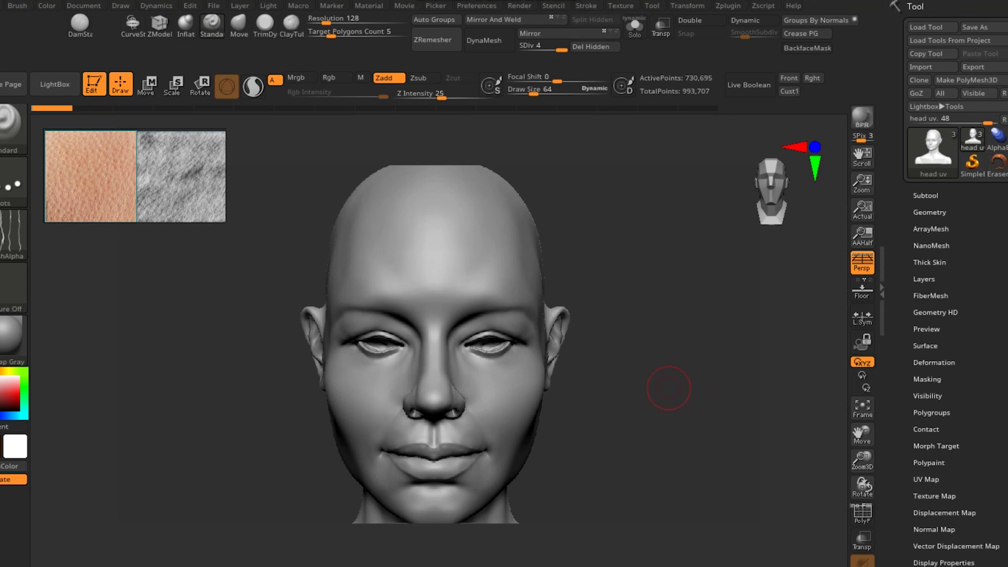
mouse_move(645, 382)
left_mouse_down()
mouse_move(651, 348)
mouse_move(667, 357)
mouse_move(665, 392)
left_mouse_up()
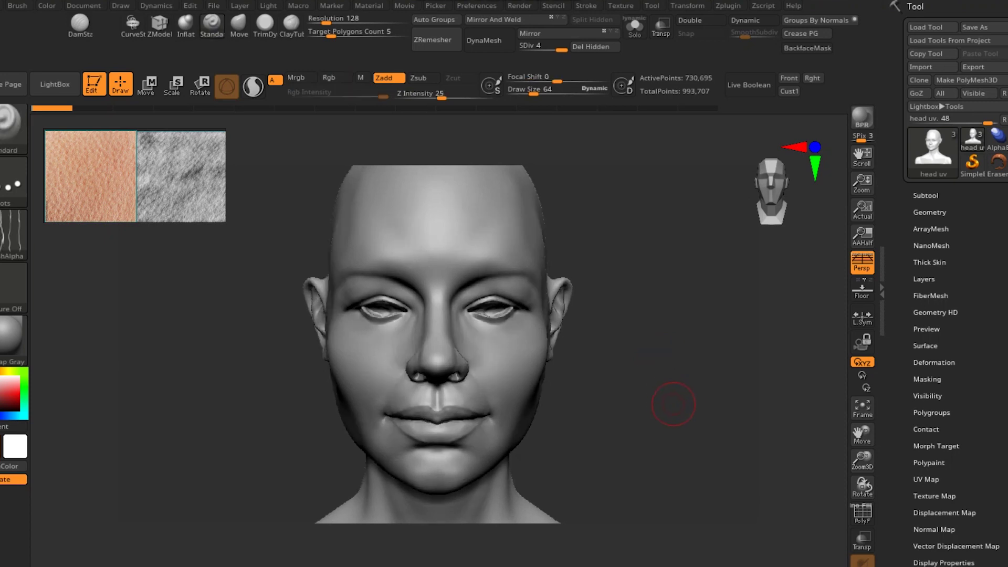
left_click_drag(897, 314, 897, 296)
left_click(934, 293)
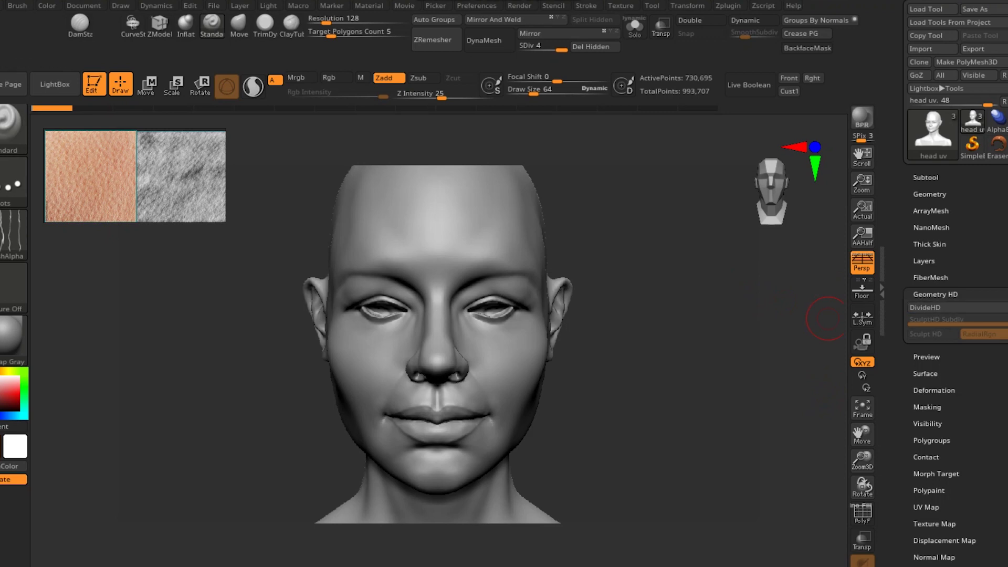
left_click(934, 294)
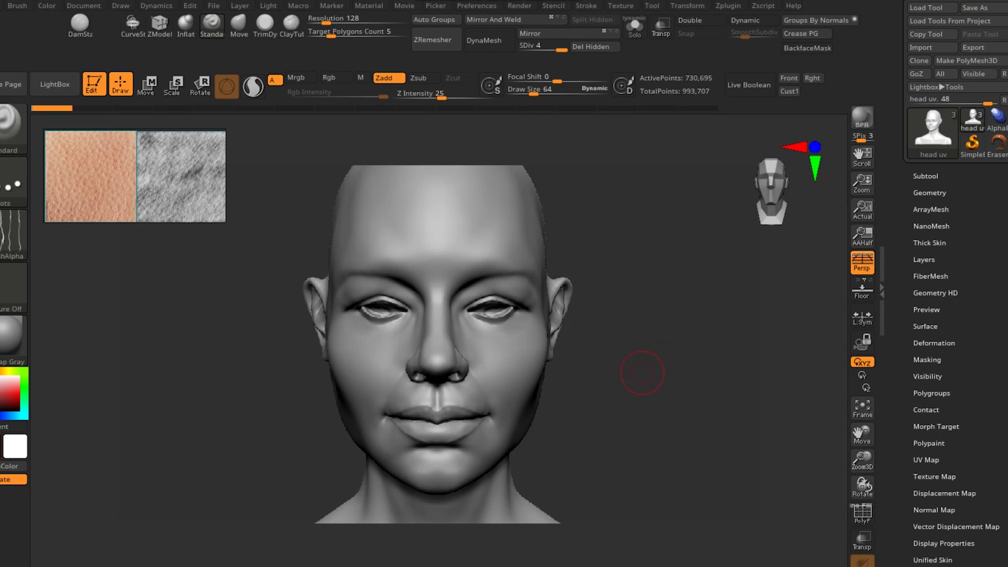
Step the head's undo history forward from state 1 through the subdivision levels to state 10, restoring the first surface noise
mouse_move(51, 108)
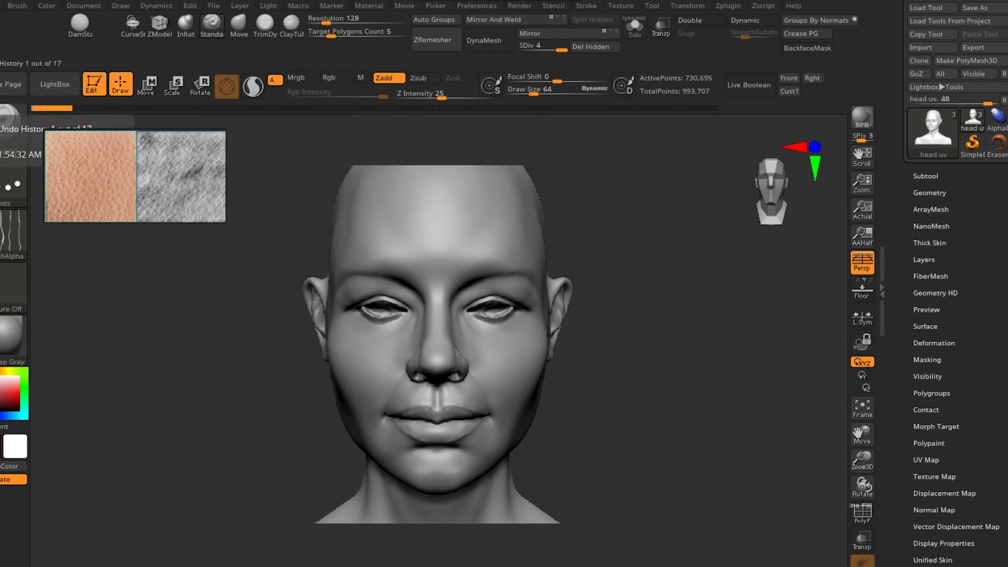
left_click(92, 108)
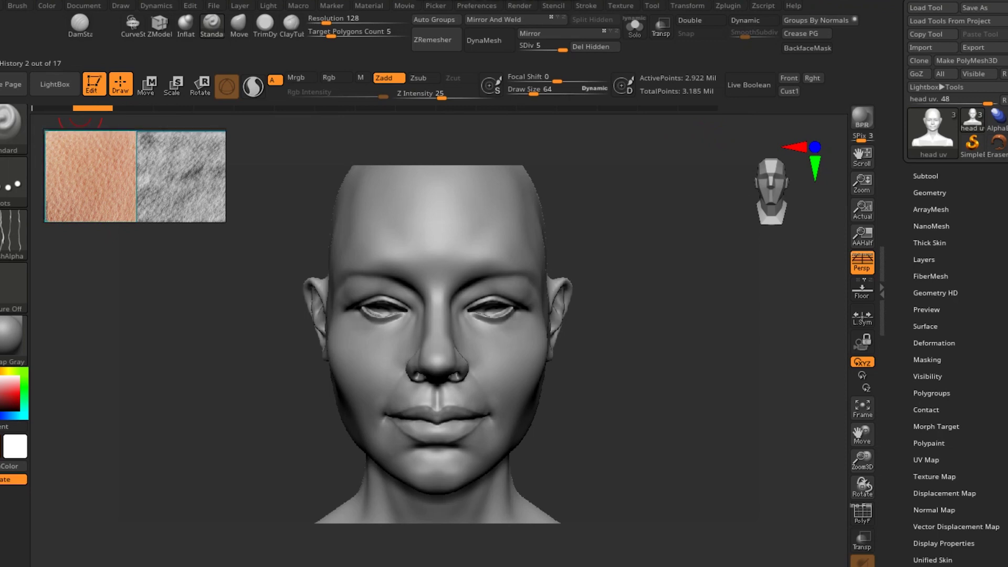
left_click(133, 107)
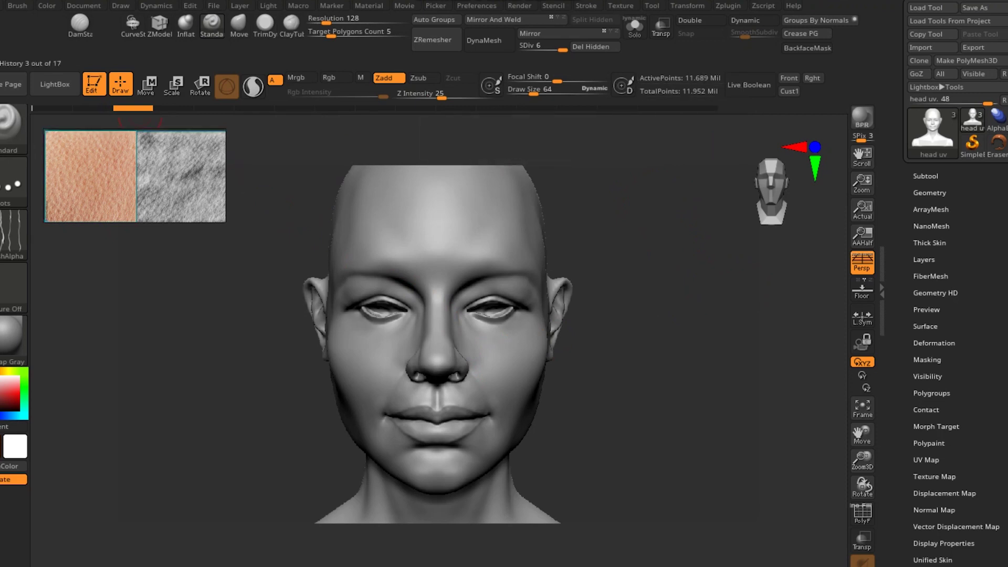
left_click(173, 108)
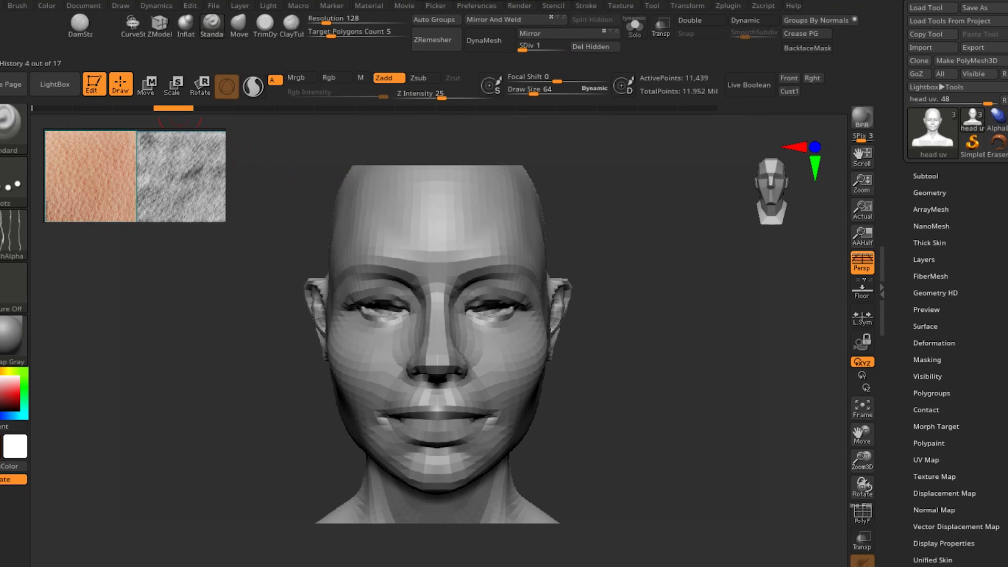
left_click(213, 107)
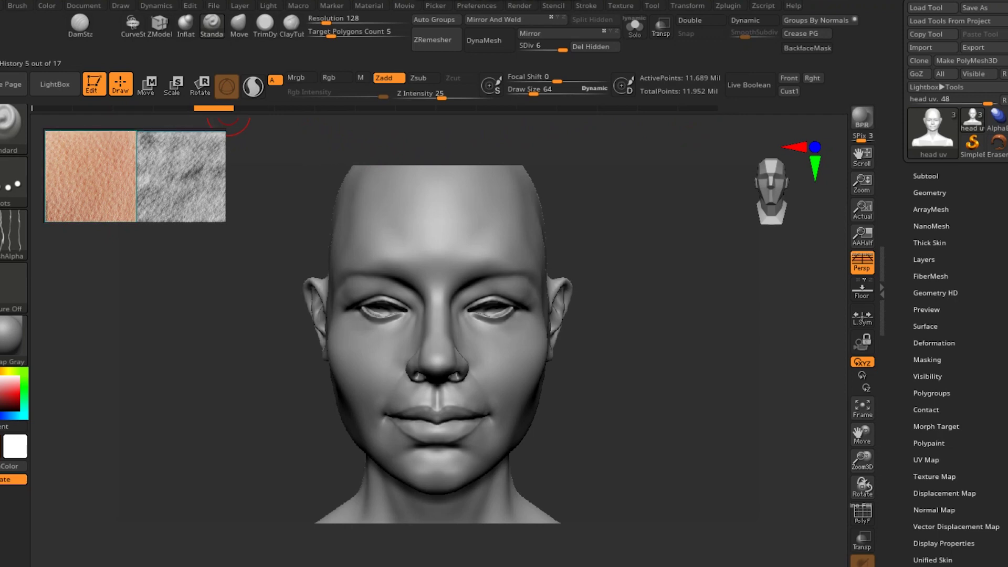
left_click(242, 108)
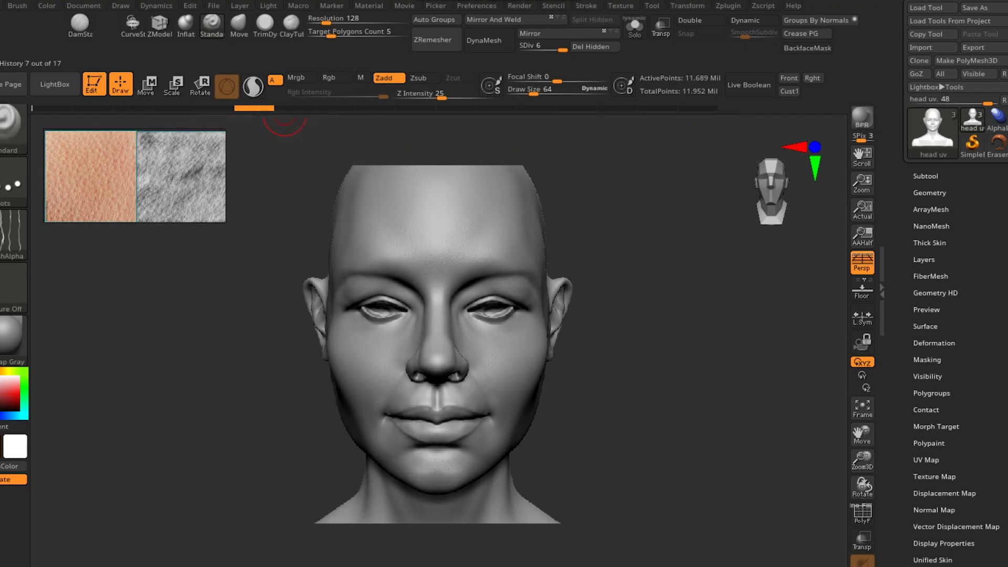
left_click(289, 108)
mouse_move(303, 109)
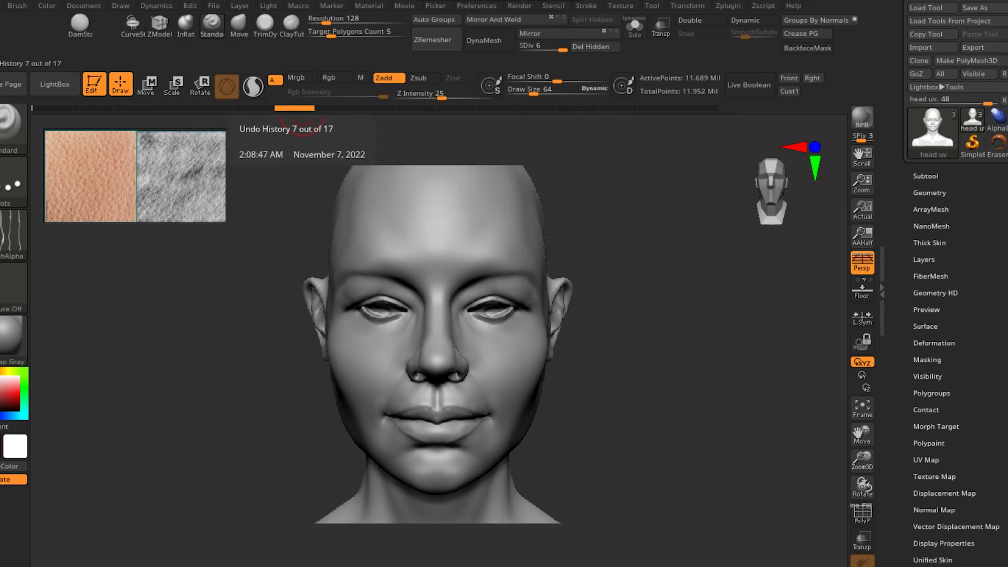
left_click(336, 108)
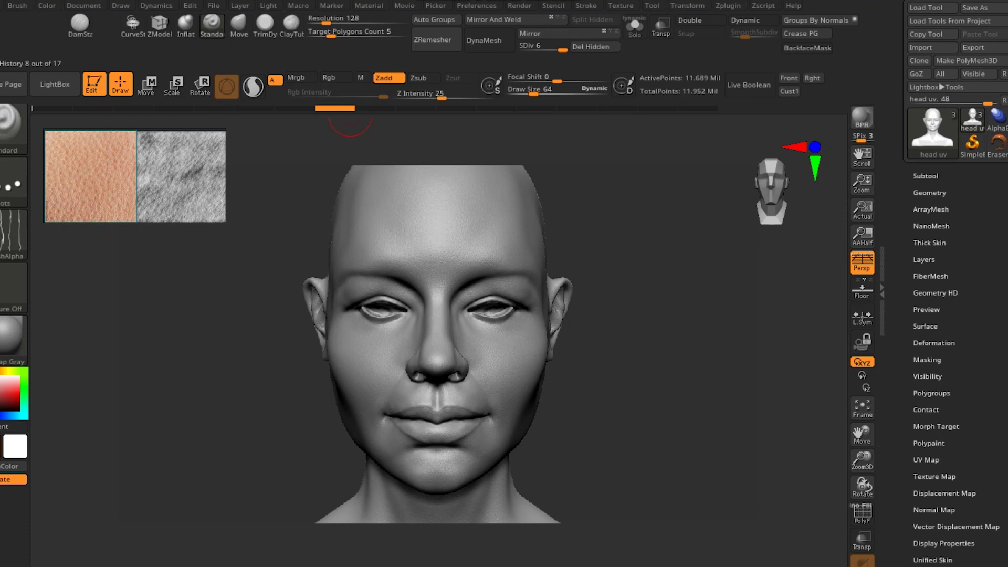
key("ctrl+shift+z")
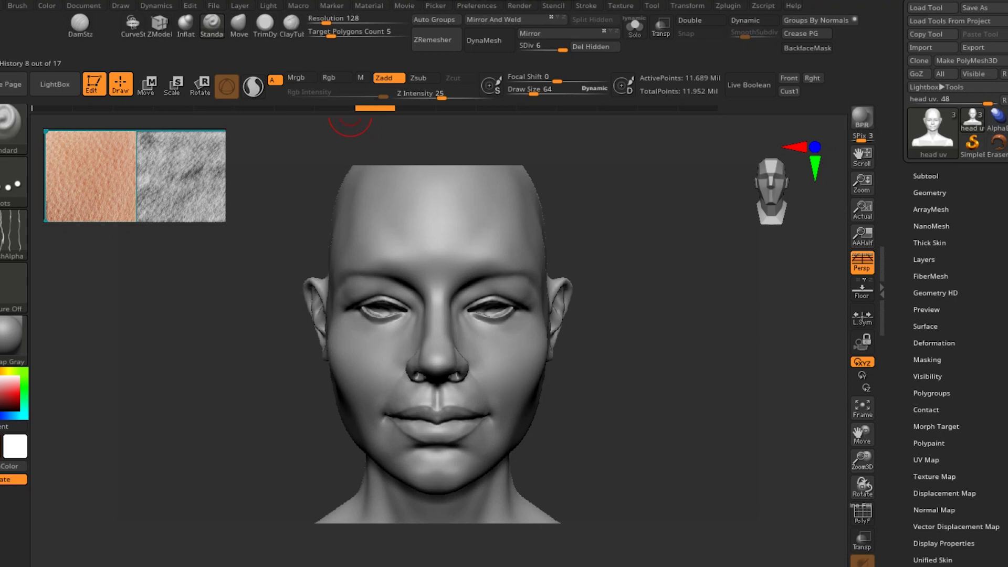
key("ctrl+shift+z")
mouse_move(135, 176)
right_mouse_down()
mouse_move(157, 219)
mouse_move(142, 178)
right_mouse_up()
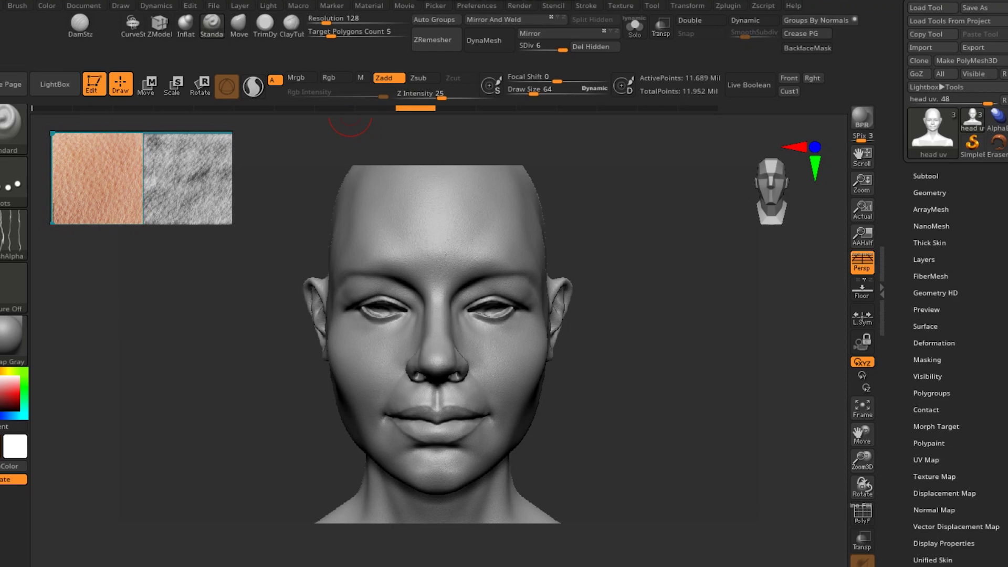
Show the Surface settings and examine the fine noise on the cheek, comparing it with the skin texture references
left_click_drag(619, 363, 607, 362)
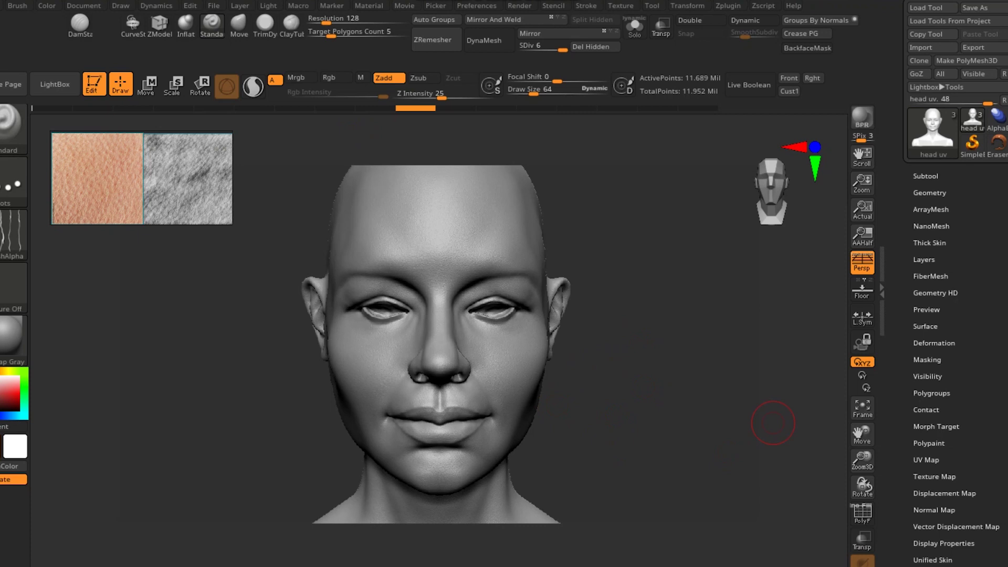
left_click(924, 326)
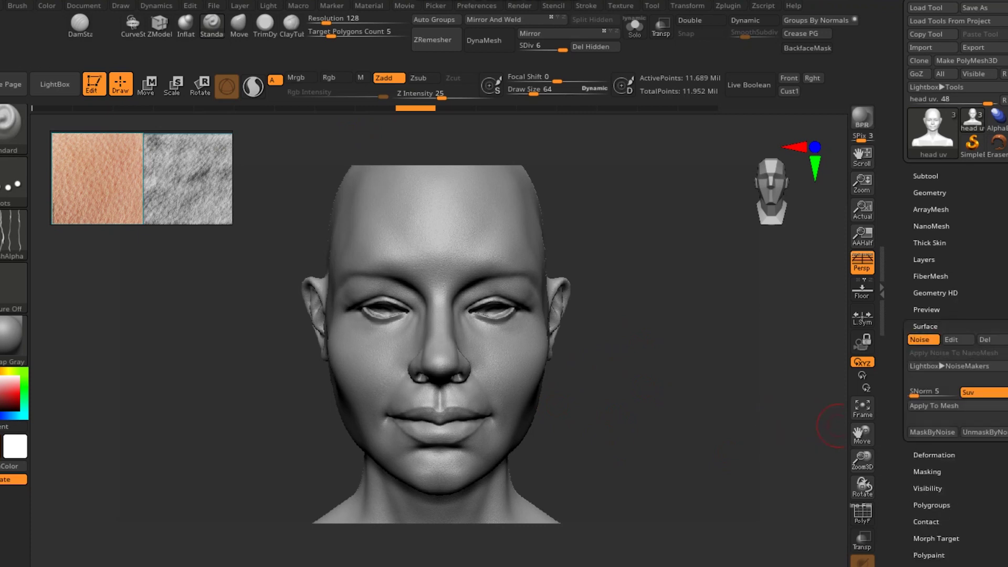
mouse_move(609, 373)
left_mouse_down()
mouse_move(546, 371)
mouse_move(626, 371)
left_mouse_up()
right_click_drag(625, 371, 625, 455, "ctrl")
right_click_drag(731, 461, 717, 330, "alt")
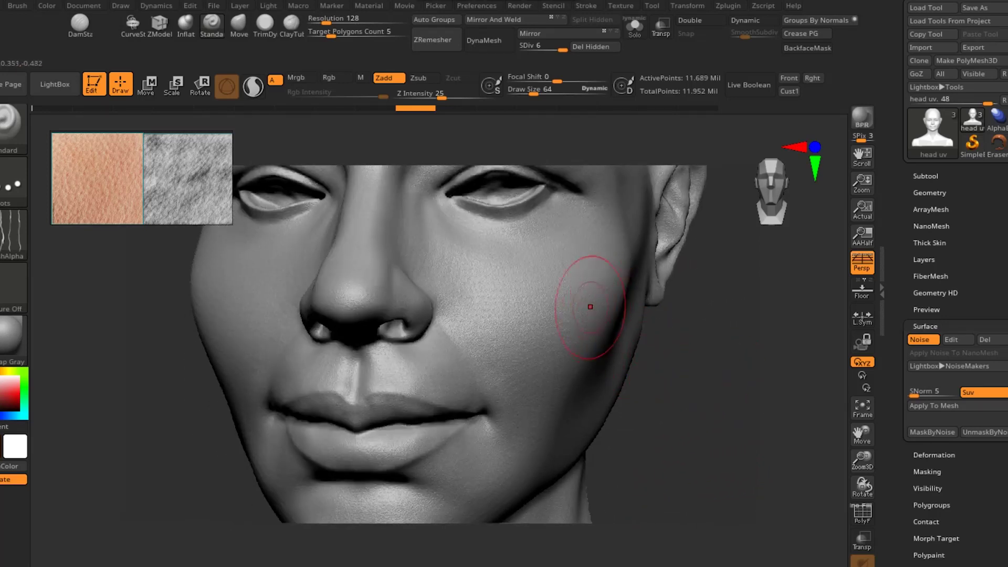
mouse_move(714, 372)
right_mouse_down()
mouse_move(653, 372)
mouse_move(710, 373)
right_mouse_up()
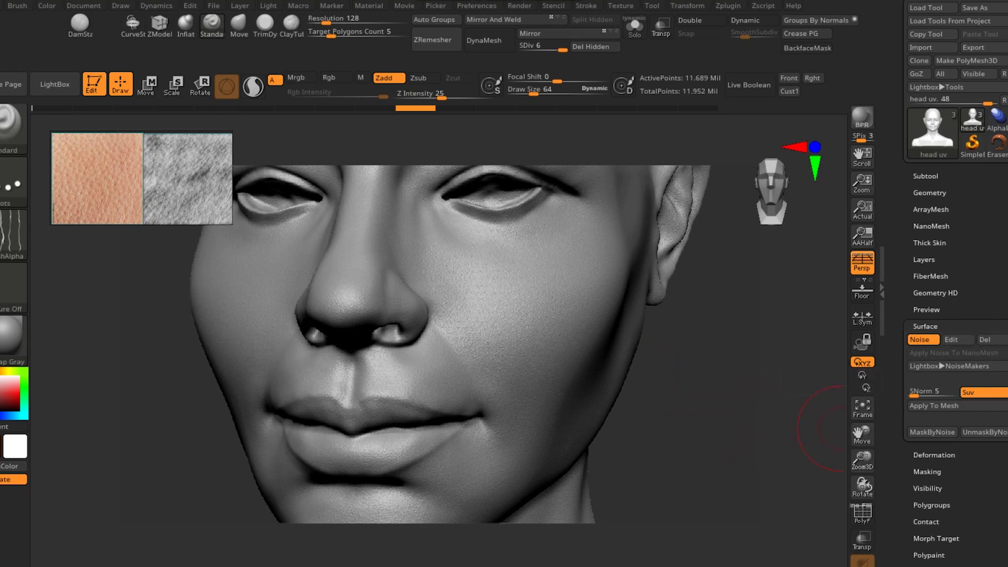
scroll(953, 317, "down", 2)
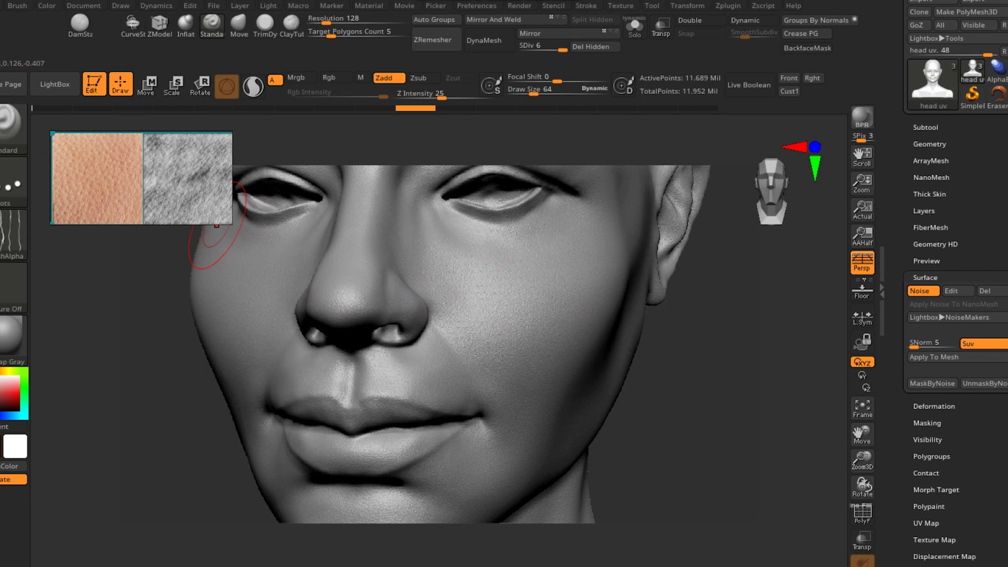
double_click(201, 171)
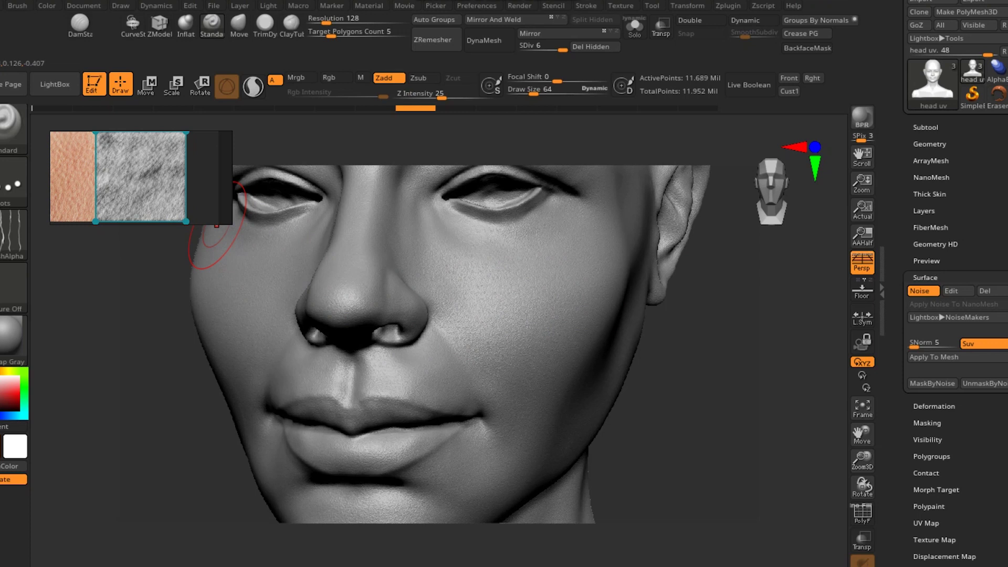
key("alt+Tab")
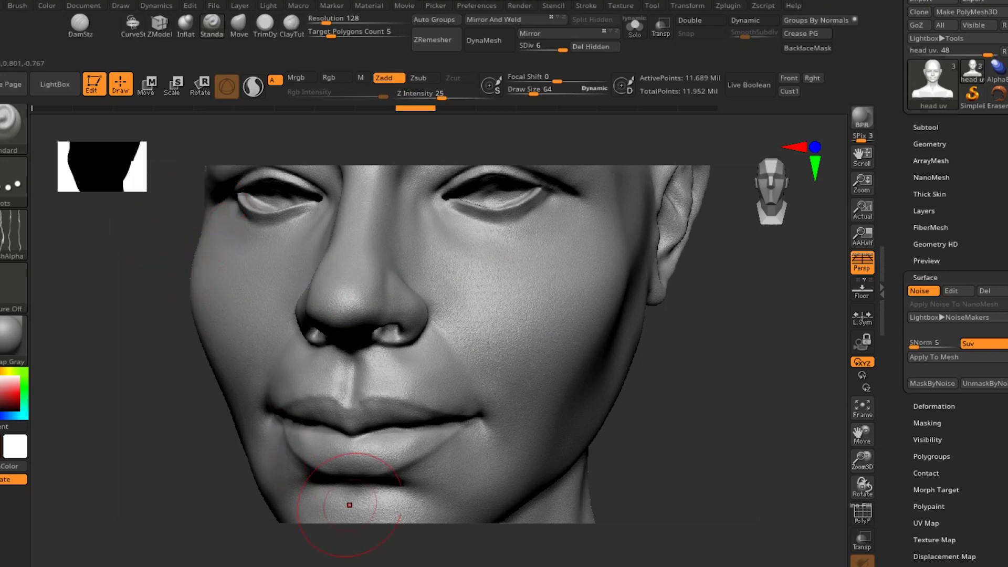
Inspect the first surface noise's settings and its effect on the cheek in the NoiseMaker preview, then close it without changes
scroll(955, 283, "down", 3)
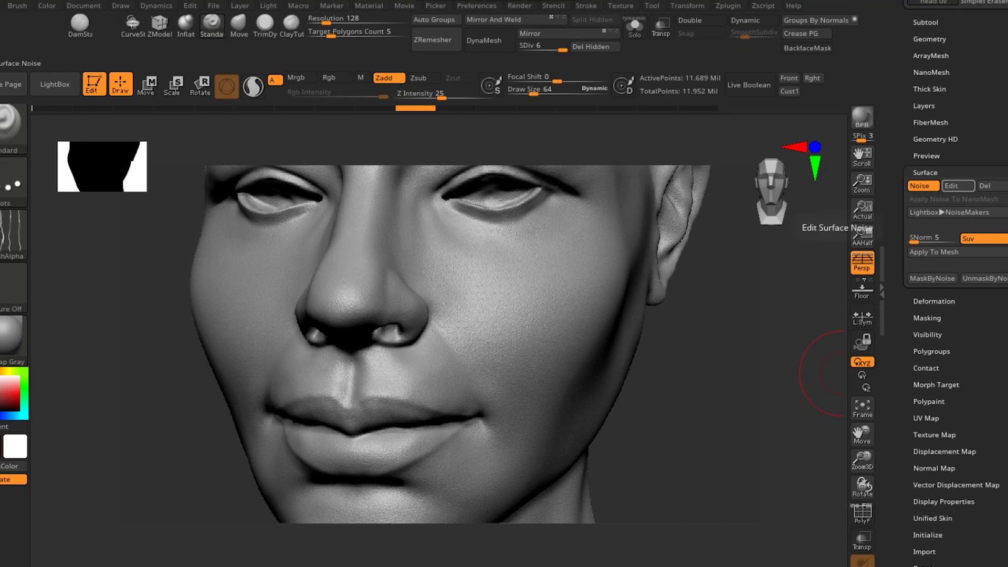
left_click(951, 186)
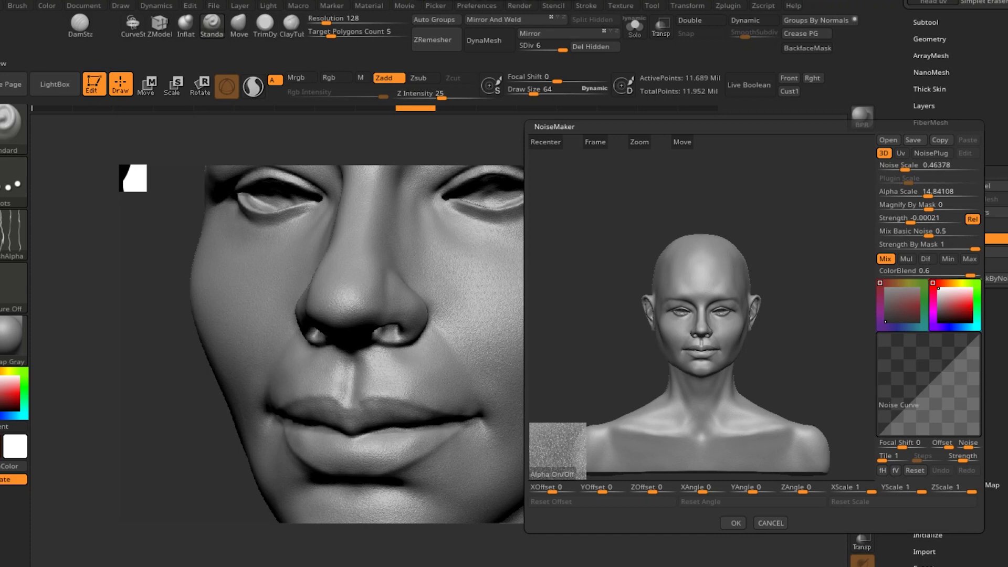
left_click_drag(808, 368, 654, 231, "alt")
scroll(701, 307, "up", 5)
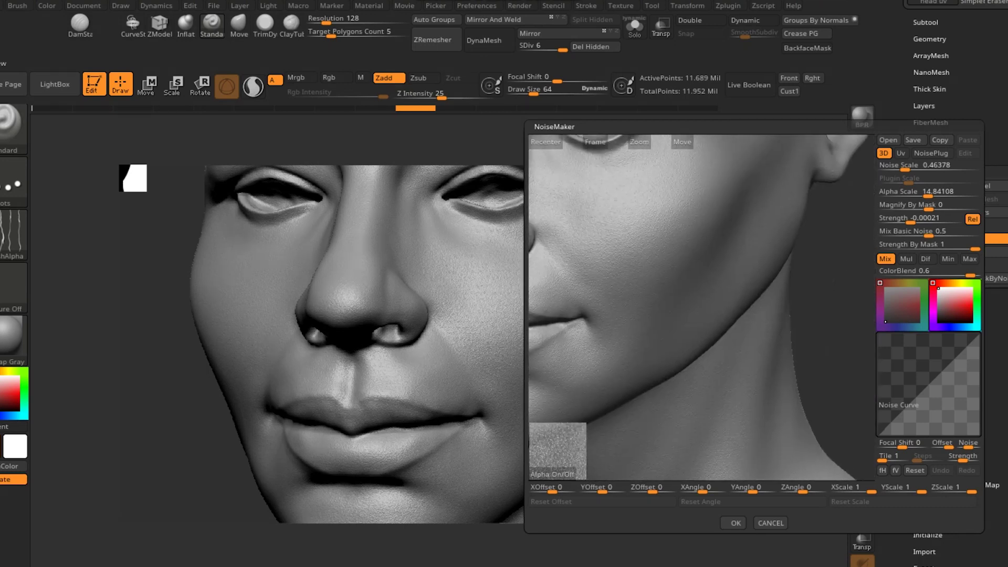
left_click_drag(701, 307, 756, 370)
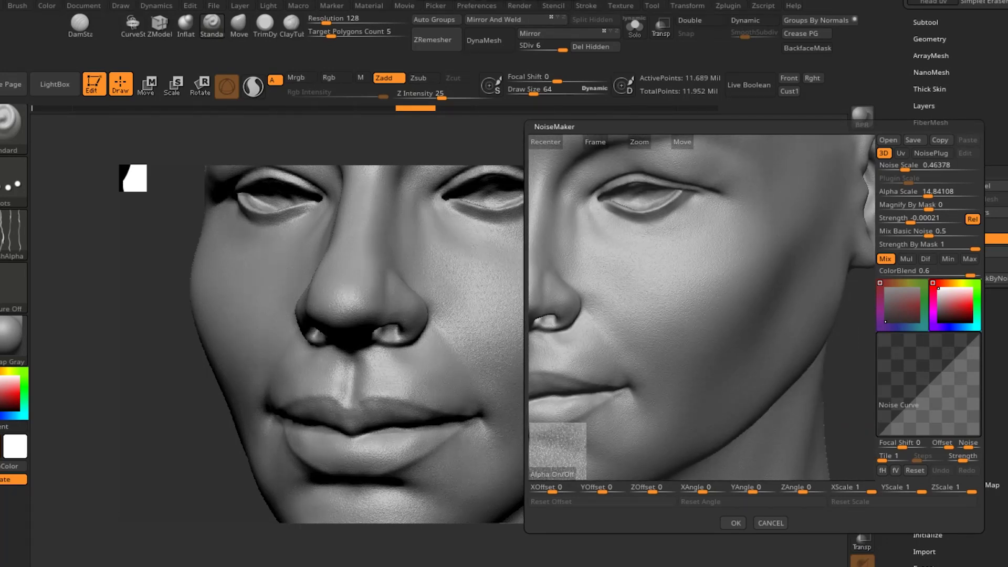
left_click(771, 522)
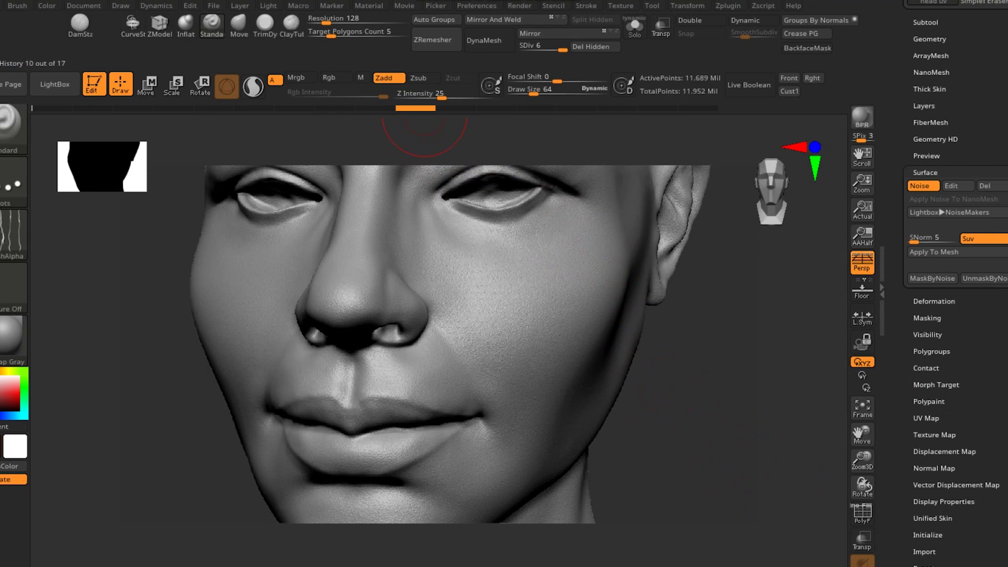
Advance the head's undo history to state 17 and examine the second surface noise on the cheek
left_click(456, 108)
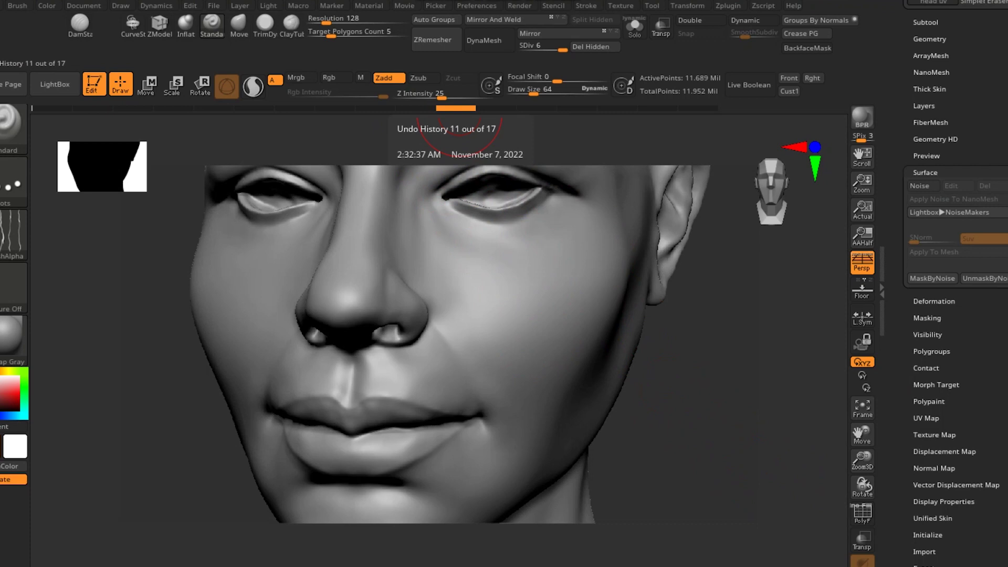
left_click_drag(455, 108, 577, 108)
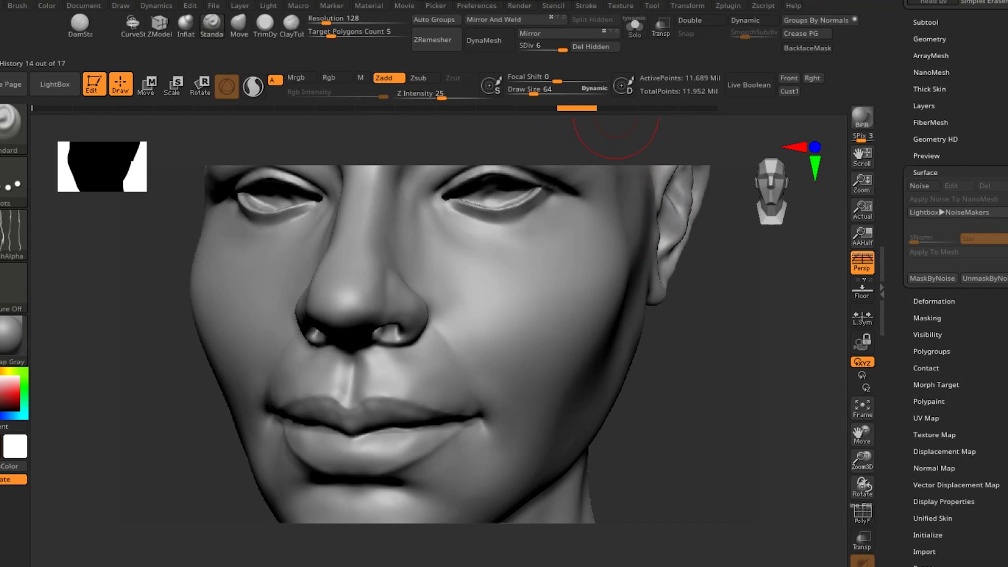
key("ctrl+shift+z")
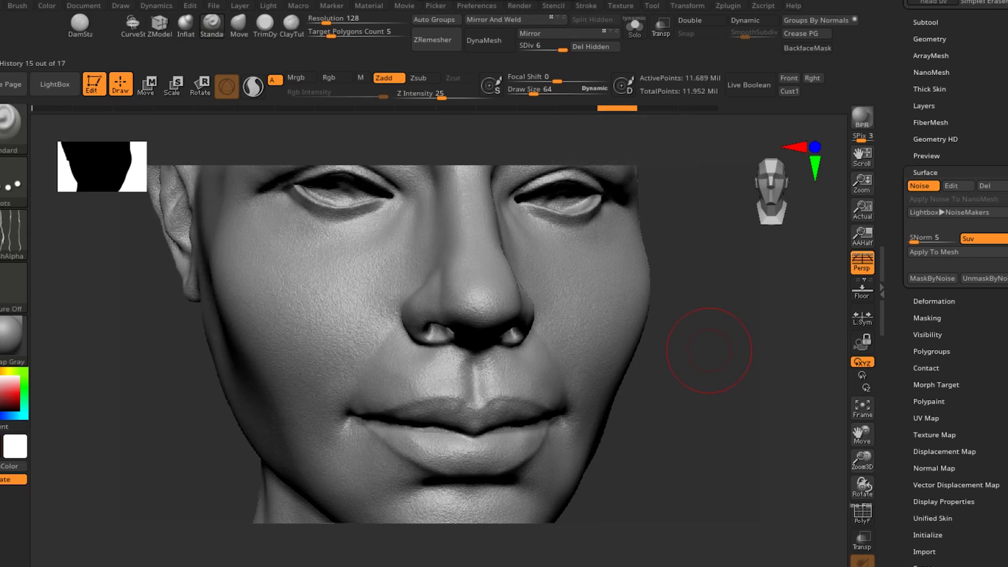
key("ctrl+shift+z")
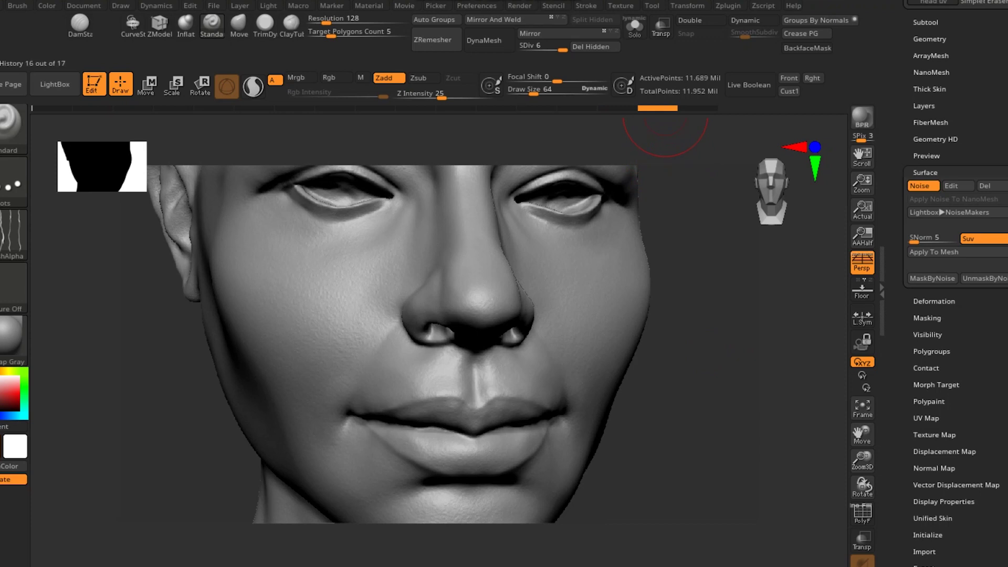
left_click(697, 108)
mouse_move(687, 316)
left_mouse_down()
mouse_move(746, 344)
mouse_move(727, 340)
mouse_move(738, 339)
mouse_move(741, 377)
left_mouse_up()
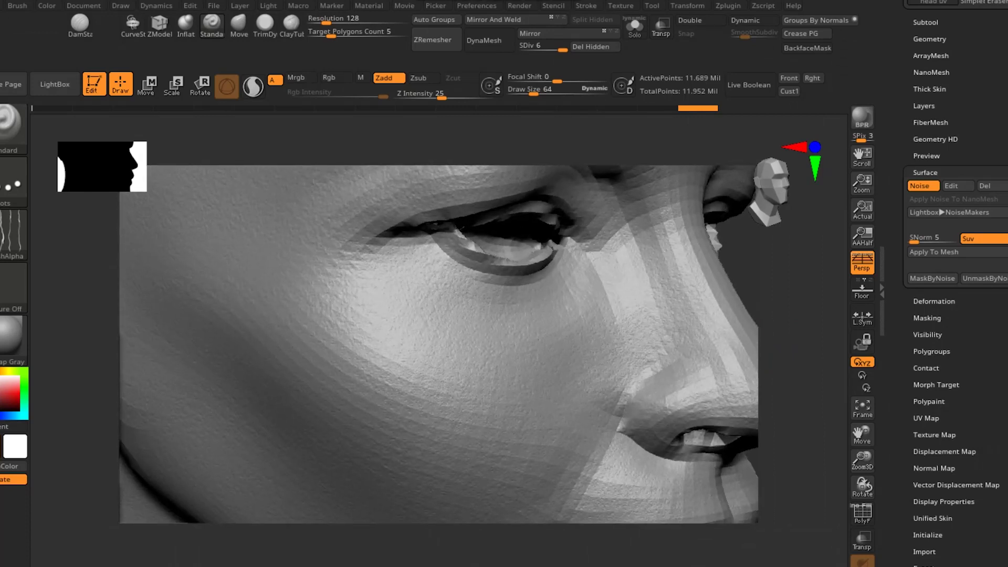
left_click_drag(765, 260, 709, 266)
left_click_drag(757, 478, 729, 382)
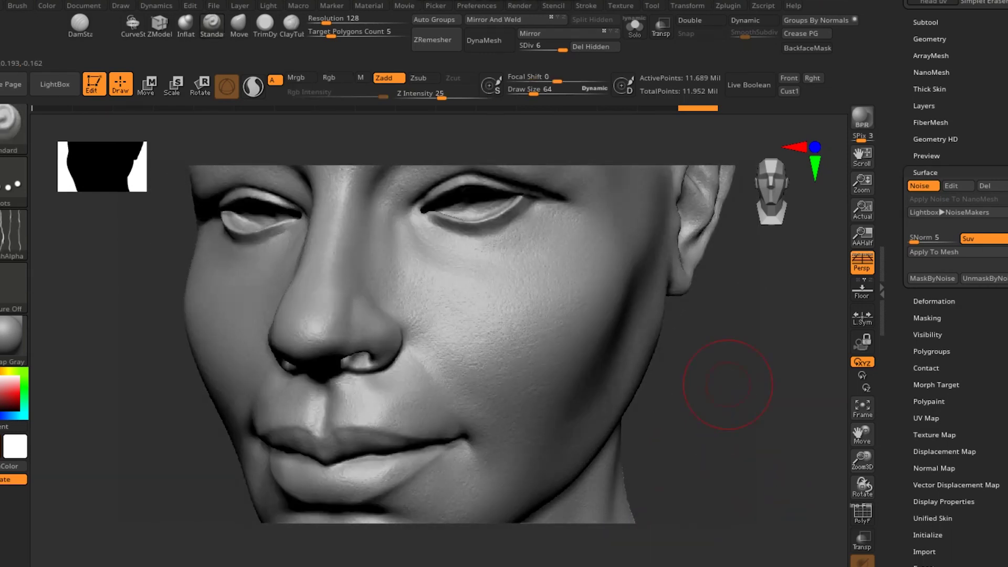
Edit the second surface noise in NoiseMaker, set its Strength to -0.00099, check the face preview and accept the change
left_click(950, 186)
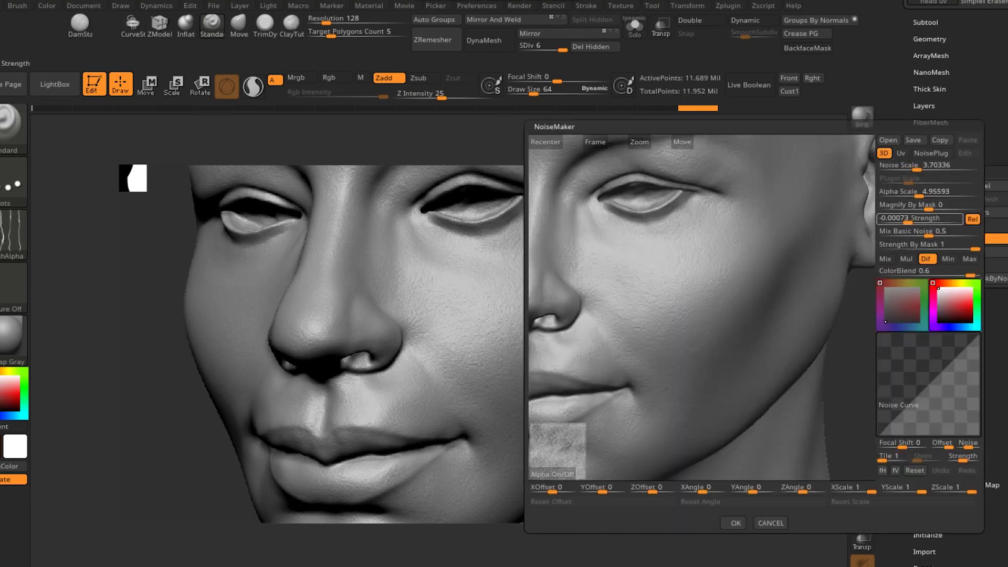
left_click_drag(907, 222, 908, 222)
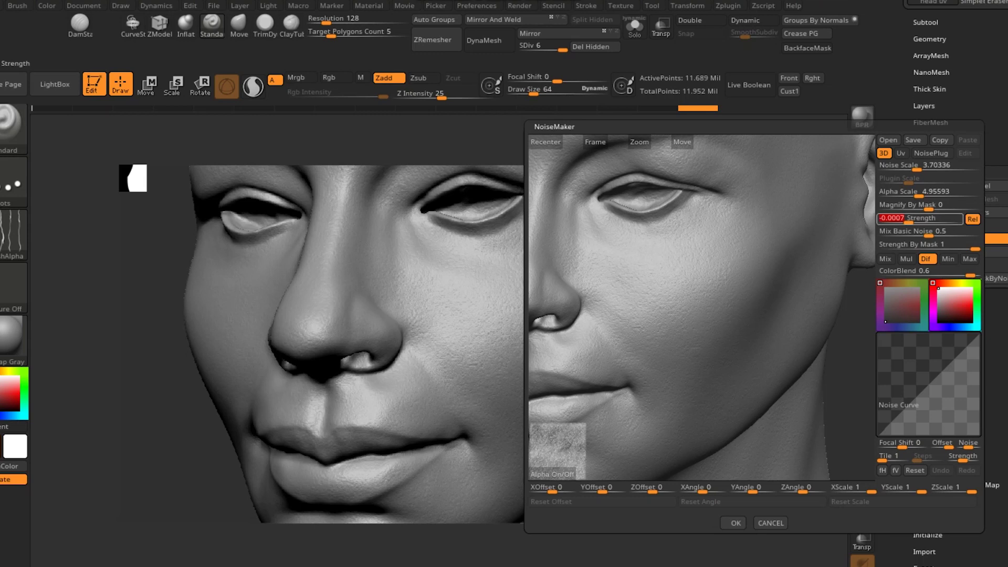
type("1")
key("Return")
left_click(913, 222)
left_click_drag(912, 222, 909, 222)
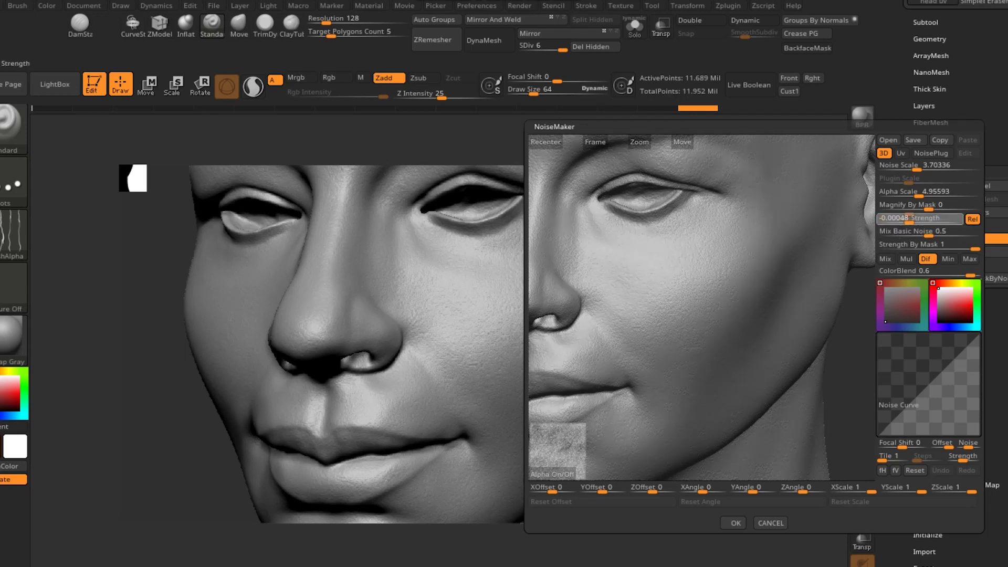
type("-0.00099")
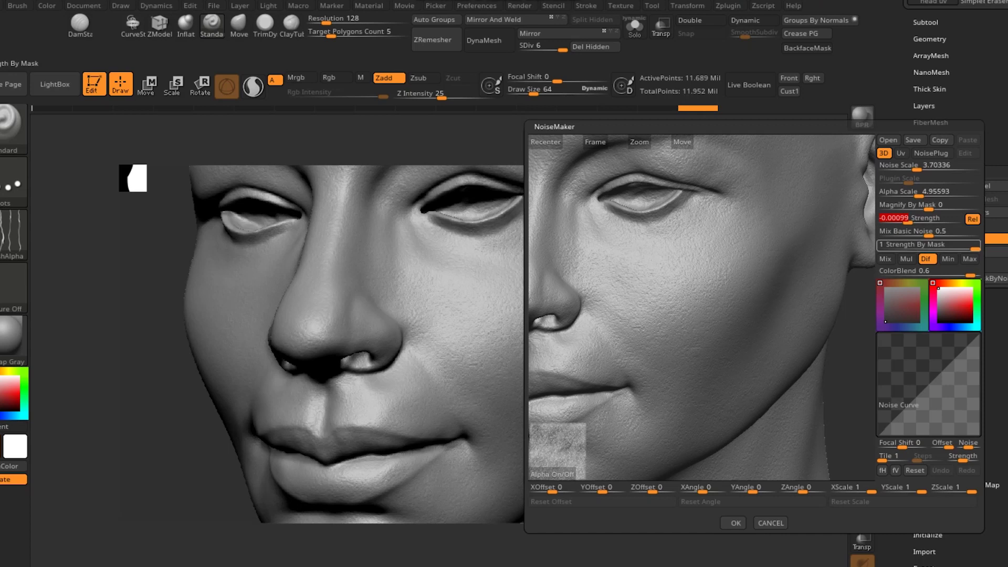
key("Return")
left_click_drag(633, 273, 595, 284)
left_click(736, 523)
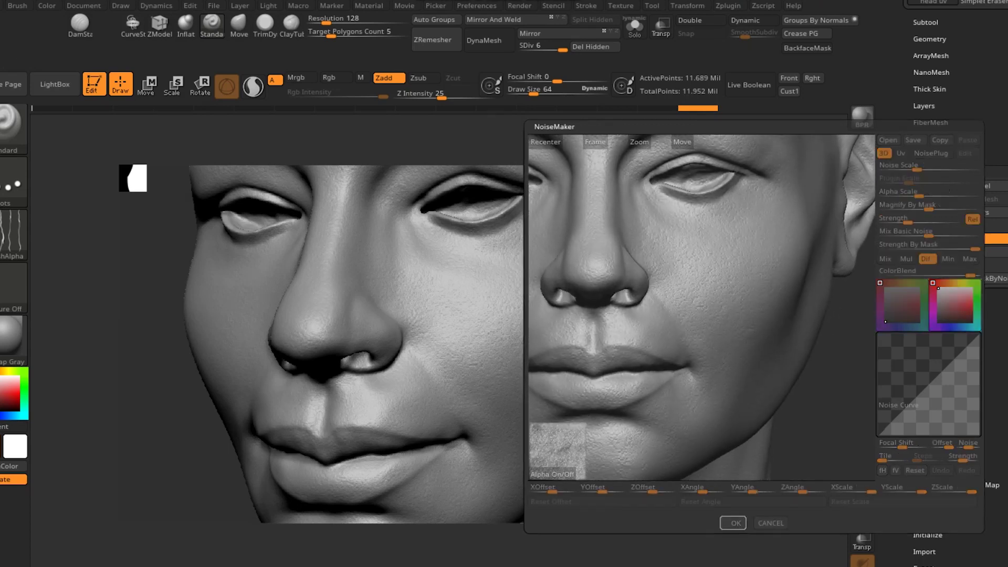
left_click(771, 424)
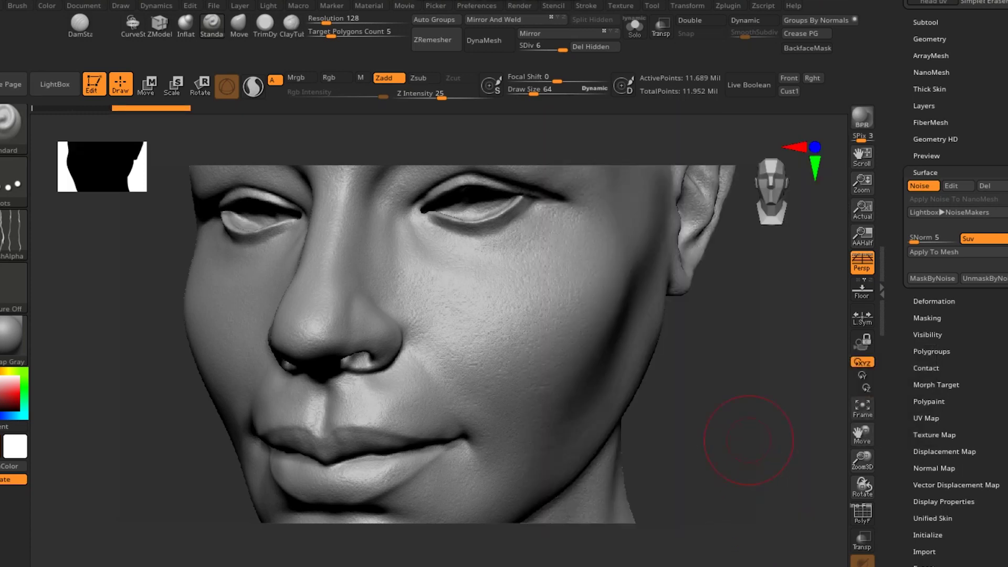
Examine the noise detail across the face and cheek from several angles and show the Surface settings
mouse_move(743, 427)
left_mouse_down("shift")
mouse_move(693, 383)
mouse_move(719, 410)
mouse_move(702, 408)
left_mouse_up("shift")
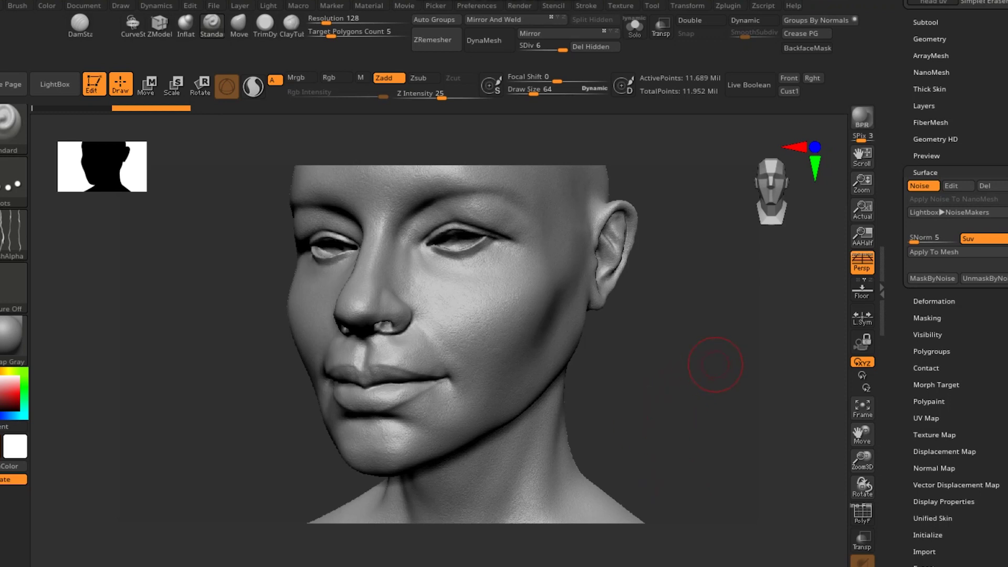
left_click_drag(641, 398, 665, 404)
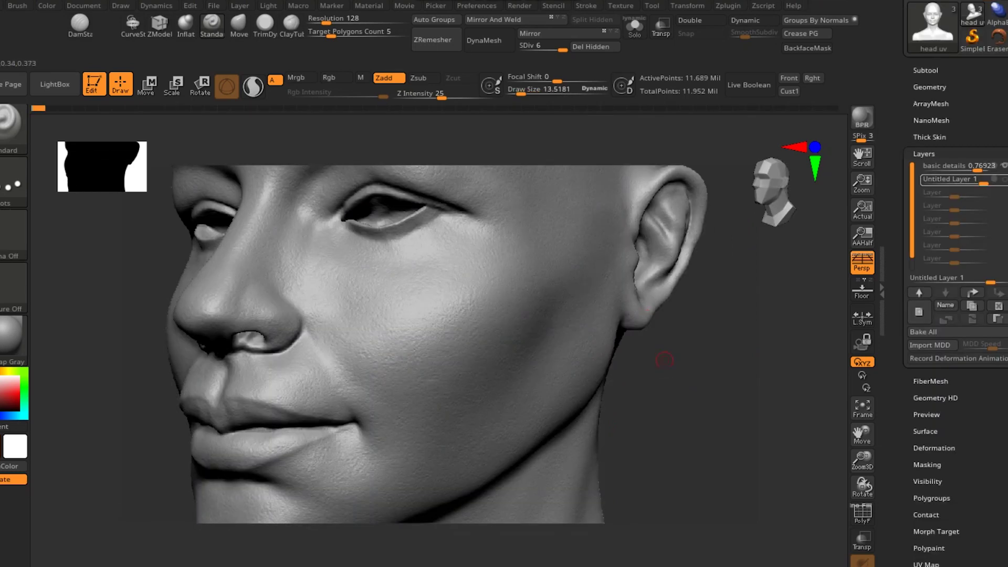
mouse_move(673, 378)
left_mouse_down()
mouse_move(706, 407)
mouse_move(642, 361)
mouse_move(677, 394)
left_mouse_up()
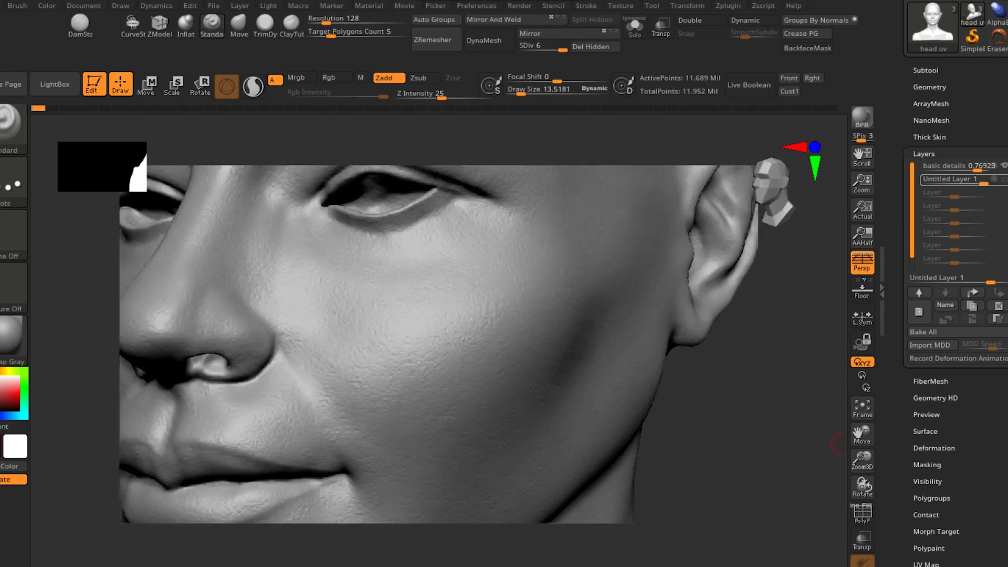
scroll(955, 315, "down", 4)
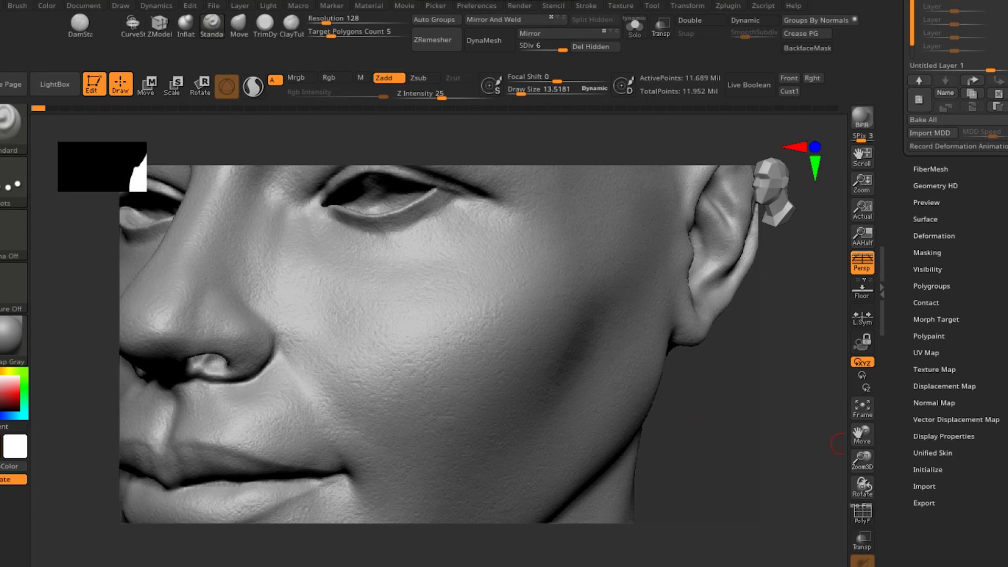
left_click(924, 219)
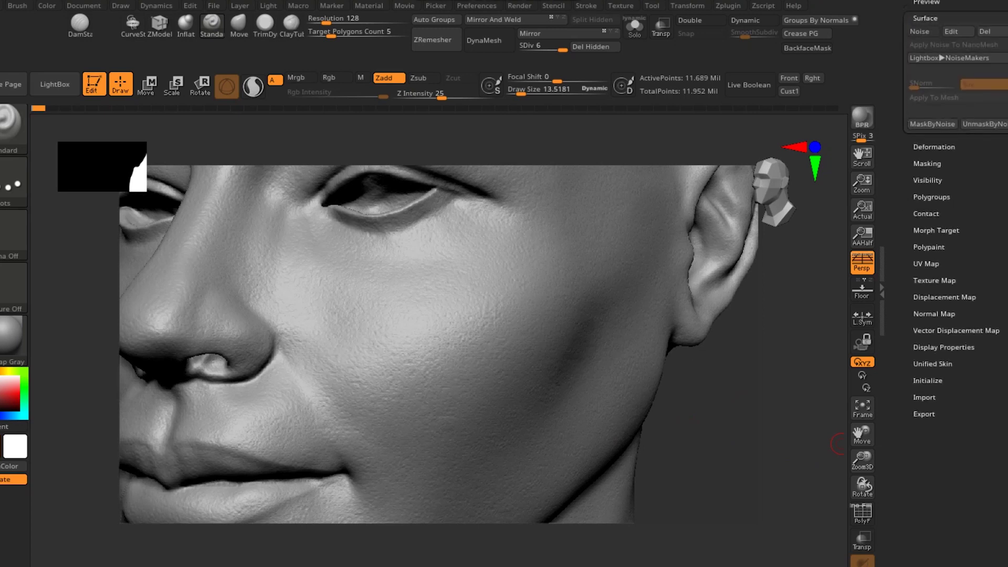
mouse_move(700, 401)
left_mouse_down()
mouse_move(715, 416)
mouse_move(715, 393)
mouse_move(698, 393)
left_mouse_up()
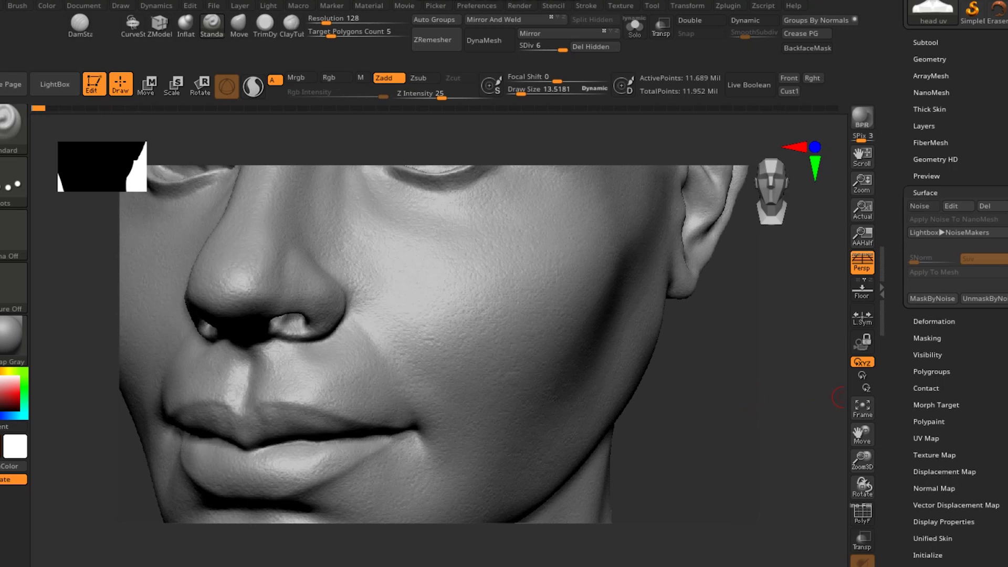
left_click_drag(899, 257, 898, 267)
Show the head's layers, select the basic details layer and try its intensity at -0.79487 to invert the noise
left_click(924, 136)
mouse_move(959, 149)
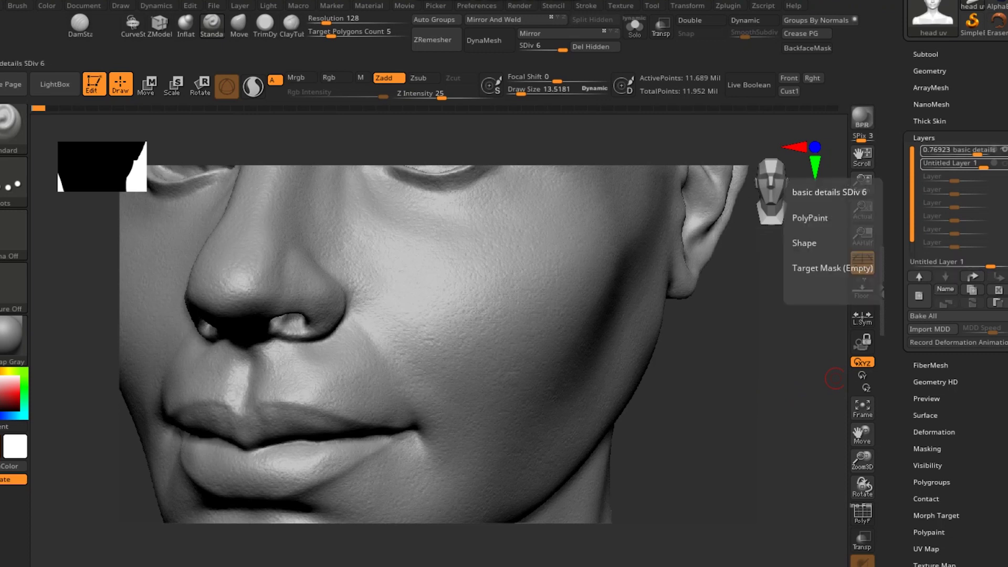
left_click_drag(817, 356, 813, 363)
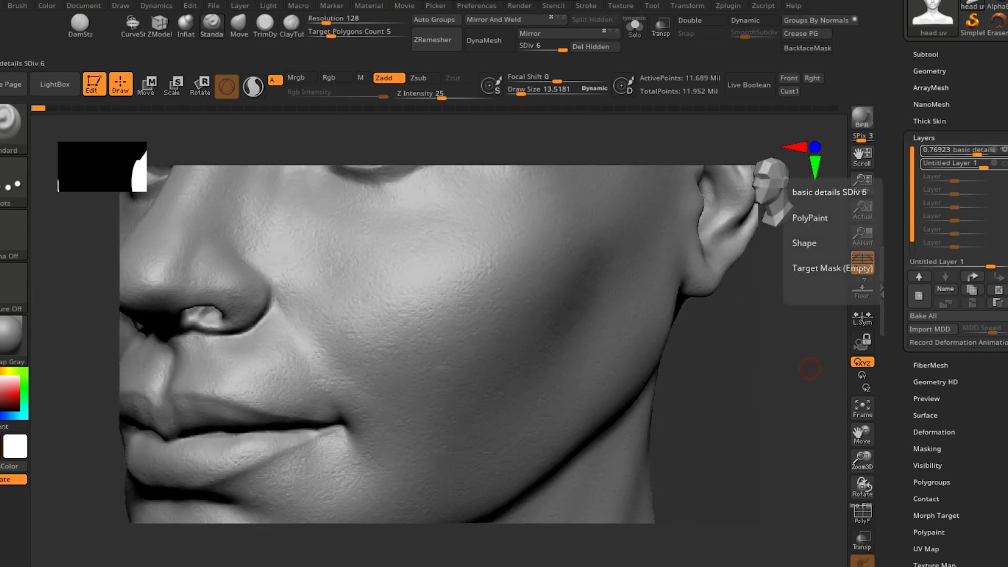
left_click(958, 149)
left_click(931, 151)
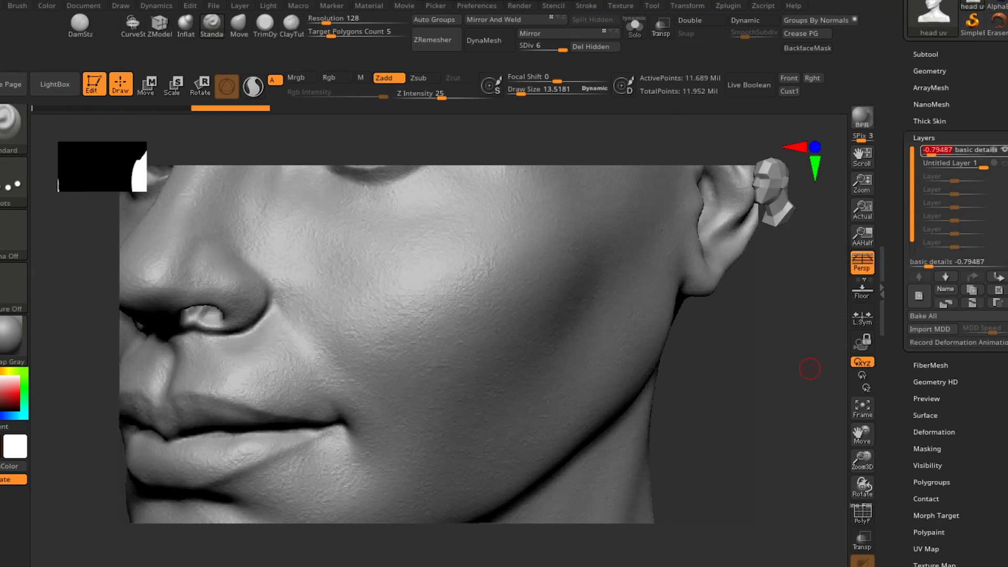
mouse_move(753, 418)
left_mouse_down()
mouse_move(792, 416)
mouse_move(750, 417)
mouse_move(766, 403)
left_mouse_up()
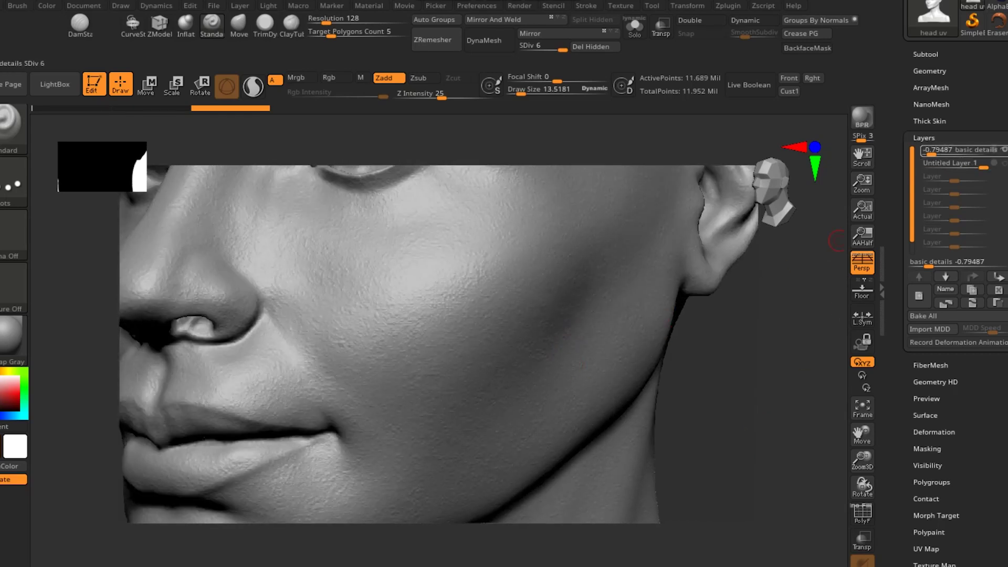
Raise the basic details layer's intensity to 1, hiding and showing the layer to compare the cheek with and without noise
left_click_drag(931, 154, 984, 154)
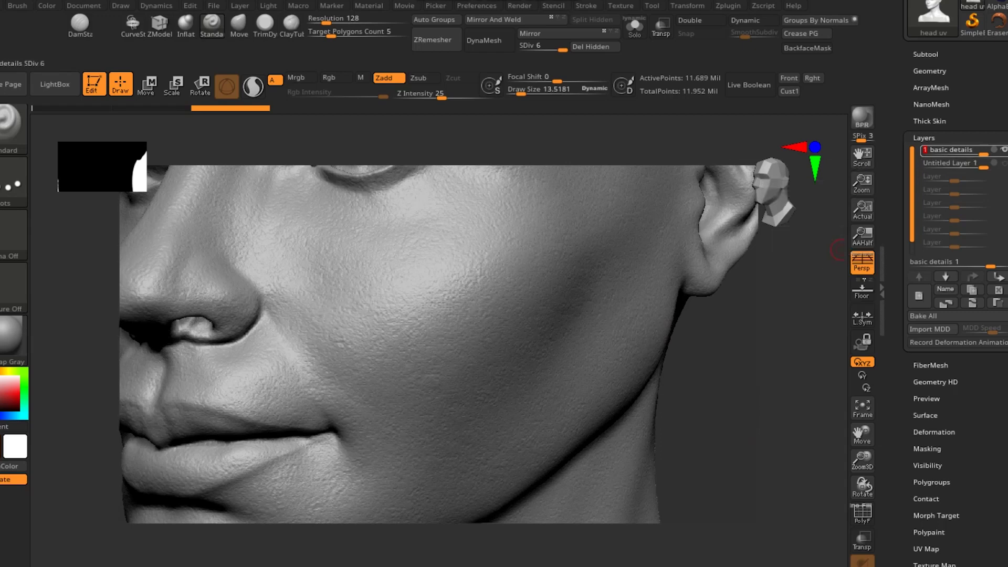
mouse_move(839, 244)
left_click(1003, 150)
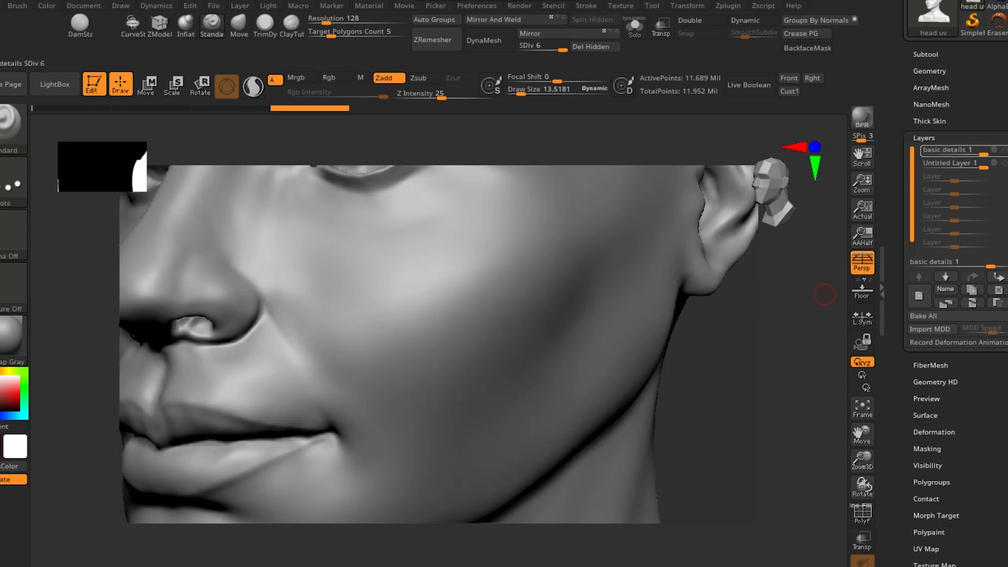
mouse_move(824, 294)
left_click(1003, 149)
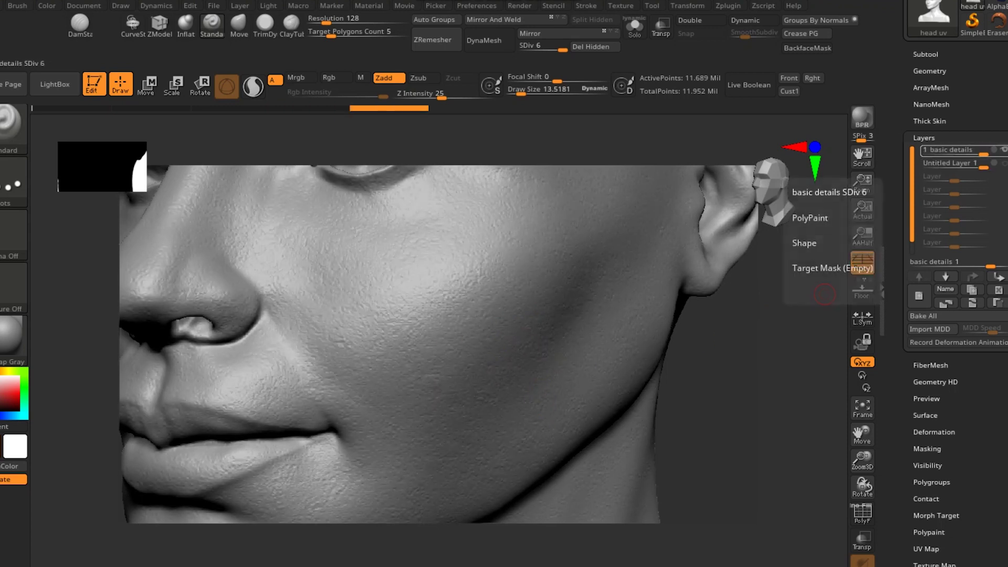
key("Up")
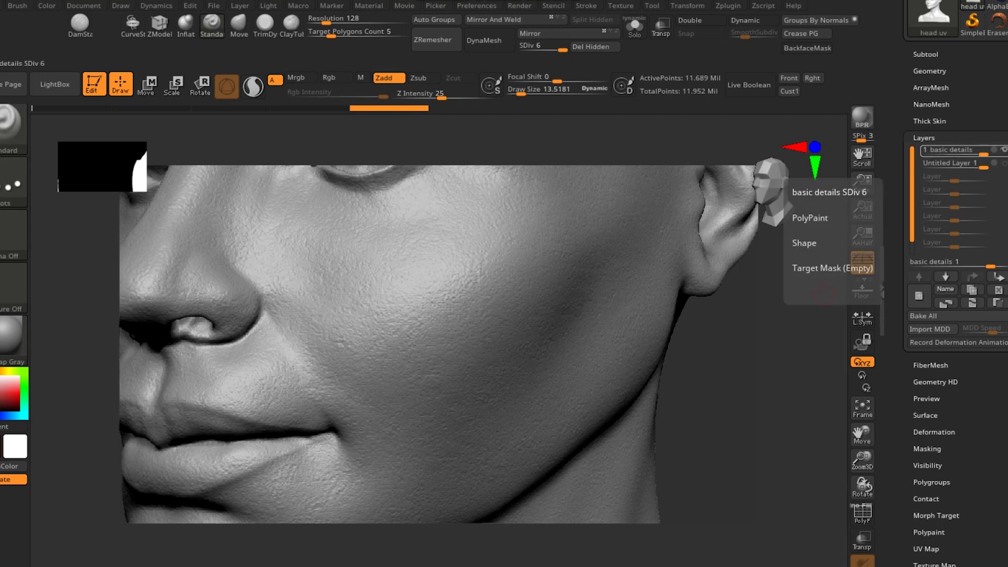
Try the basic details layer at intensities 0.53846, 0.64102 and 1, comparing the skin detail from several angles
left_click_drag(984, 153, 970, 153)
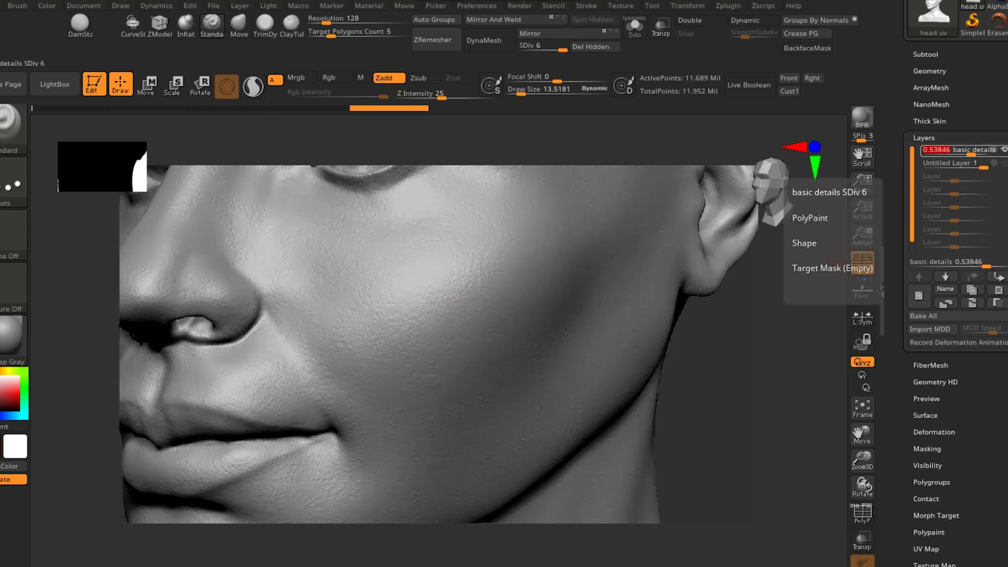
left_click_drag(710, 405, 499, 337)
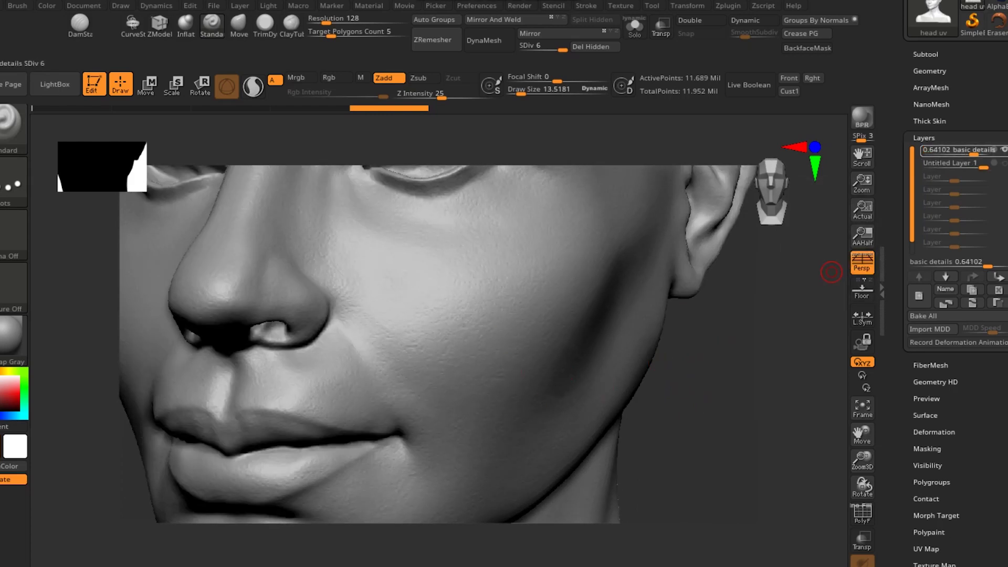
left_click_drag(721, 441, 689, 415)
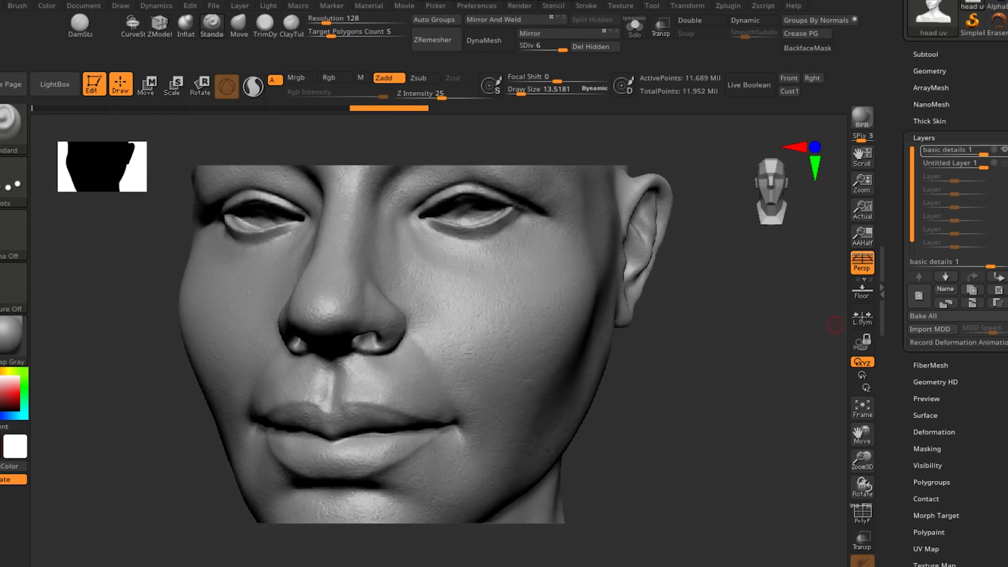
left_click_drag(694, 422, 698, 433)
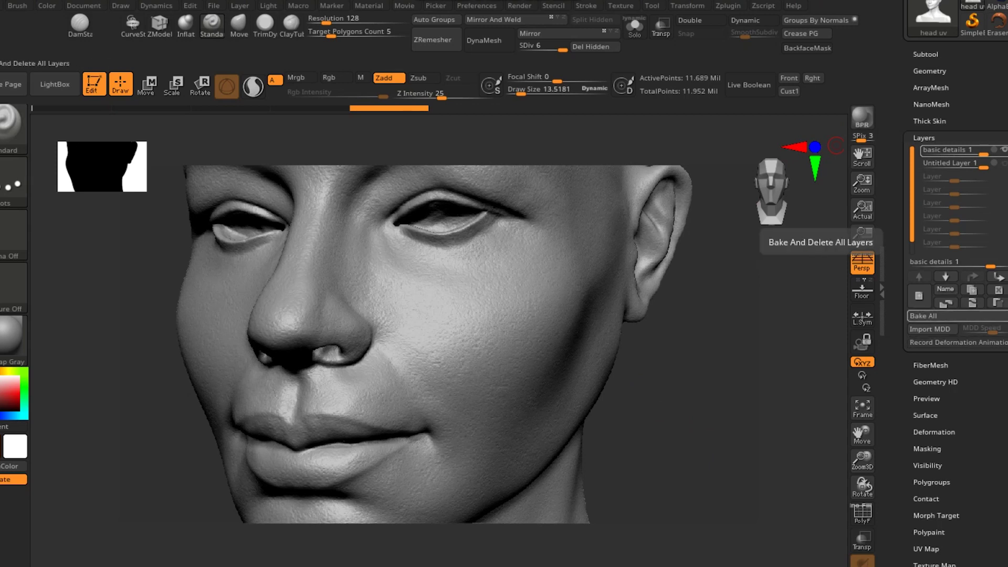
left_click_drag(663, 419, 698, 420)
mouse_move(609, 418)
left_mouse_down()
mouse_move(722, 420)
mouse_move(664, 417)
mouse_move(661, 401)
left_mouse_up()
left_click_drag(720, 417, 702, 432)
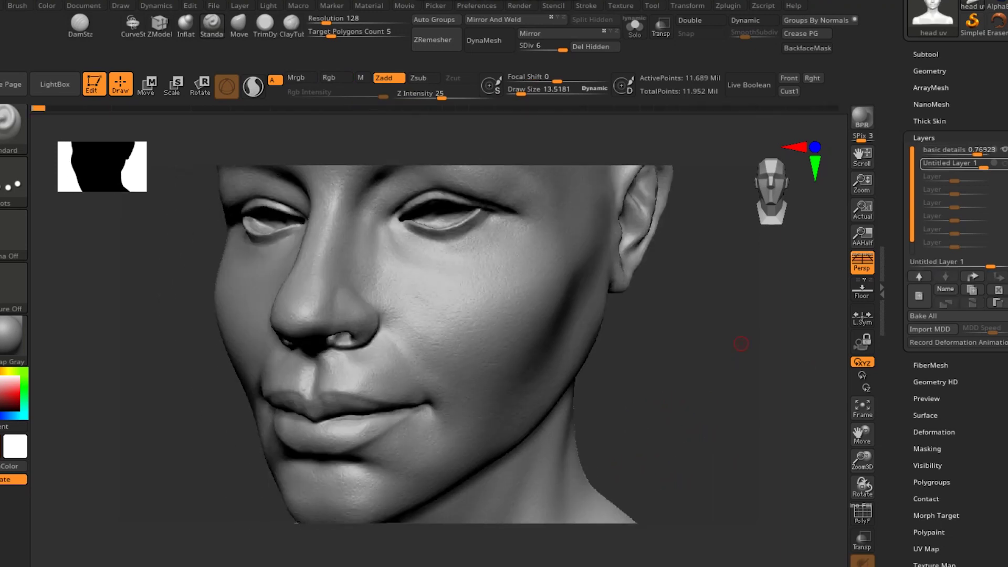
Advance the head's undo history to the state with the blemishes and wrinkles layers and examine the face
left_click_drag(740, 344, 738, 349)
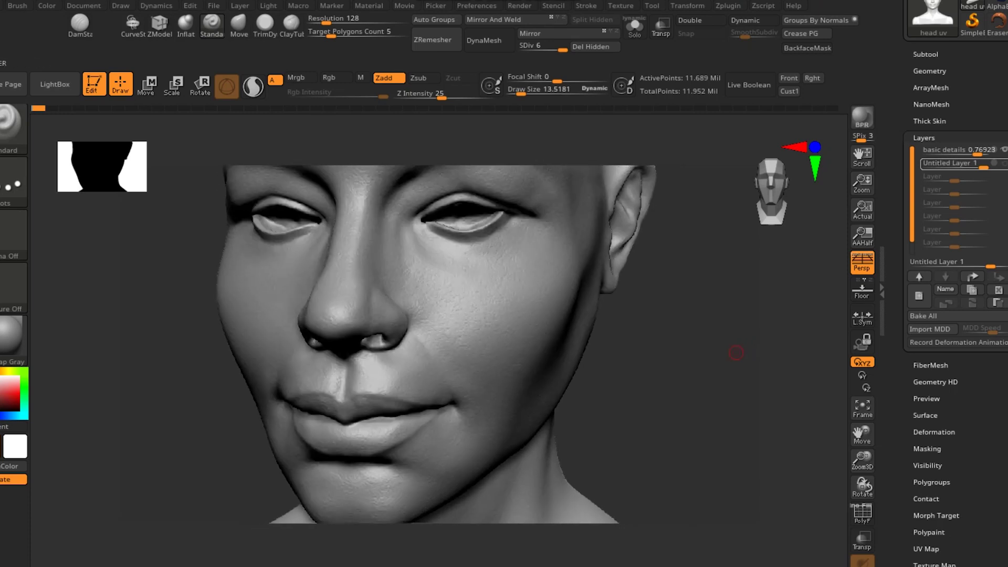
mouse_move(814, 305)
mouse_move(37, 116)
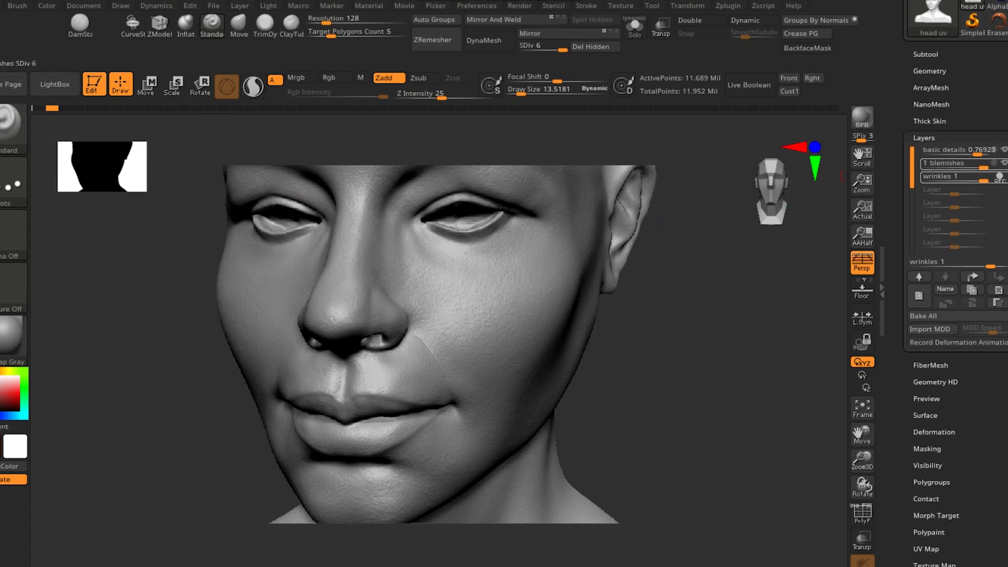
mouse_move(945, 177)
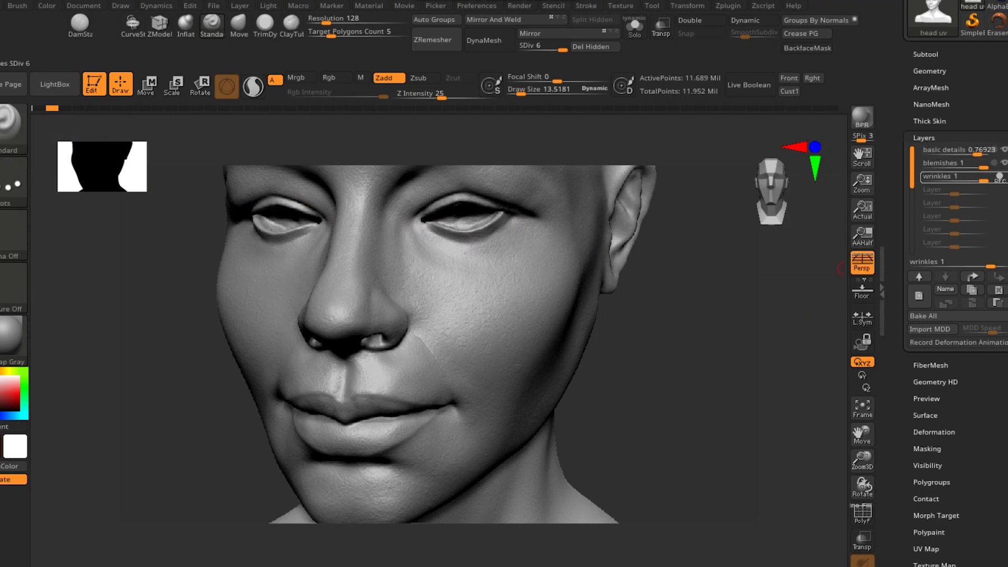
mouse_move(702, 349)
left_mouse_down()
mouse_move(712, 341)
mouse_move(733, 394)
mouse_move(738, 374)
mouse_move(738, 401)
left_mouse_up()
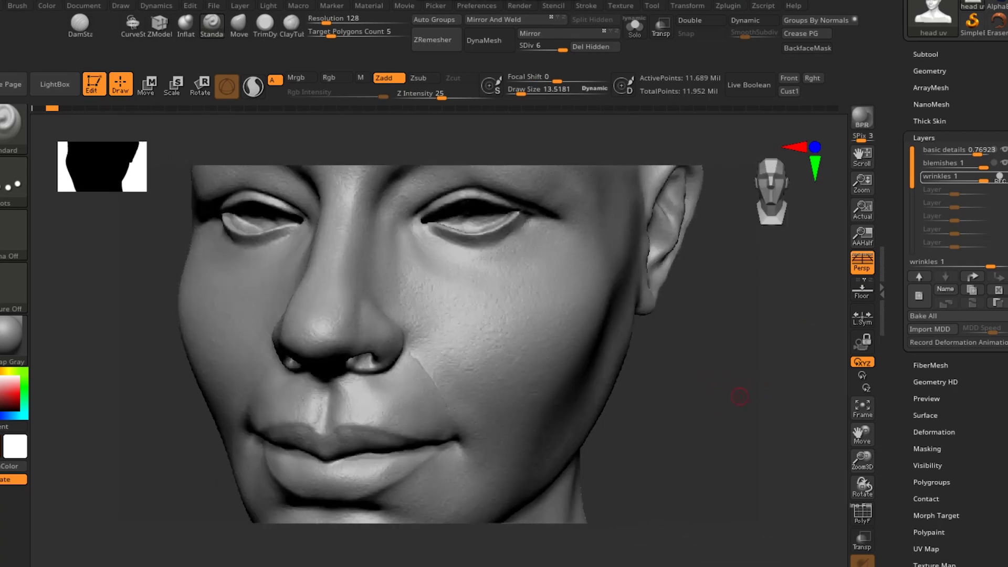
Step the undo history forward through the next wrinkles layer states, examining the crease between the nose and mouth
mouse_move(52, 108)
key("ctrl+shift+z")
left_click_drag(693, 388, 725, 370)
left_click_drag(169, 134, 262, 134)
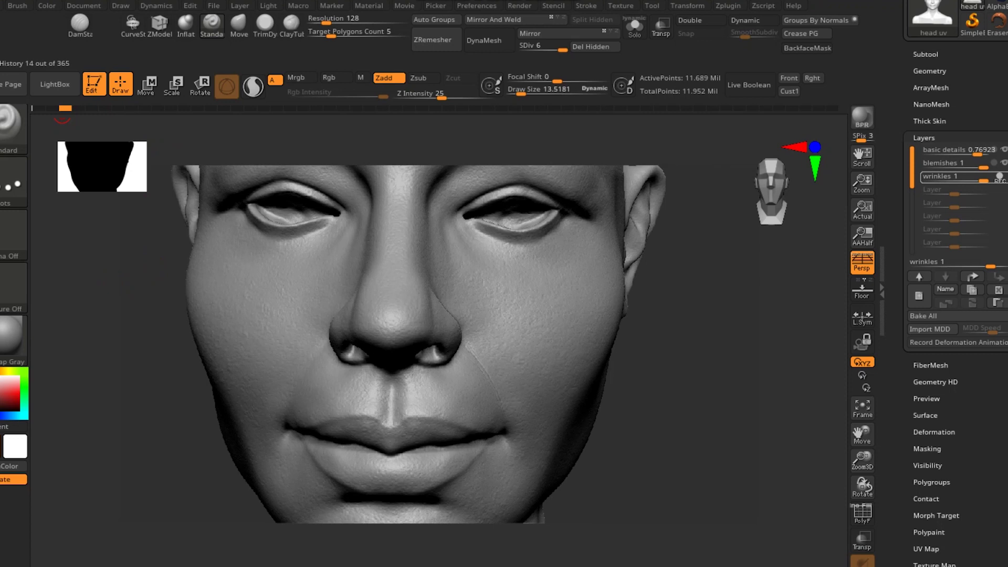
left_click(79, 108)
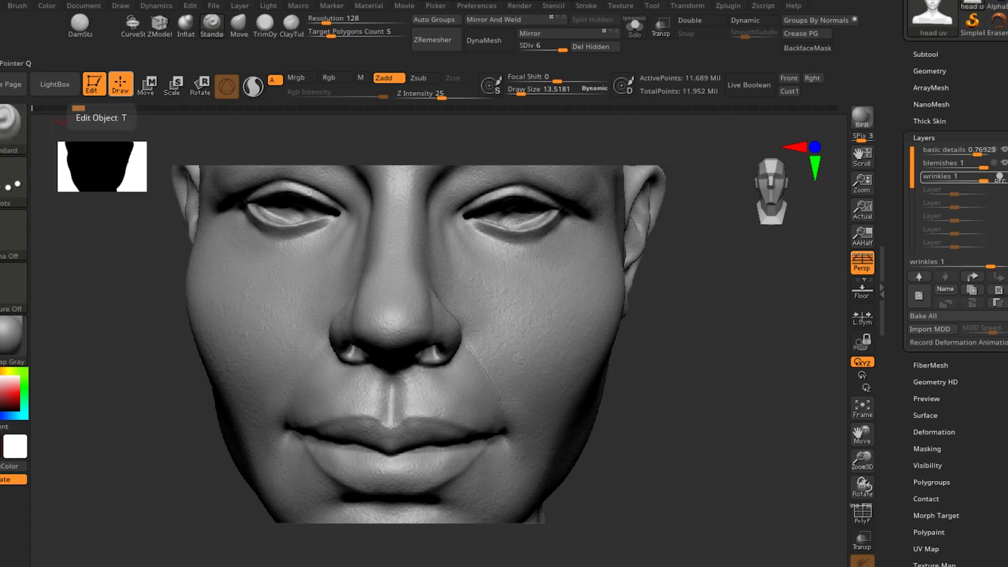
left_click_drag(719, 459, 573, 414)
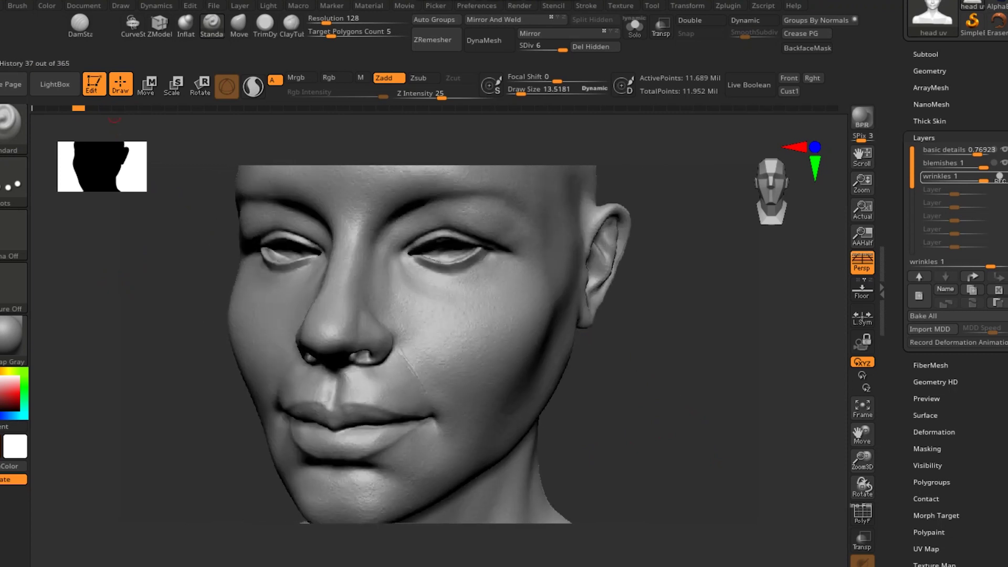
left_click(92, 107)
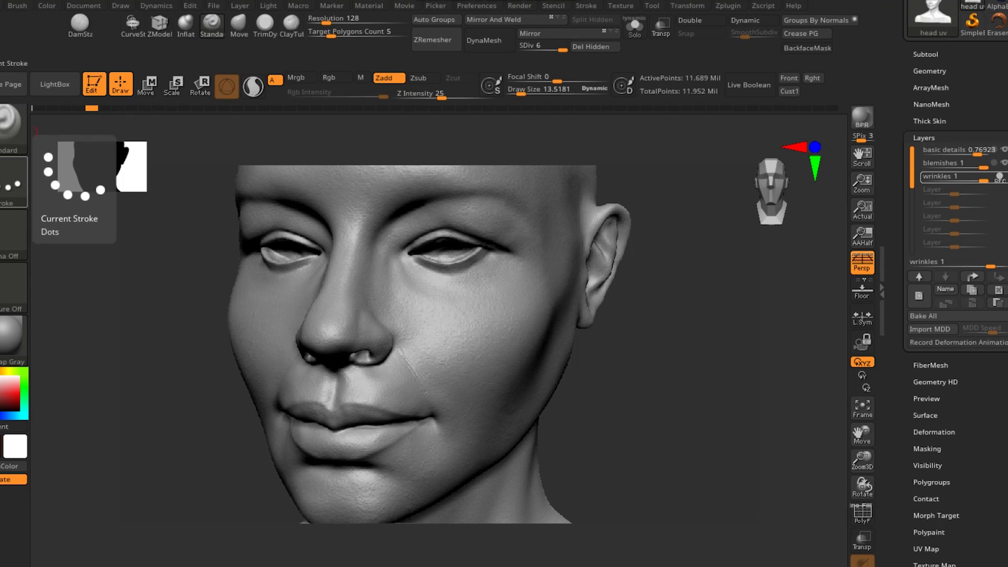
Set the Standard brush to the Spray stroke with Alpha 36
left_click(15, 184)
left_click(285, 195)
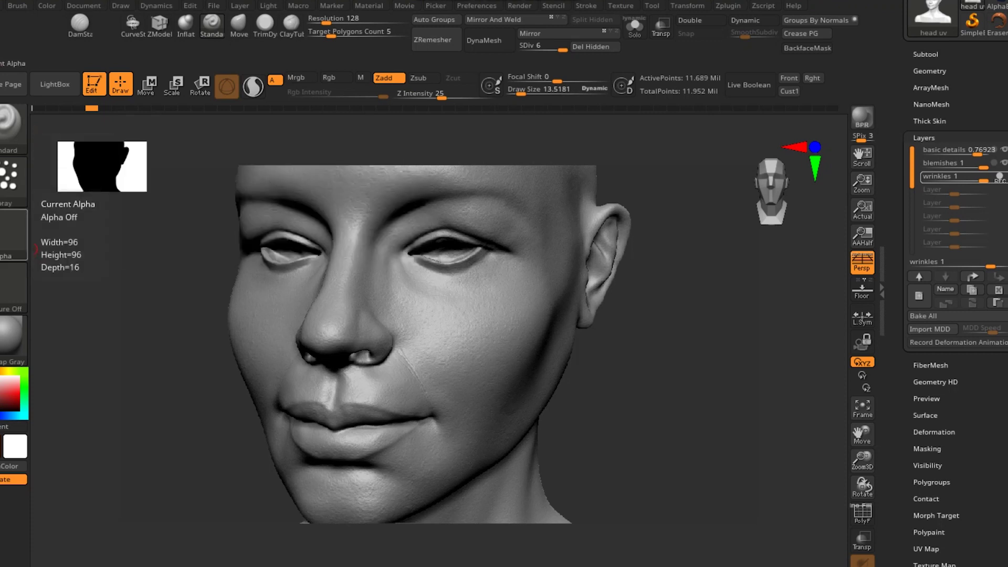
left_click(14, 234)
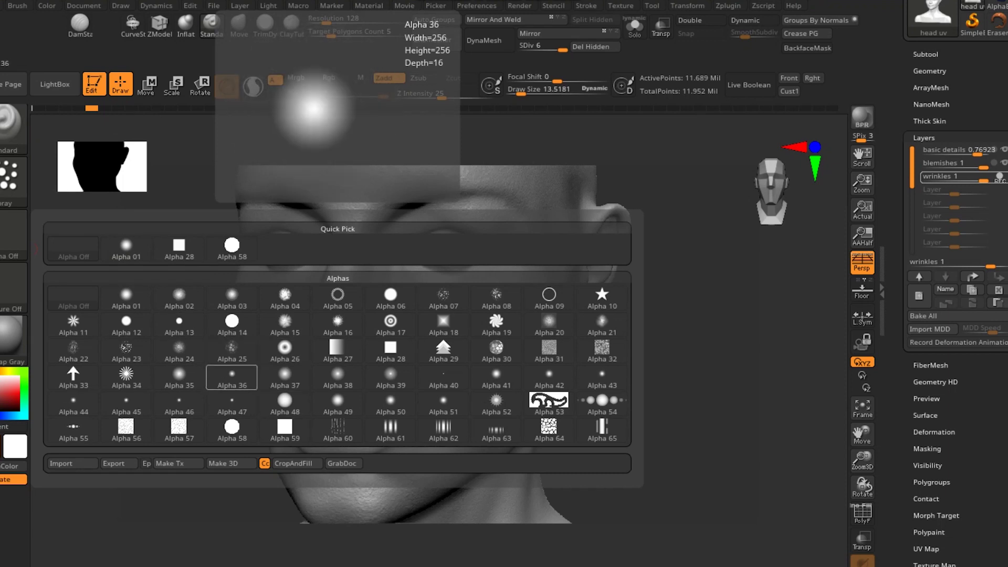
left_click(232, 375)
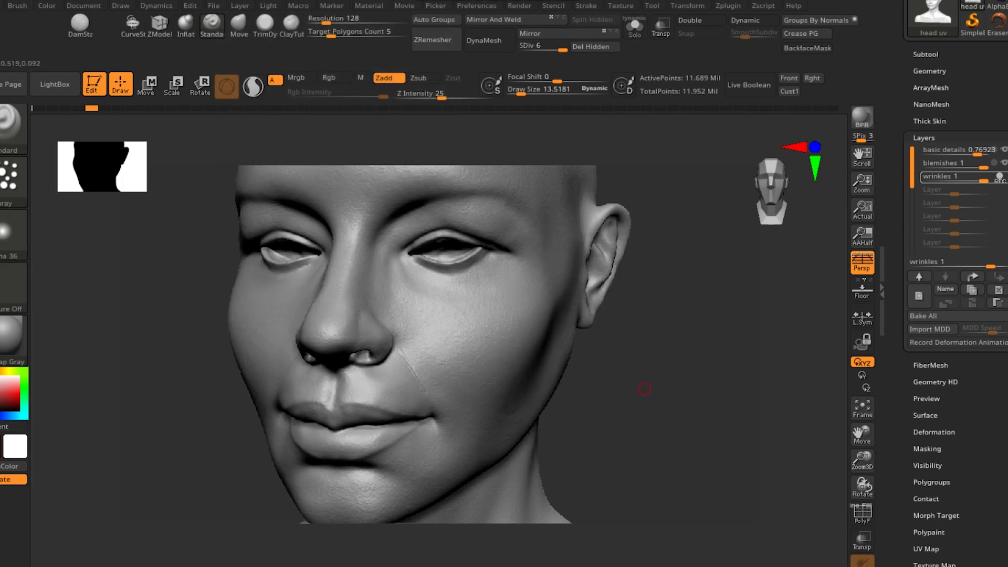
Advance the undo history through the wrinkles layer states showing the first lines under the eye, examining them from several angles
left_click_drag(620, 441, 761, 406)
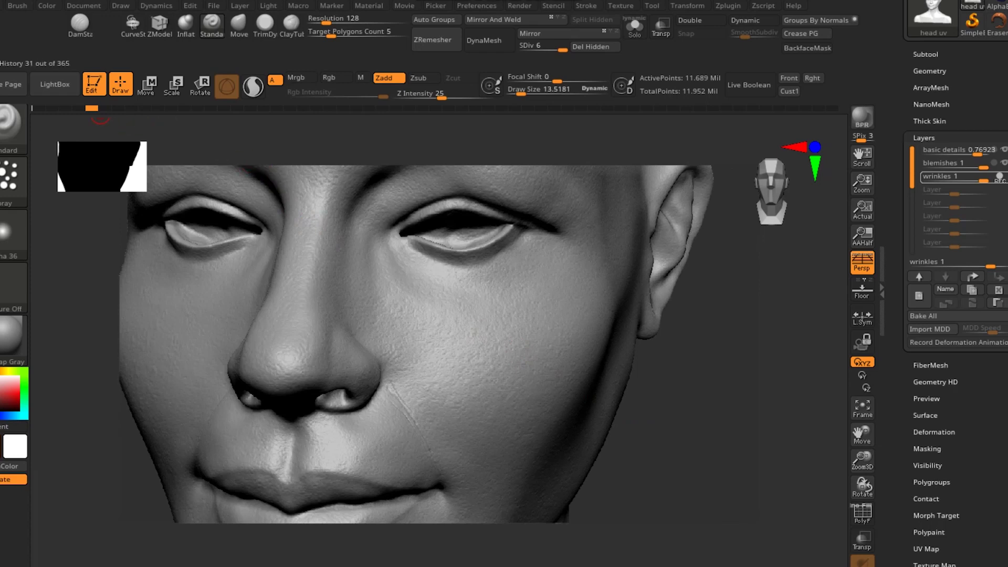
left_click(118, 108)
left_click(131, 108)
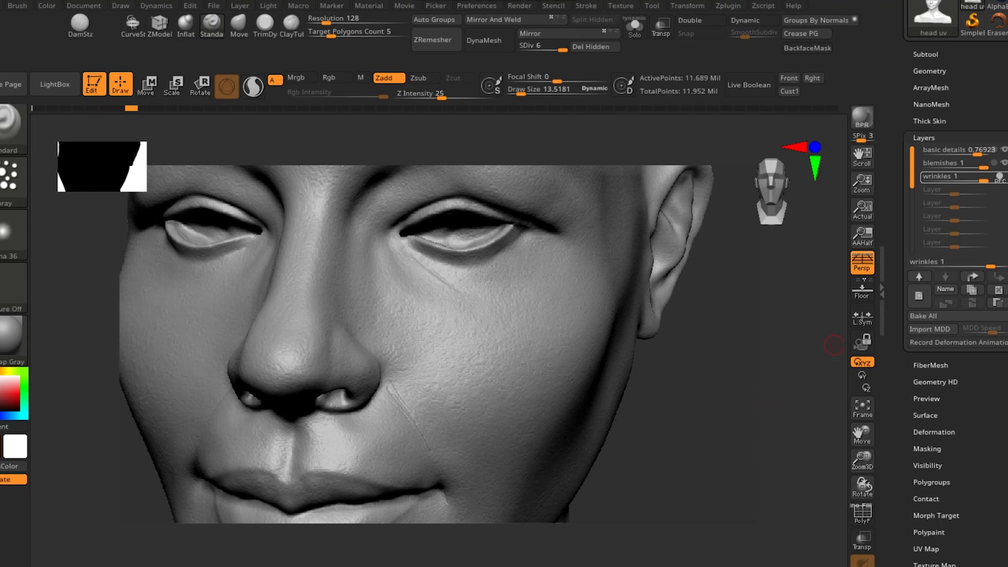
left_click_drag(694, 460, 671, 420)
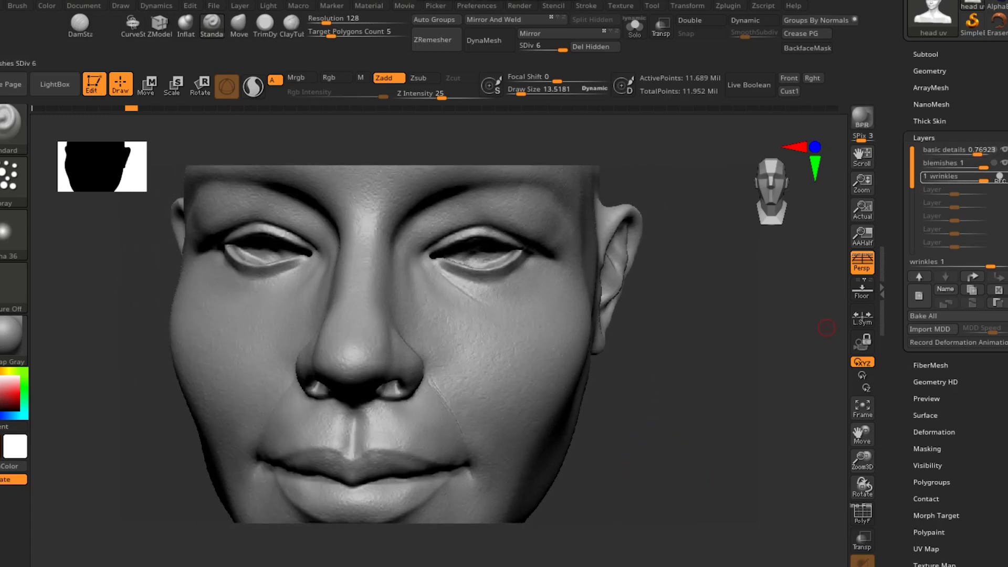
left_click_drag(790, 333, 716, 411)
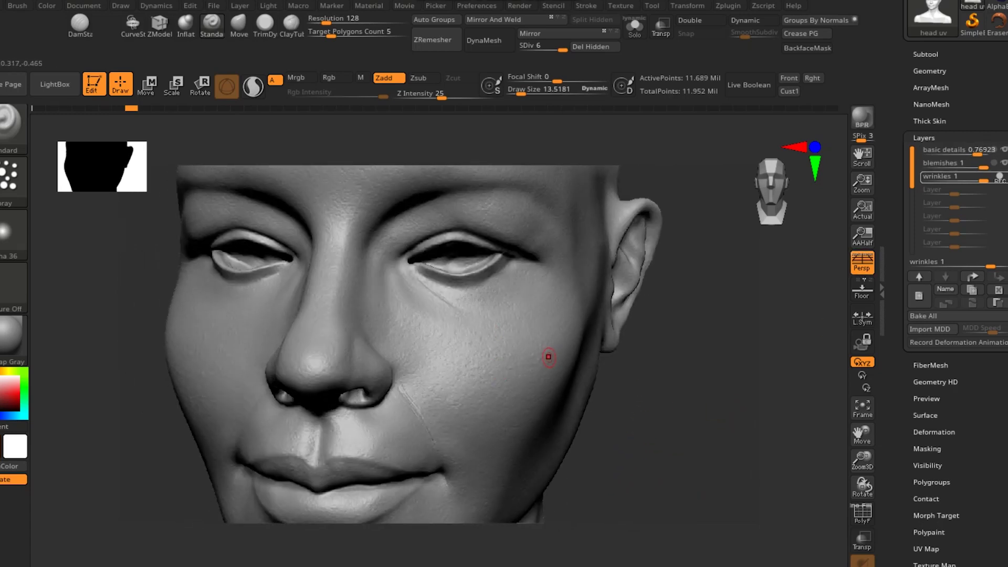
mouse_move(131, 117)
left_click(145, 108)
left_click_drag(680, 423, 619, 415)
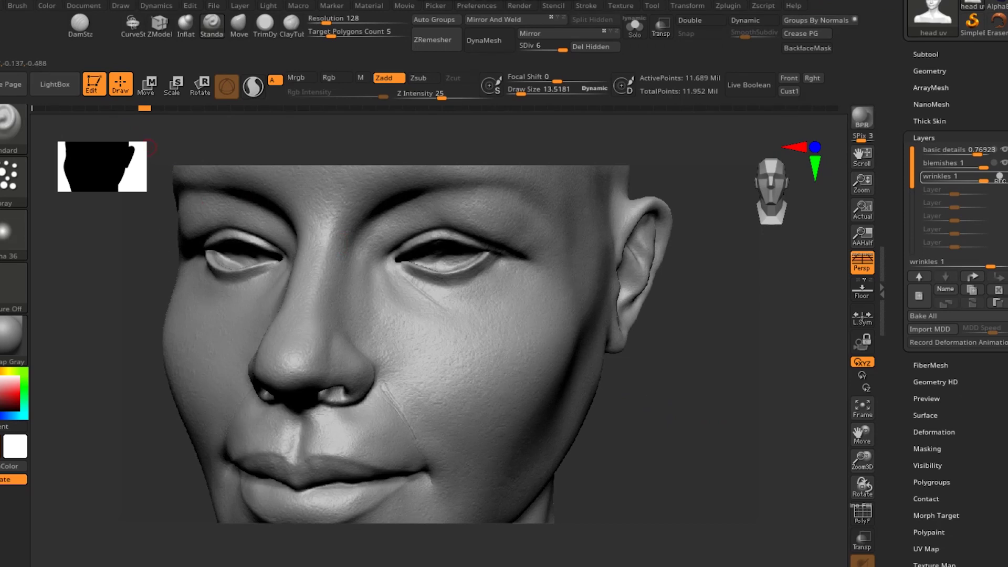
mouse_move(127, 119)
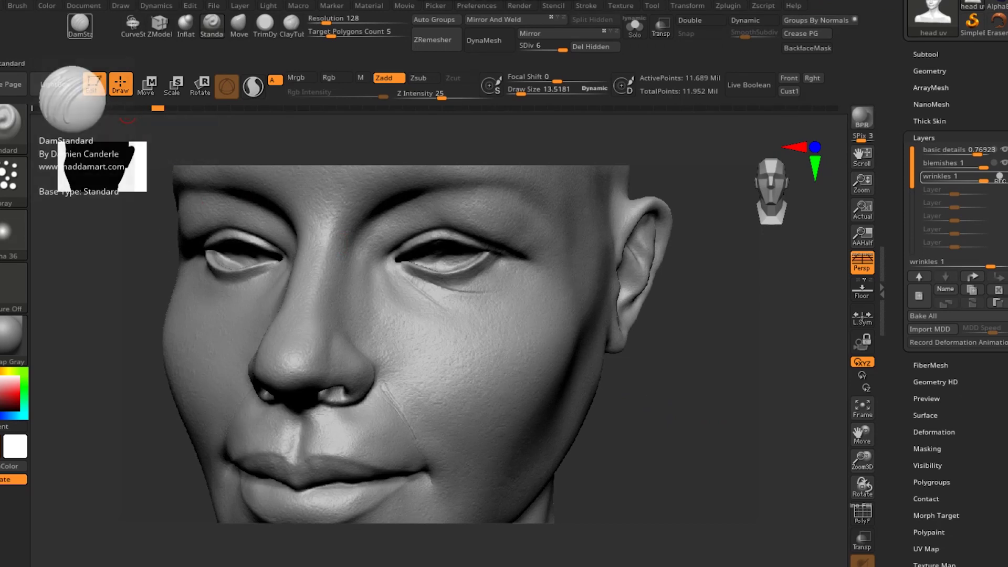
Switch to the DamStandard brush and review its available stroke types, keeping Dots
left_click(80, 22)
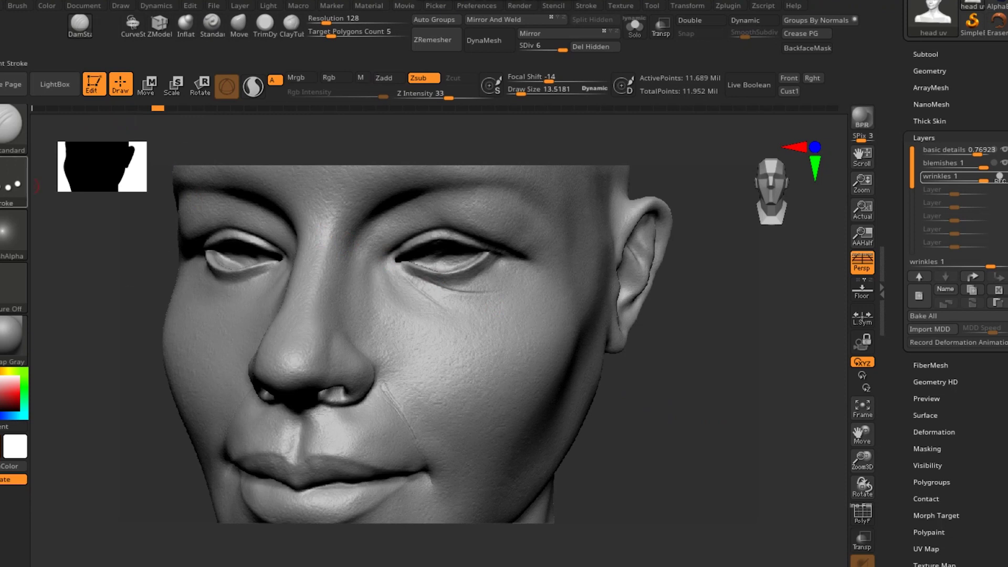
left_click(11, 183)
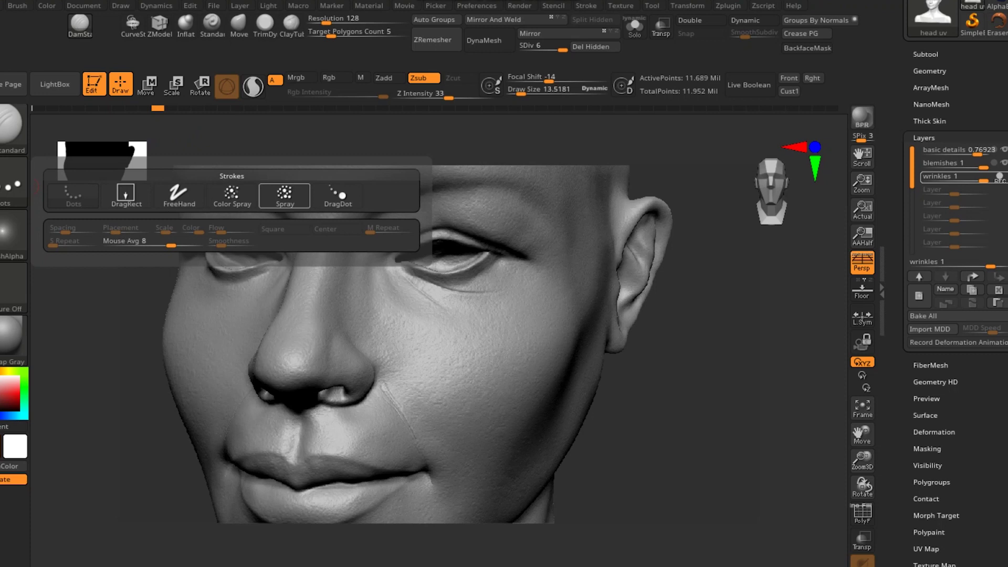
mouse_move(284, 195)
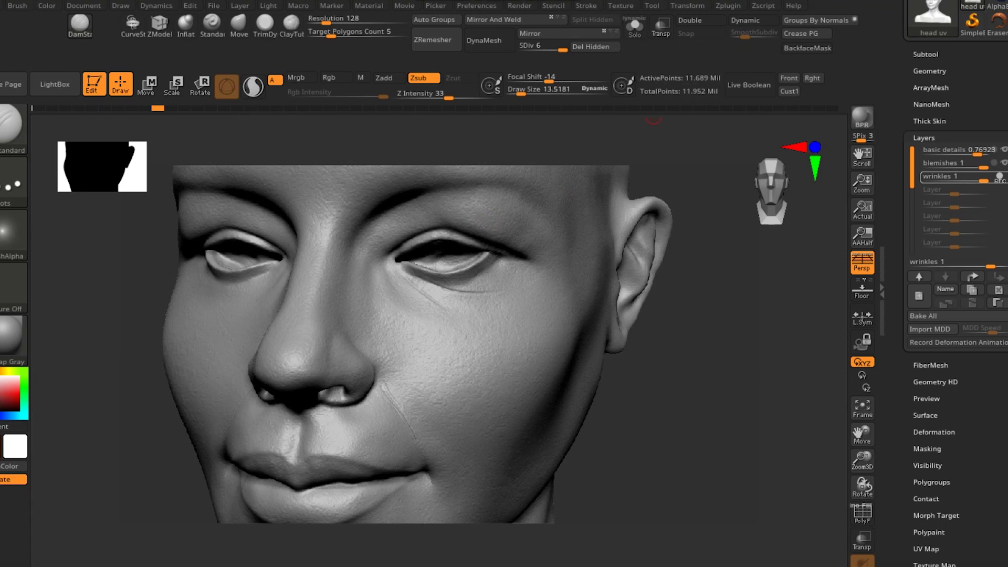
Open DamStandard's Lazy Mouse stroke settings and set LazySmooth to 2
left_click(586, 6)
left_click(621, 294)
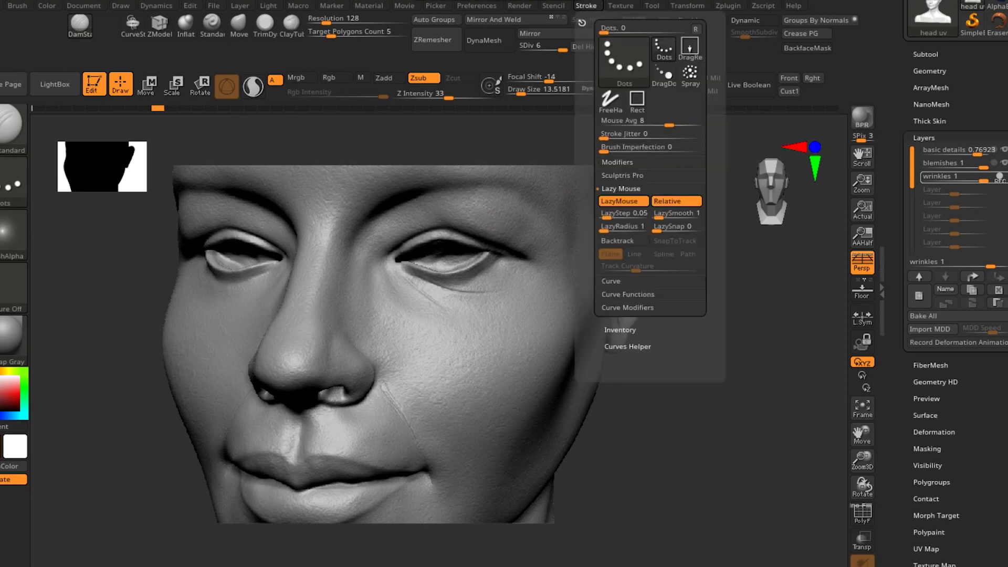
left_click(611, 214)
left_click(677, 213)
type("2")
left_click(677, 227)
Advance the undo history through the DamStandard states with fine lines beneath the eye, viewing the face from several angles
left_click_drag(703, 368, 745, 368)
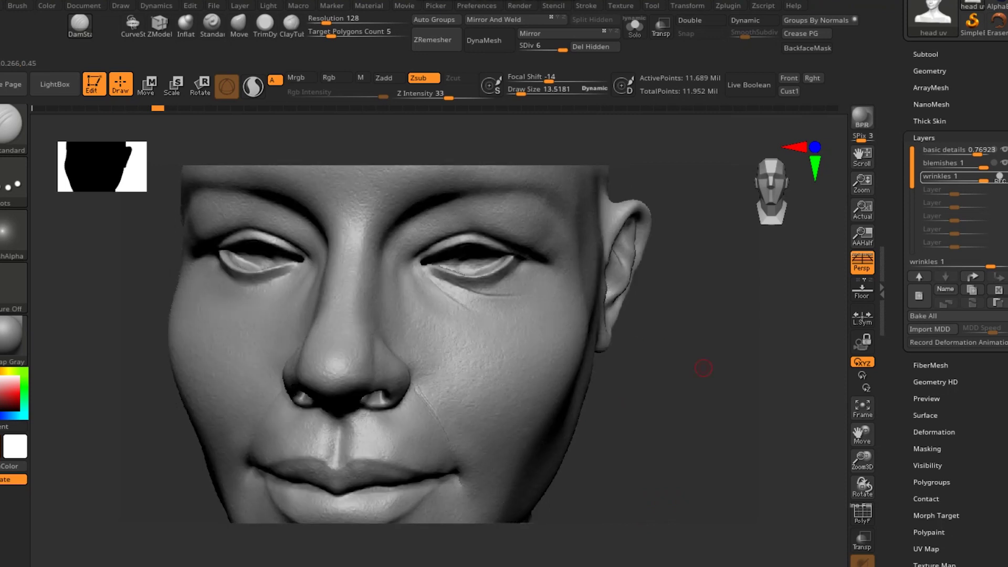
left_click_drag(682, 336, 643, 332)
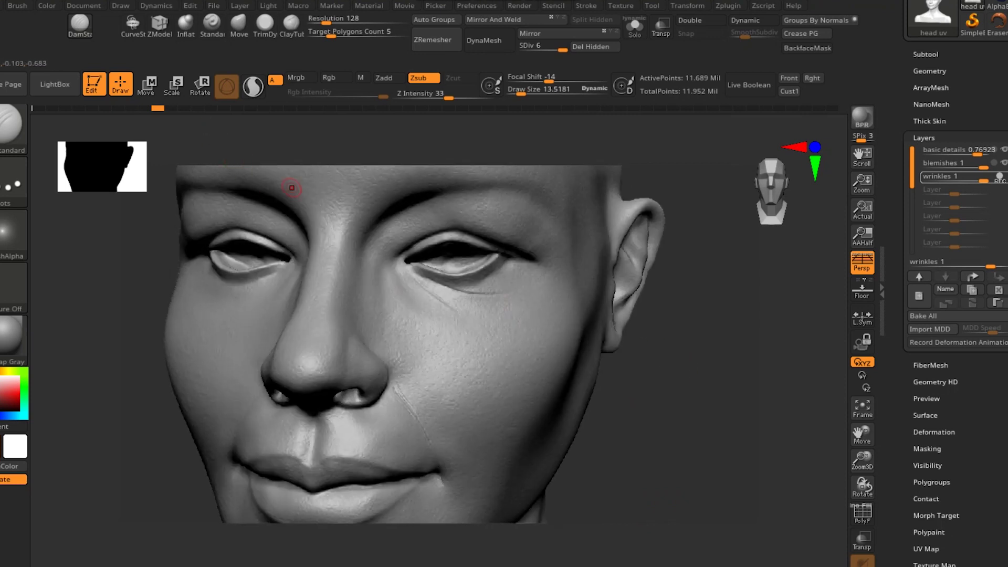
left_click_drag(666, 375, 456, 282)
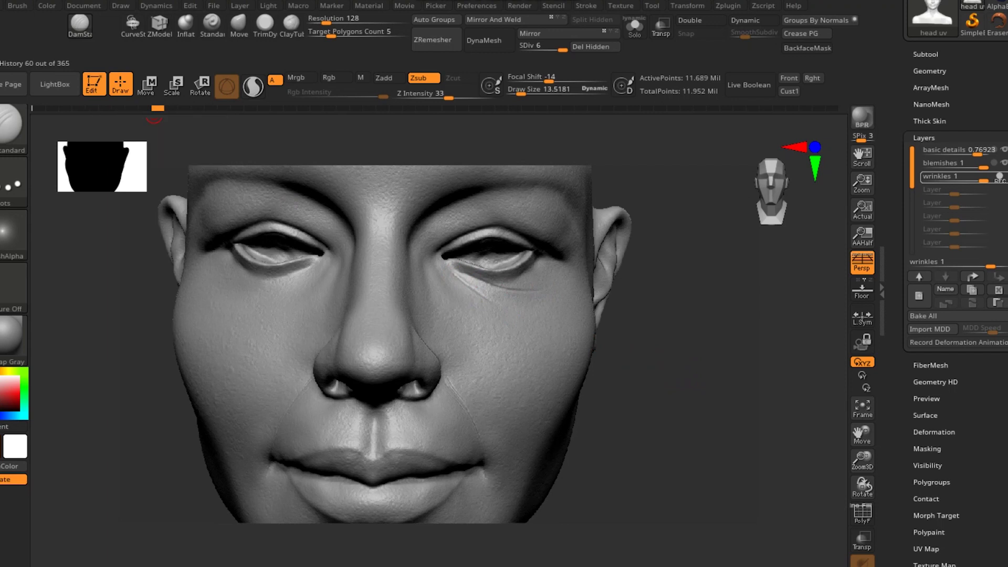
left_click_drag(158, 109, 172, 109)
left_click_drag(170, 109, 183, 109)
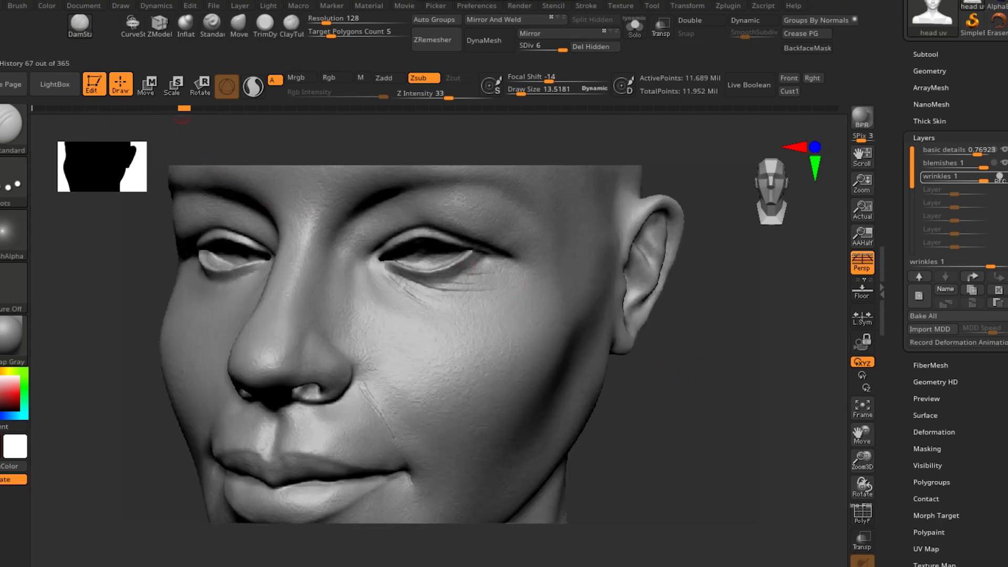
left_click_drag(182, 110, 197, 108)
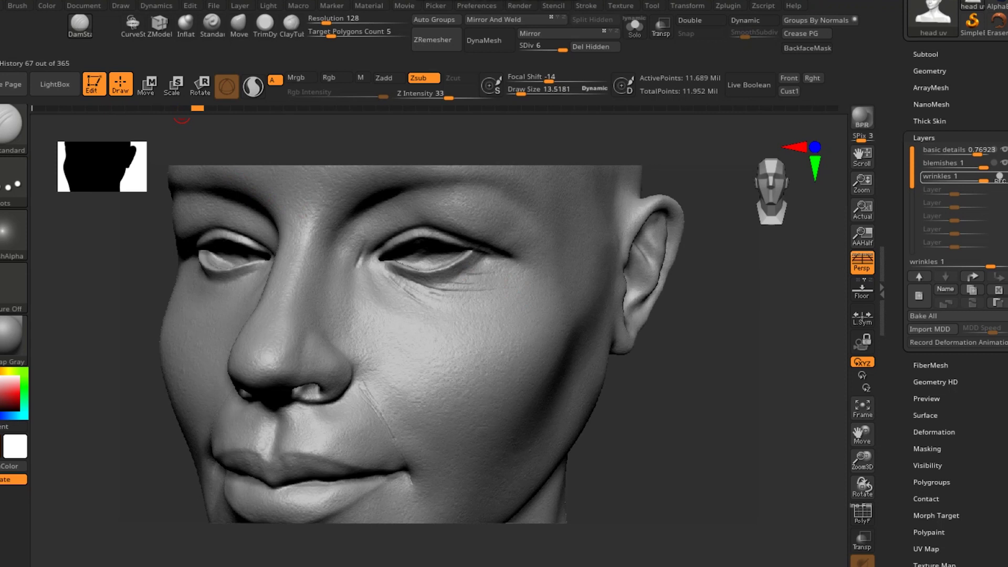
Step the undo history forward through the states that add creases around the eye's inner corner and upper eyelid
key("ctrl+shift+z")
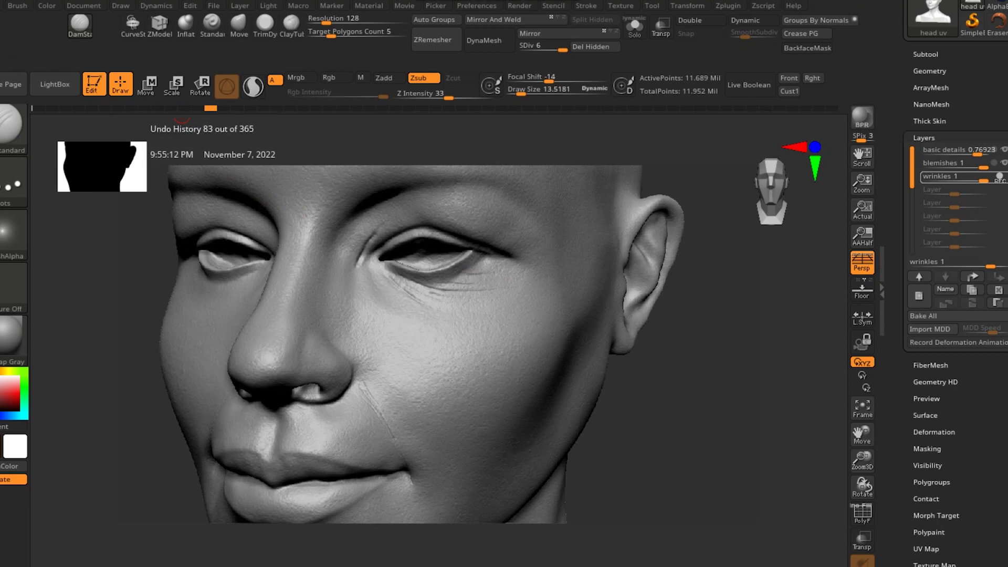
left_click(224, 109)
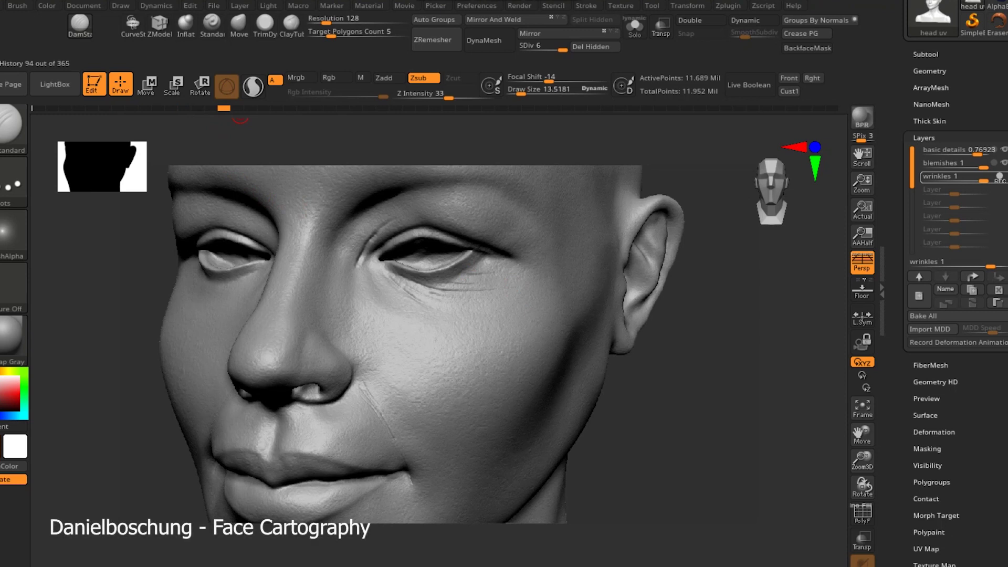
left_click_drag(240, 119, 249, 120)
left_click_drag(248, 118, 258, 120)
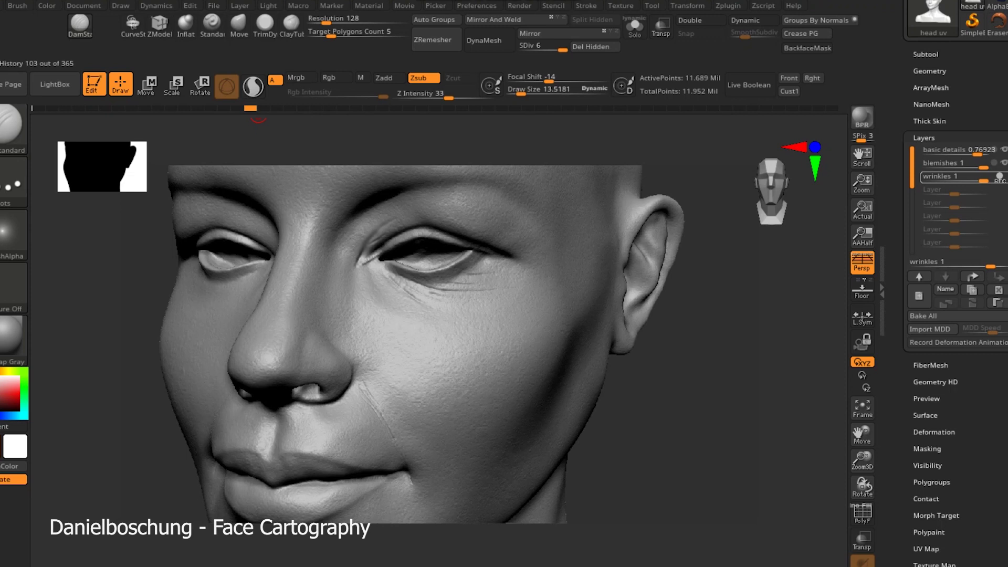
mouse_move(679, 443)
left_mouse_down()
mouse_move(691, 436)
mouse_move(684, 418)
left_mouse_up()
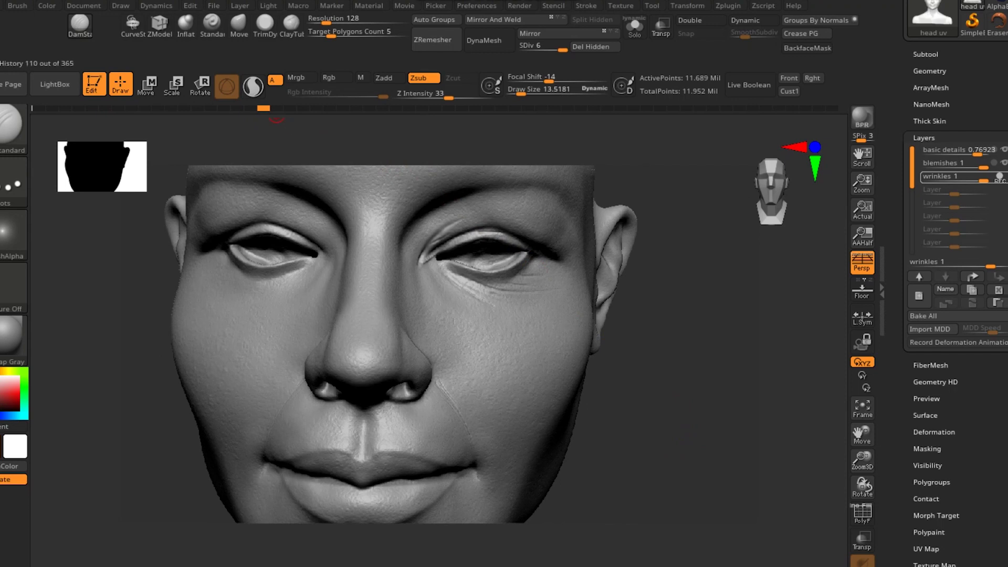
Advance the undo history to state 140, following the wrinkles built up at the eye's outer corner
left_click(277, 108)
left_click_drag(277, 109, 298, 111)
left_click_drag(298, 110, 306, 110)
left_click_drag(305, 111, 330, 110)
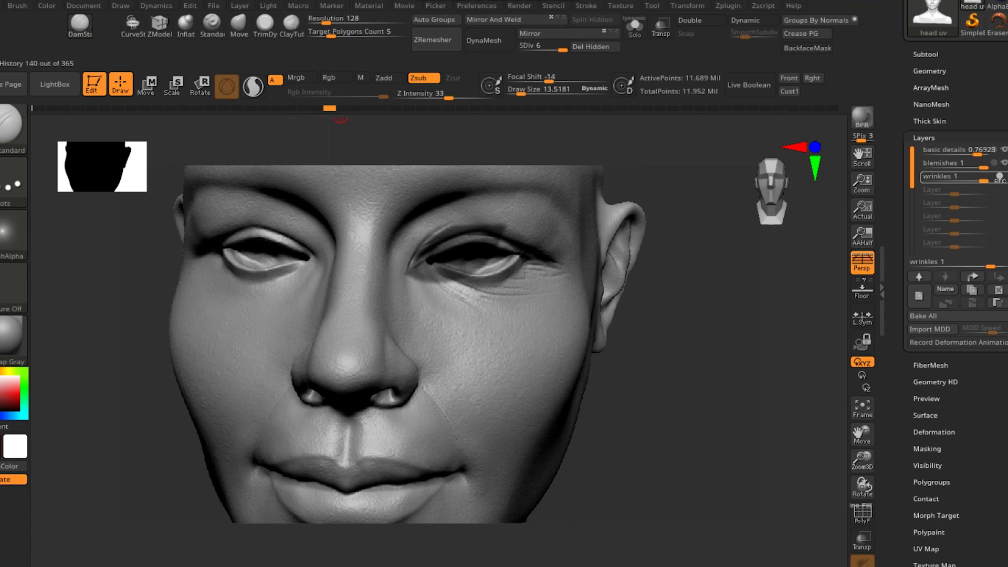
Step the undo history back and forth across the masked eye states, ending two states beyond state 144
left_click(341, 108)
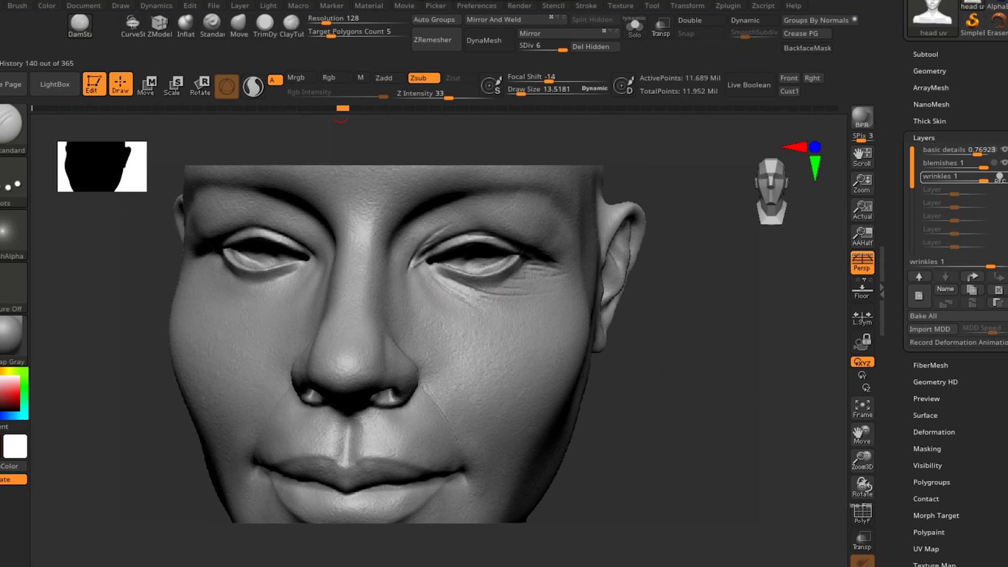
key("ctrl+z")
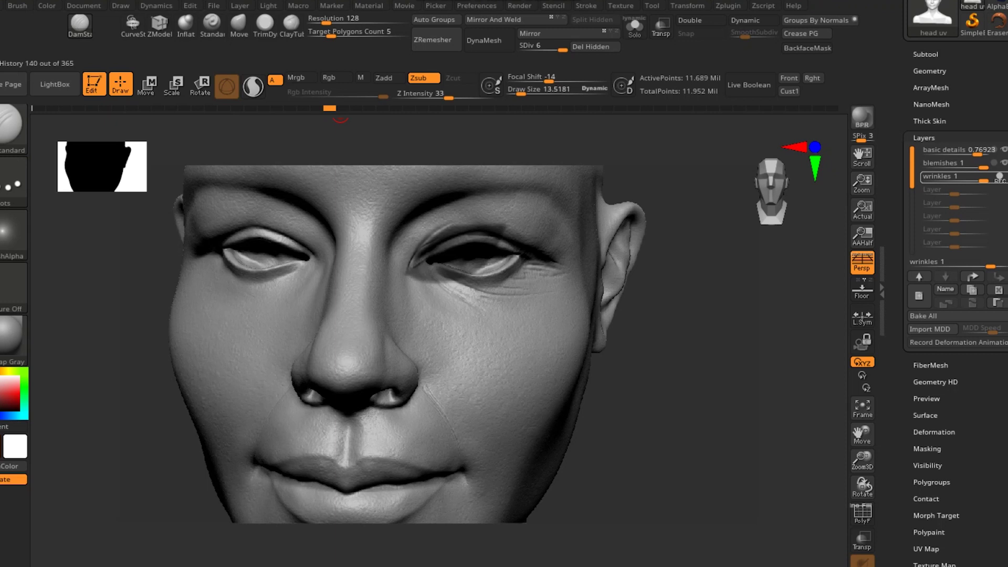
key("ctrl+shift+z")
key("ctrl+shift+z")
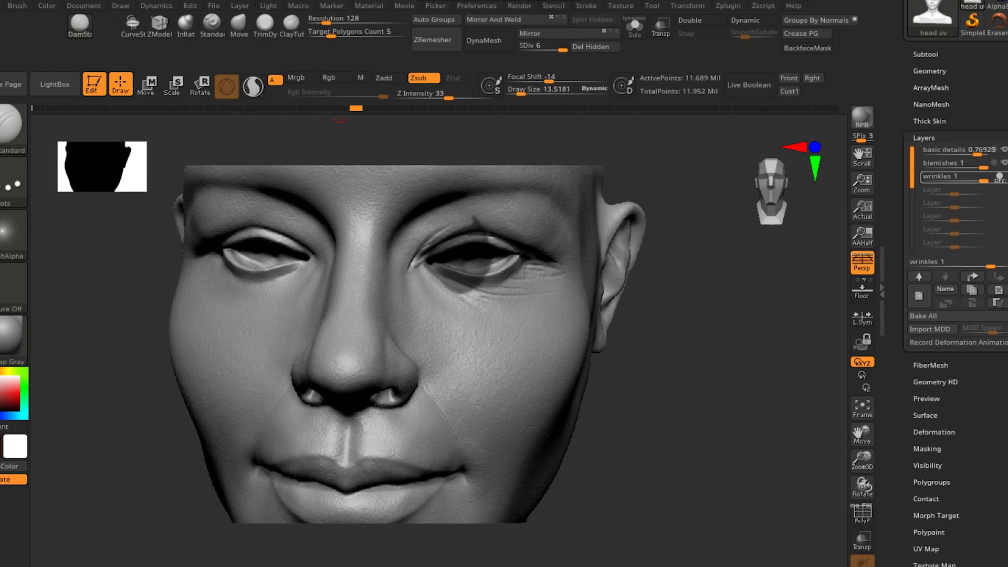
mouse_move(340, 111)
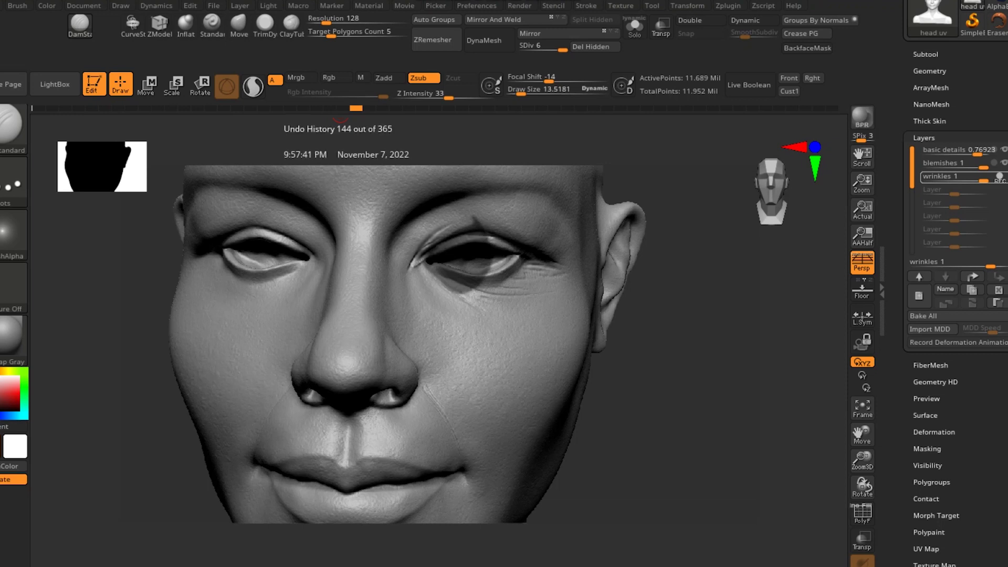
left_click(369, 108)
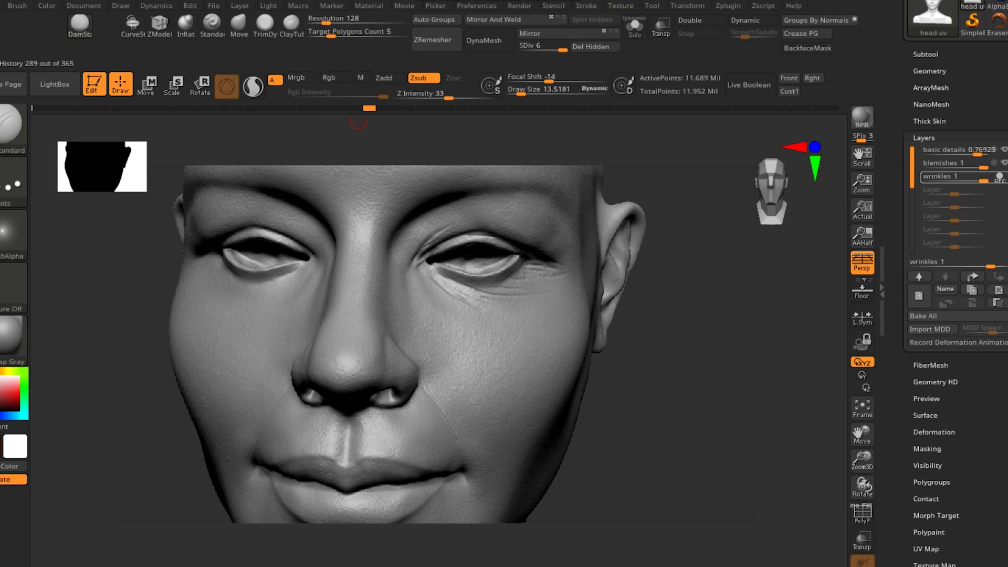
left_click(382, 108)
Compare the sculpted wrinkles around the eye with close-ups of the eye and nose area in the reference face photos
mouse_move(666, 373)
left_mouse_down()
mouse_move(669, 349)
mouse_move(651, 355)
mouse_move(666, 358)
left_mouse_up()
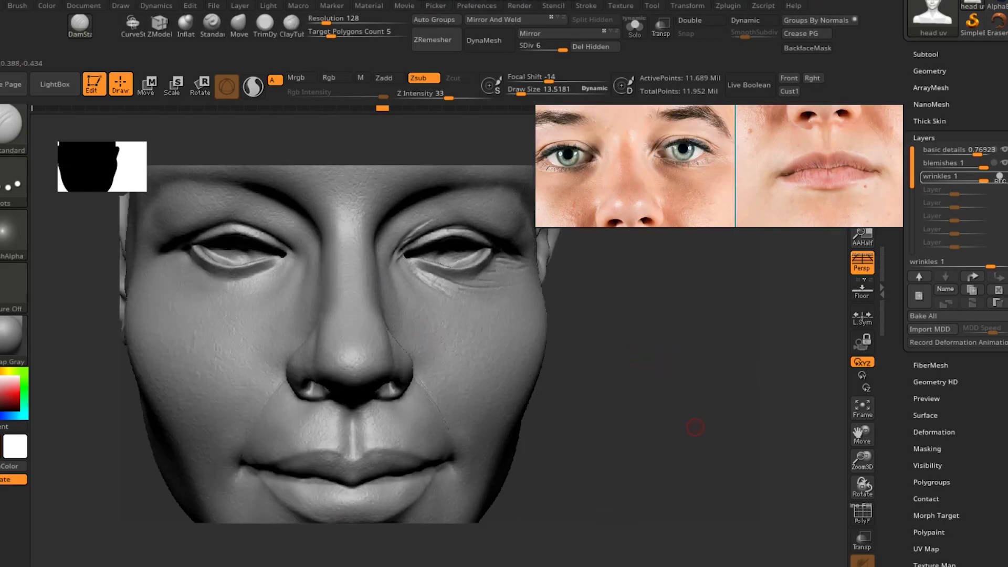
left_click_drag(695, 427, 726, 245)
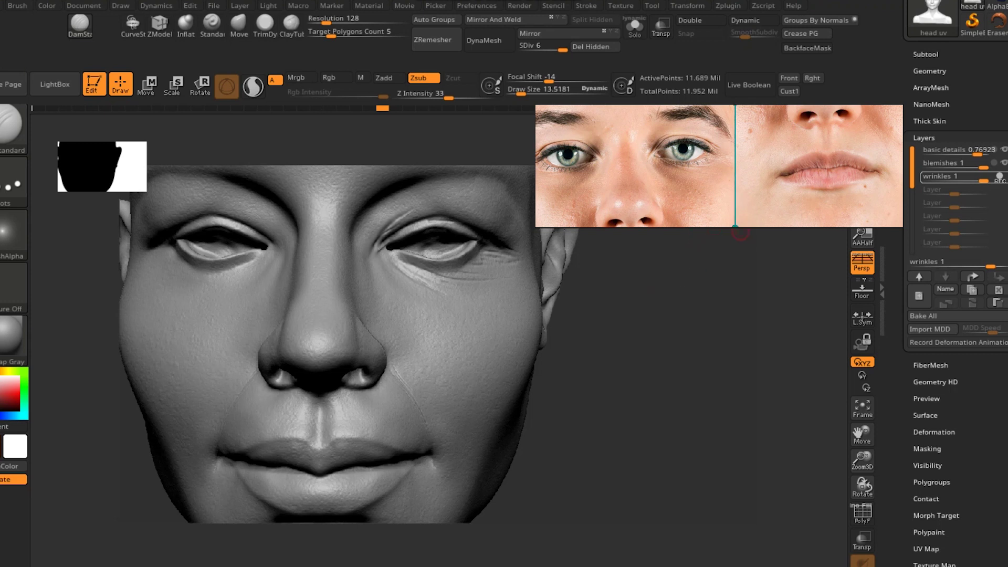
left_click_drag(731, 214, 736, 205)
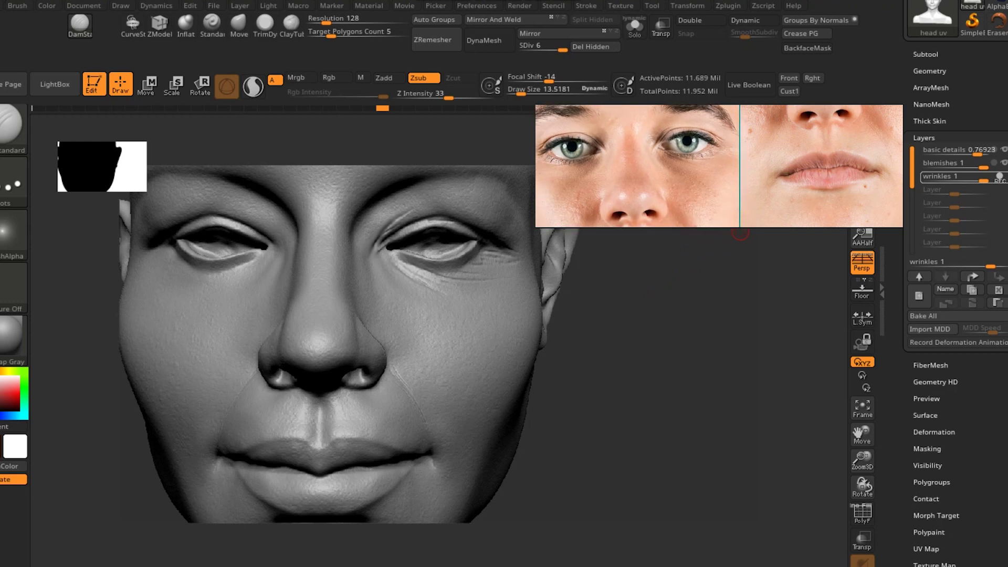
scroll(738, 197, "up", 3)
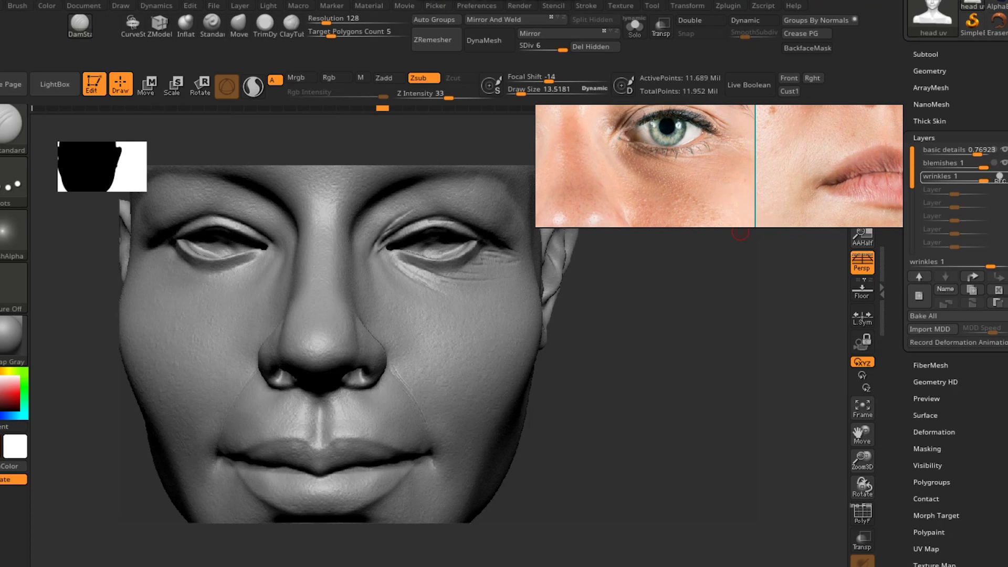
scroll(740, 233, "up", 3)
mouse_move(724, 273)
left_mouse_down()
mouse_move(693, 360)
mouse_move(700, 349)
mouse_move(700, 367)
mouse_move(698, 357)
left_mouse_up()
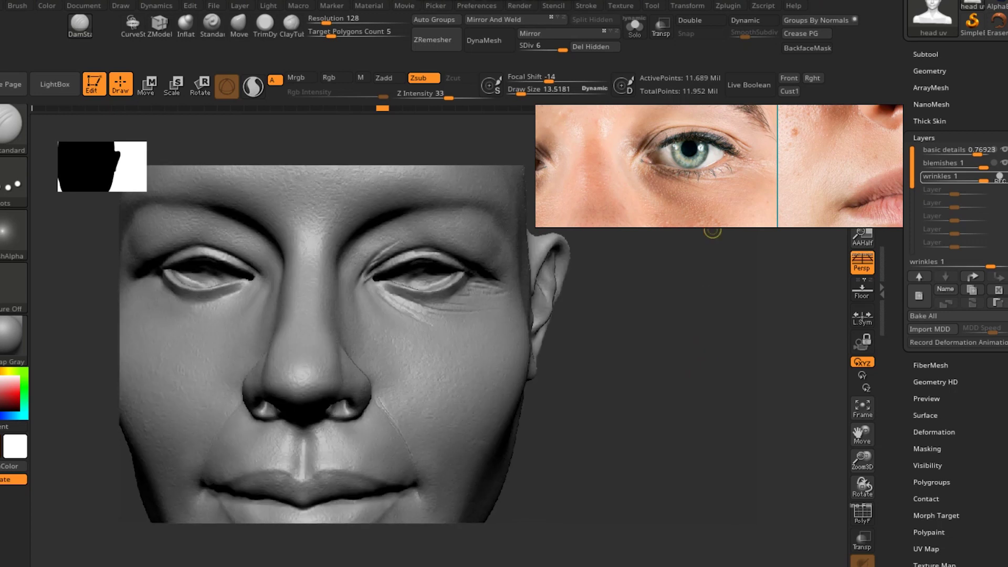
left_click_drag(712, 209, 823, 273, "ctrl+alt")
middle_click_drag(765, 220, 742, 189)
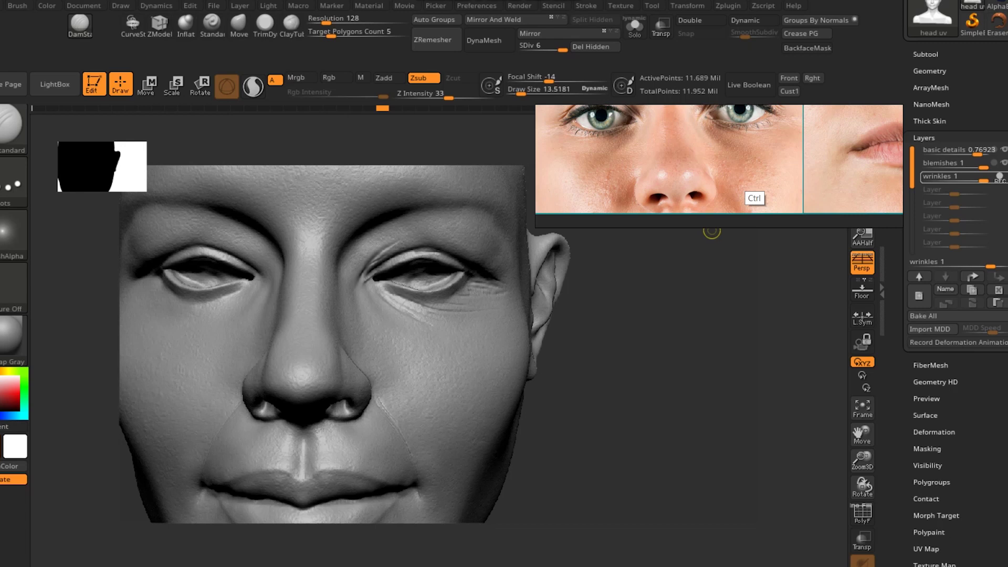
scroll(712, 231, "up", 2)
mouse_move(712, 174)
middle_mouse_down()
mouse_move(742, 186)
mouse_move(737, 216)
mouse_move(579, 216)
mouse_move(534, 252)
mouse_move(506, 210)
middle_mouse_up()
scroll(711, 231, "down", 1)
scroll(711, 231, "up", 5)
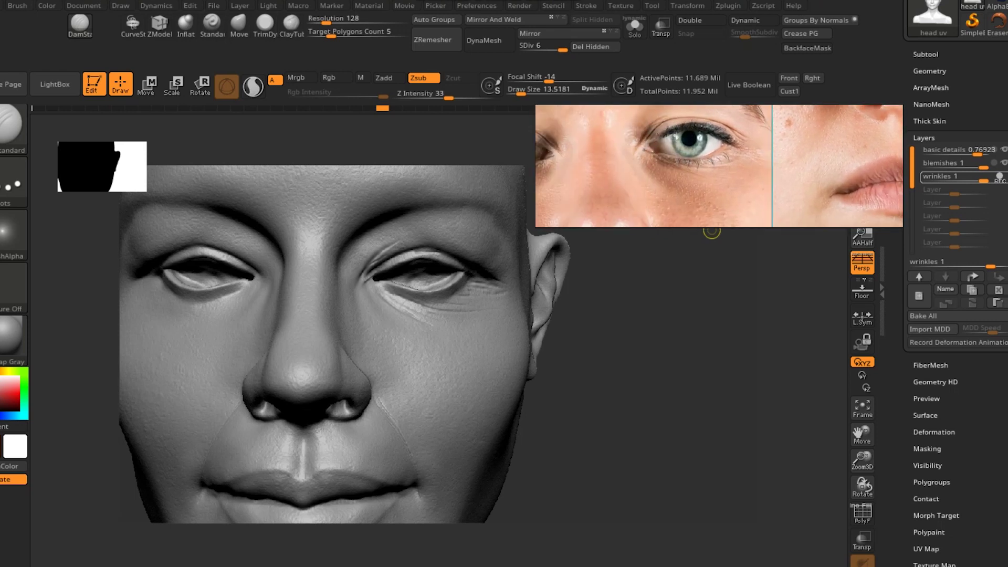
Frame both eyes in the reference photo and move the reference window lower beside the head
left_click_drag(734, 204, 684, 205, "ctrl+alt")
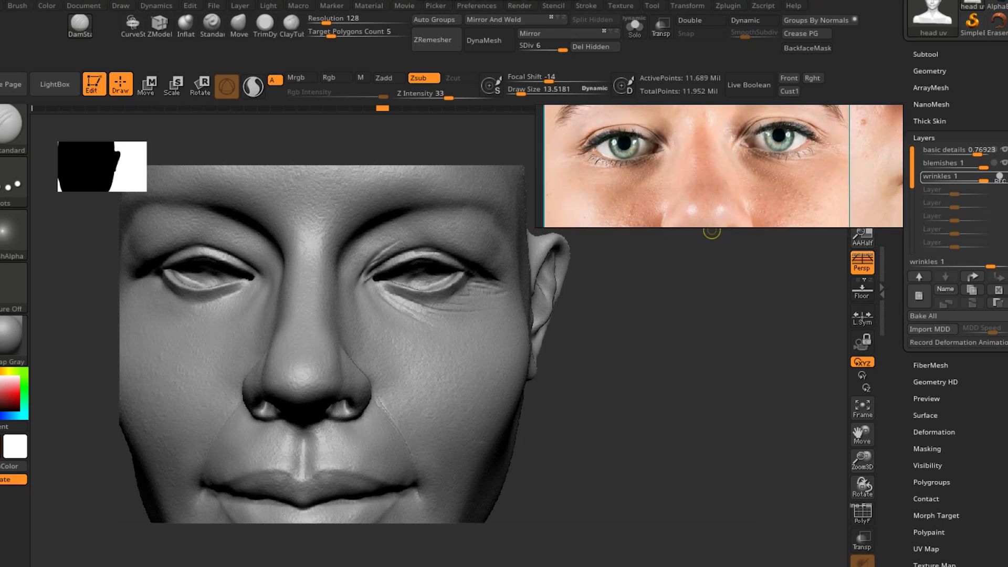
right_click_drag(712, 223, 703, 261)
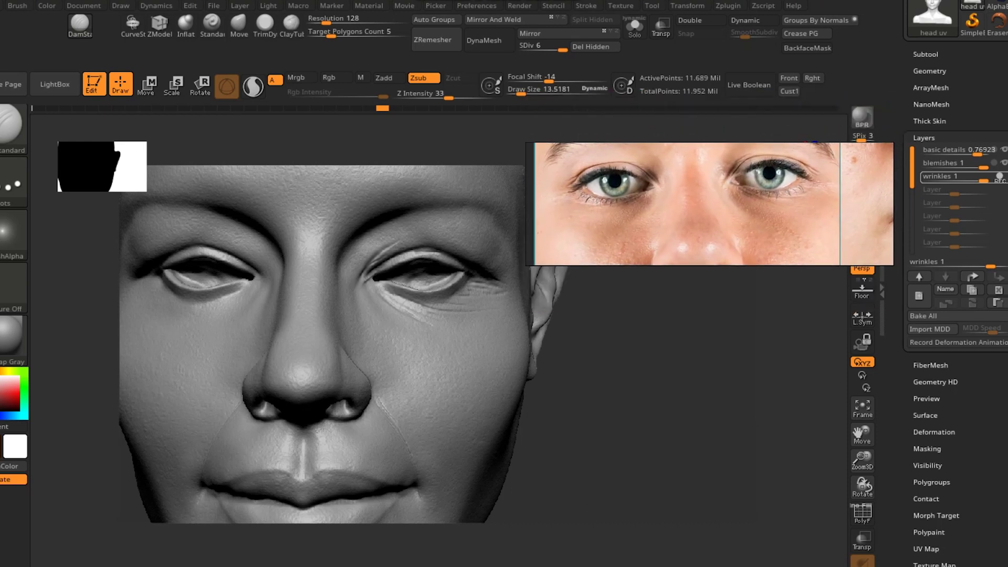
key("ctrl+z")
Step the undo history forward through the states that refine the wrinkles below the eye and at its outer corner
mouse_move(389, 118)
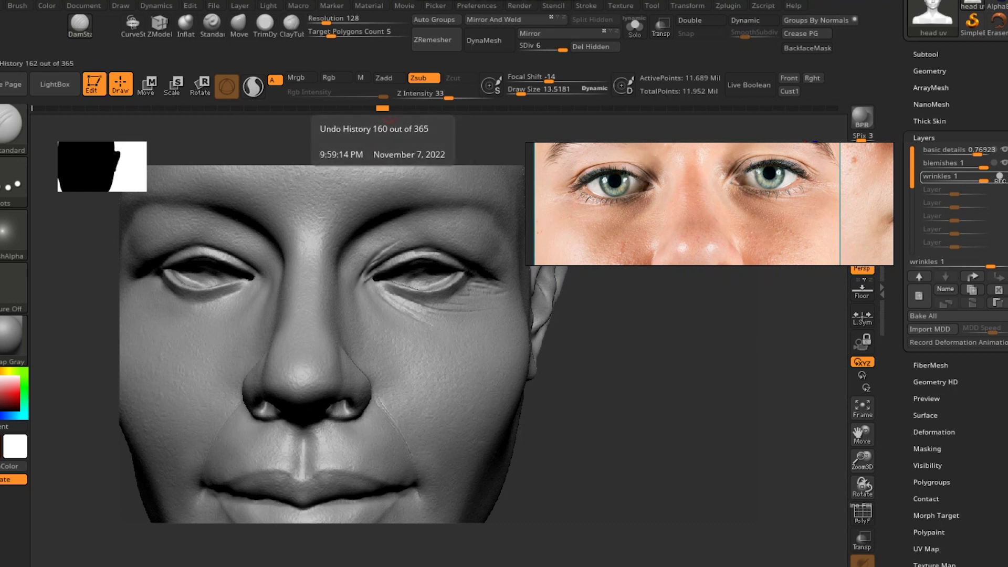
left_click_drag(389, 111, 403, 111)
mouse_move(402, 111)
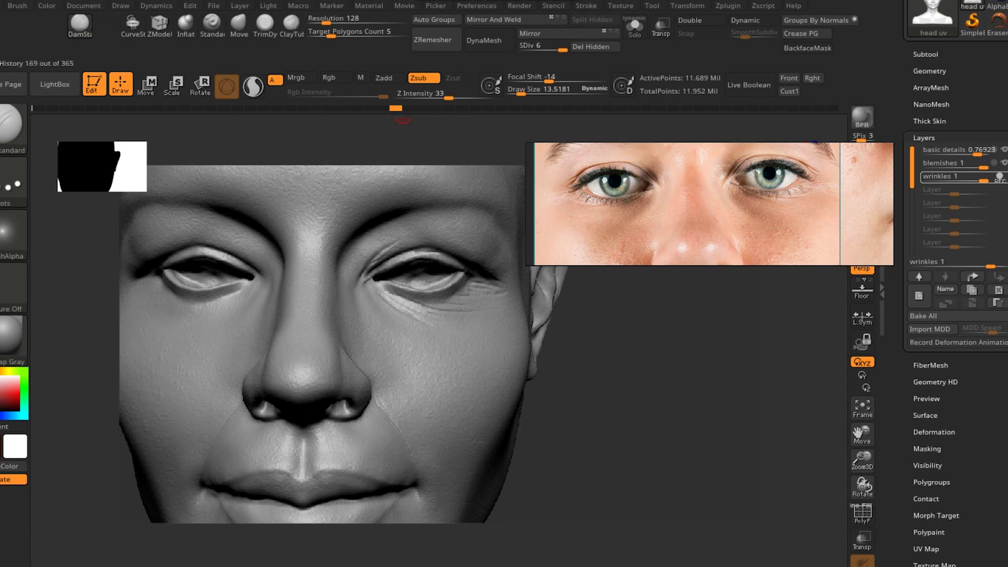
left_click_drag(403, 111, 409, 112)
mouse_move(409, 111)
left_click_drag(409, 111, 422, 111)
left_click_drag(422, 109, 435, 109)
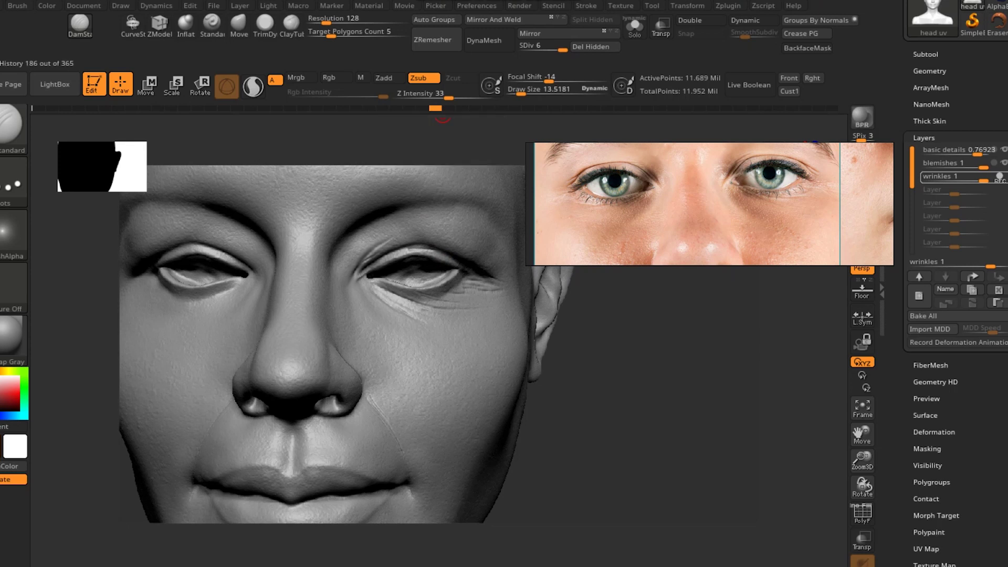
left_click_drag(443, 109, 449, 109)
left_click(474, 108)
mouse_move(632, 407)
left_mouse_down()
mouse_move(683, 408)
mouse_move(624, 409)
left_mouse_up()
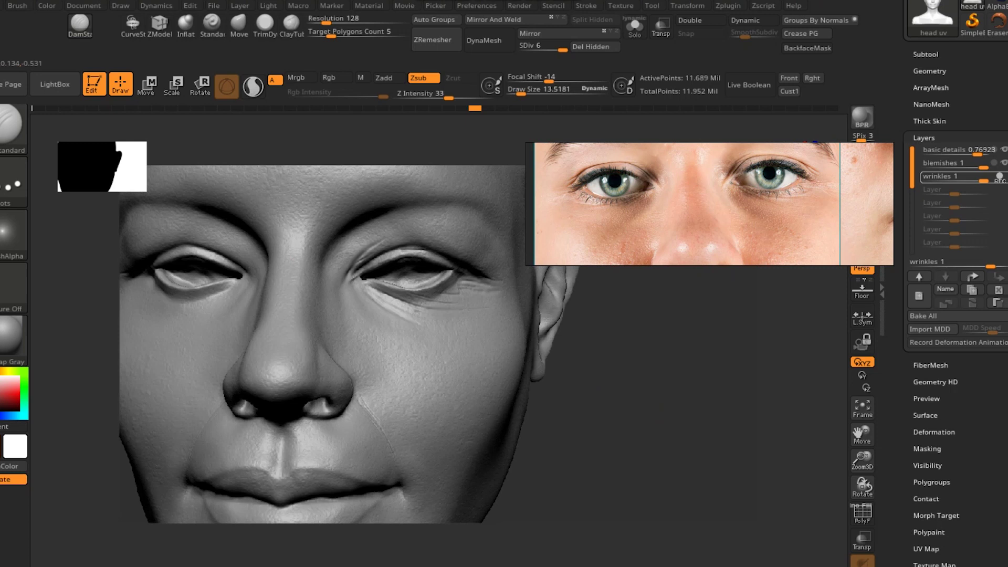
Continue forward through the undo history, following the wrinkle strokes around both eyes from a frontal view
mouse_move(477, 117)
left_click_drag(474, 118, 488, 118)
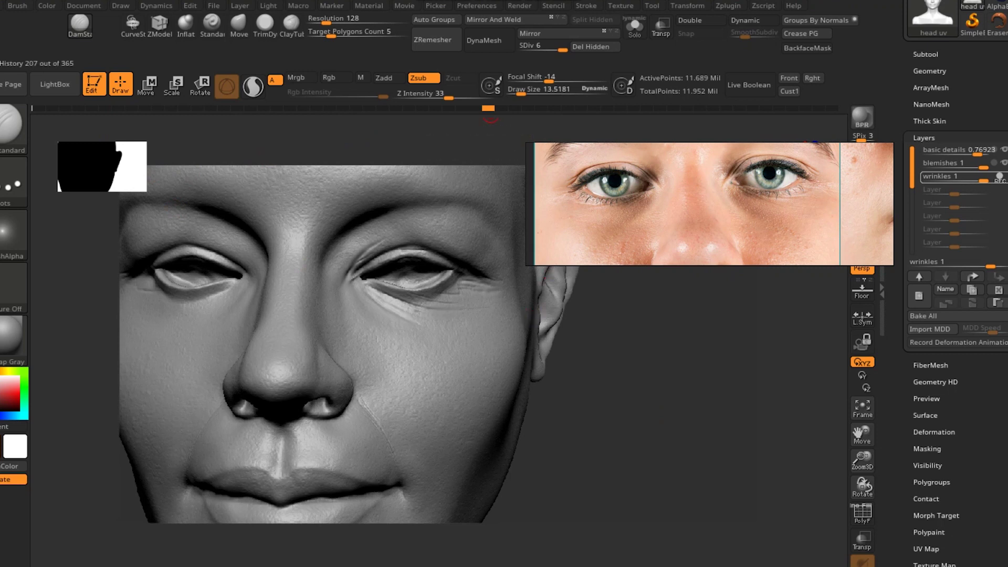
left_click_drag(490, 116, 501, 117)
mouse_move(621, 424)
left_mouse_down()
mouse_move(660, 402)
mouse_move(659, 386)
mouse_move(297, 276)
left_mouse_up()
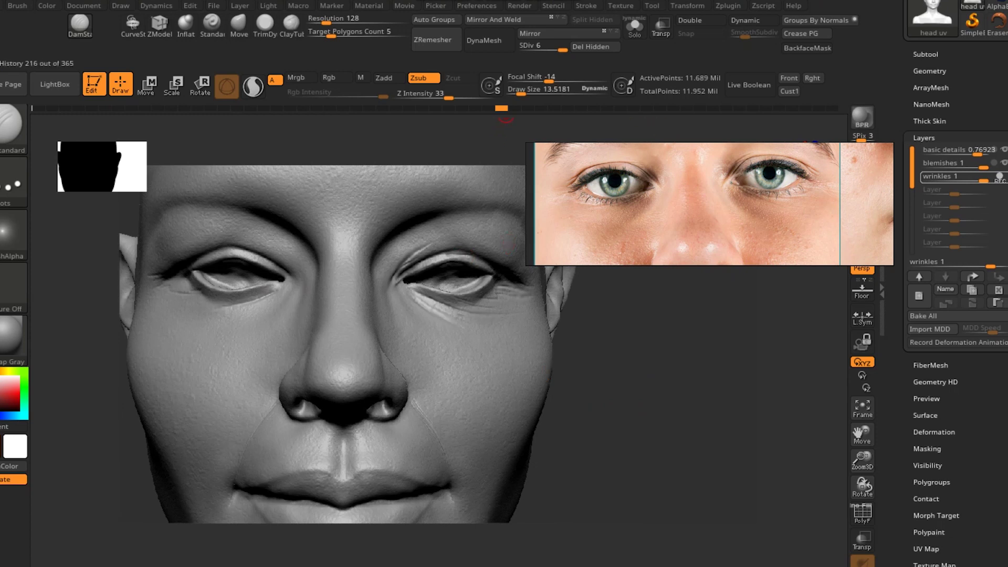
left_click(513, 108)
left_click(531, 108)
left_click_drag(537, 108, 551, 108)
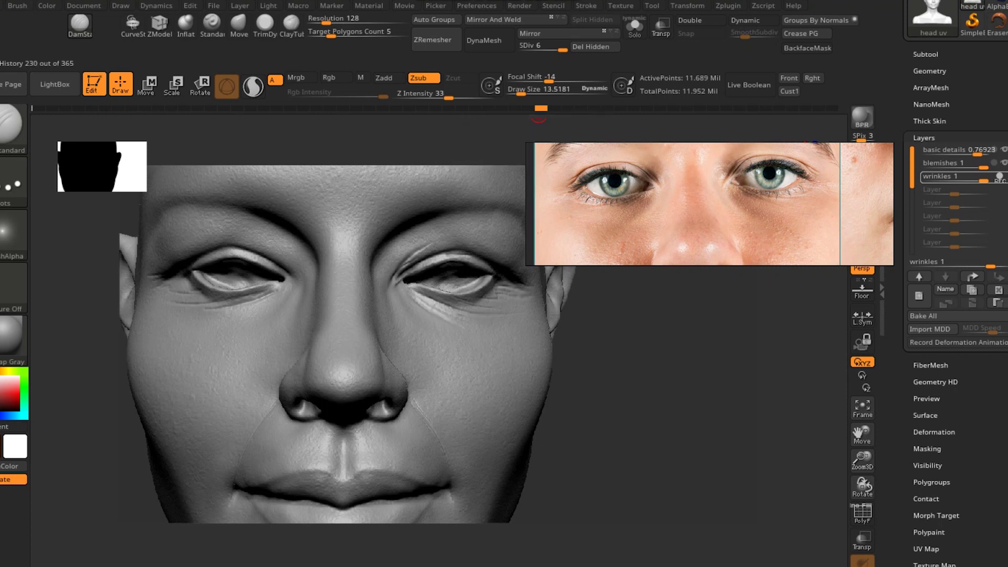
left_click_drag(541, 108, 554, 108)
left_click(568, 108)
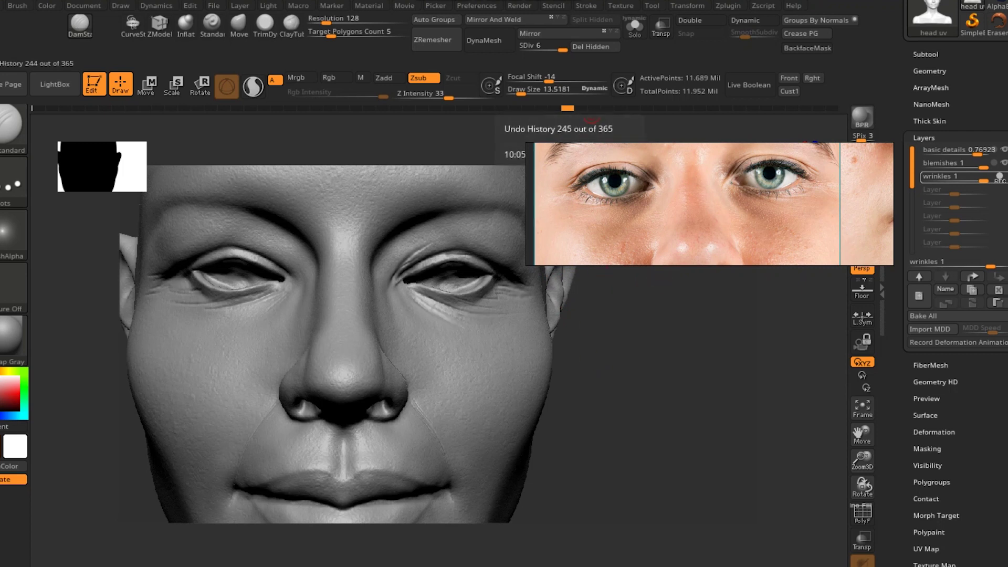
left_click(581, 108)
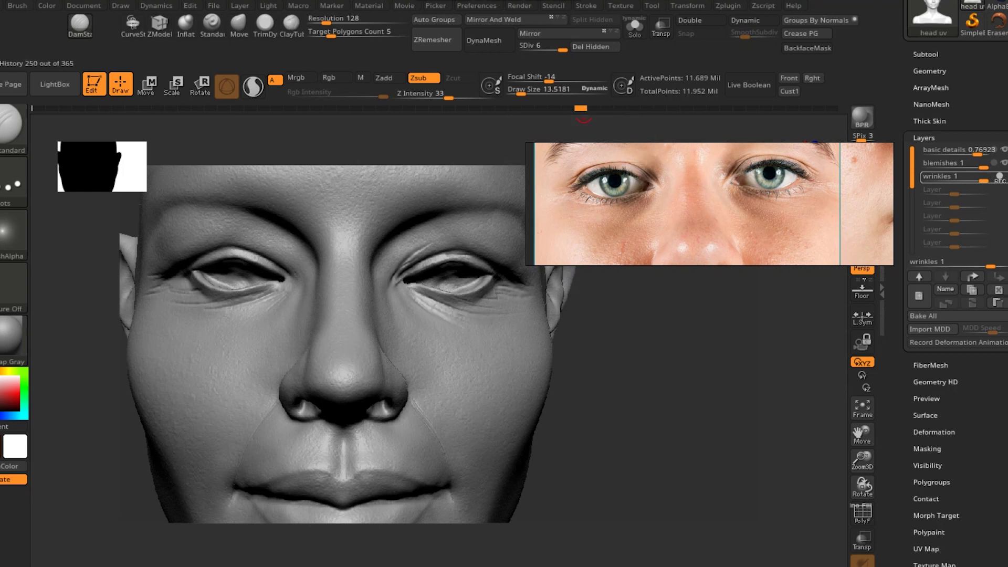
Advance the undo history to its last states, following the remaining creases around the eyes and the layer intensity adjustments
left_click(607, 108)
left_click(621, 108)
left_click(655, 108)
left_click(660, 109)
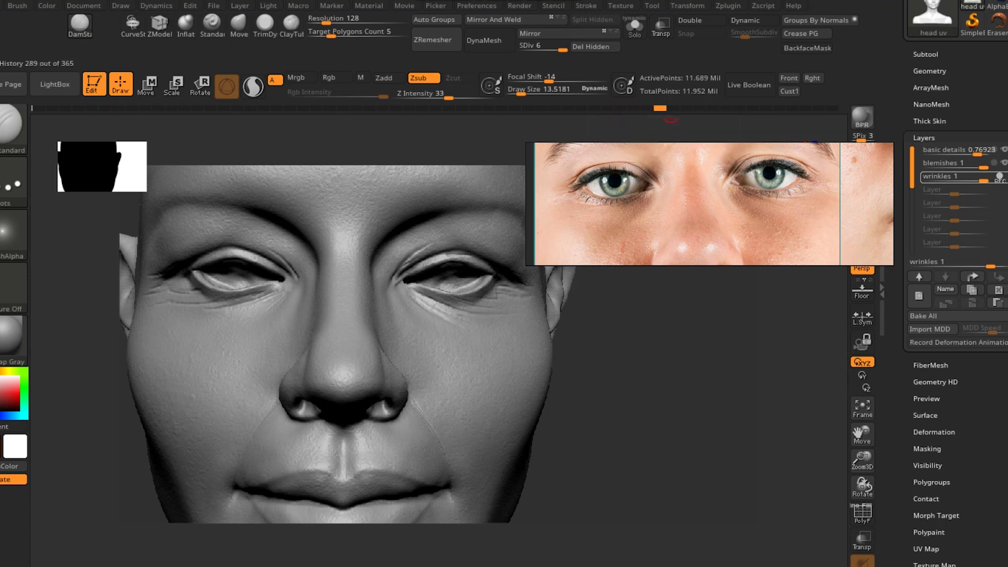
left_click(686, 109)
key("ctrl+shift+z")
key("ctrl+shift+z")
key("ctrl+shift+z")
key("ctrl+shift+z")
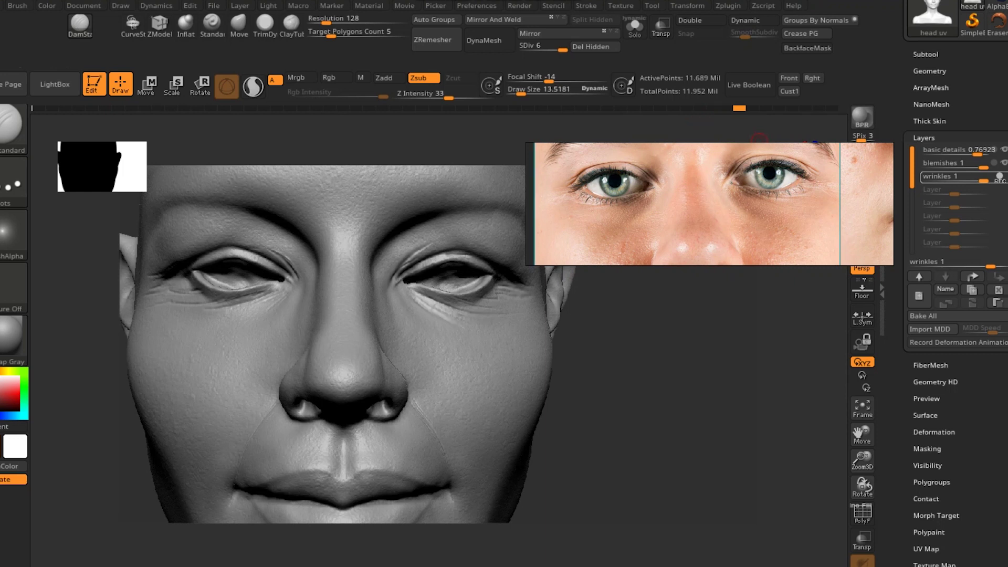
key("ctrl+shift+z")
left_click_drag(755, 110, 781, 109)
mouse_move(782, 120)
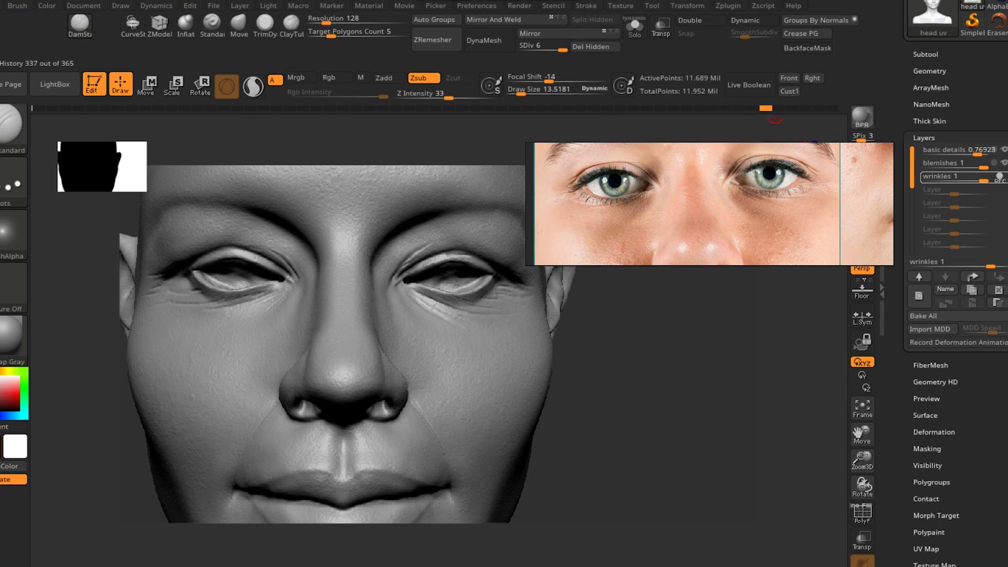
left_click_drag(775, 110, 792, 110)
left_click(818, 108)
left_click(832, 108)
Examine the whole face from several angles, hiding the basic details layer to judge its contribution to the skin
mouse_move(732, 398)
left_mouse_down()
mouse_move(650, 410)
mouse_move(730, 404)
left_mouse_up()
left_click_drag(674, 432, 661, 432)
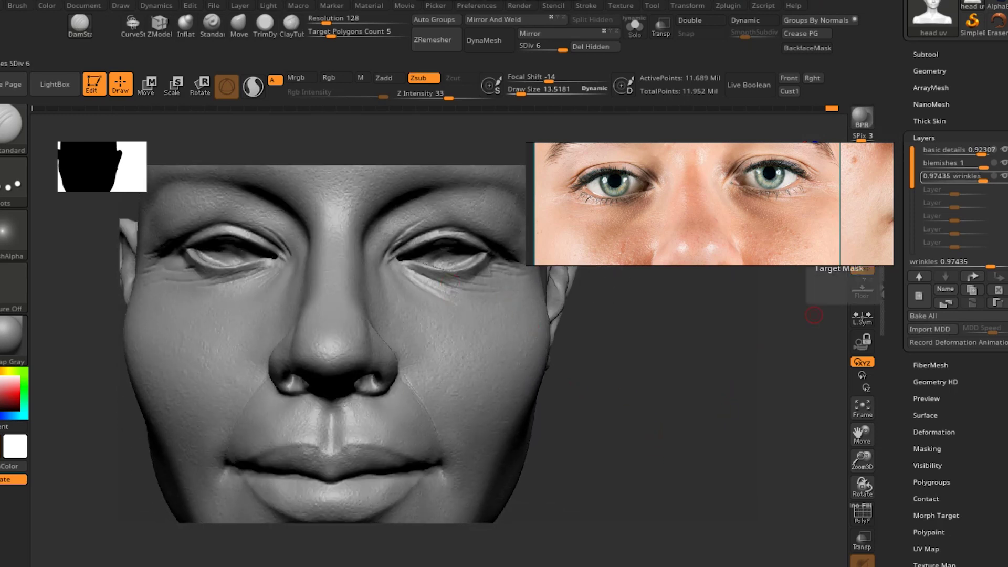
mouse_move(684, 460)
left_mouse_down()
mouse_move(672, 462)
mouse_move(692, 452)
mouse_move(677, 460)
mouse_move(688, 457)
mouse_move(662, 435)
left_mouse_up()
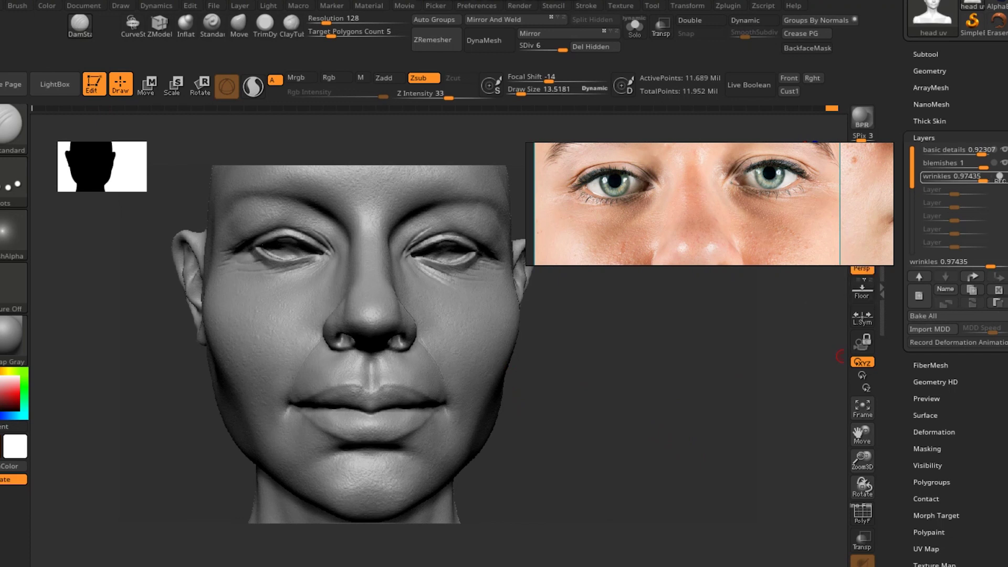
left_click_drag(840, 356, 814, 342)
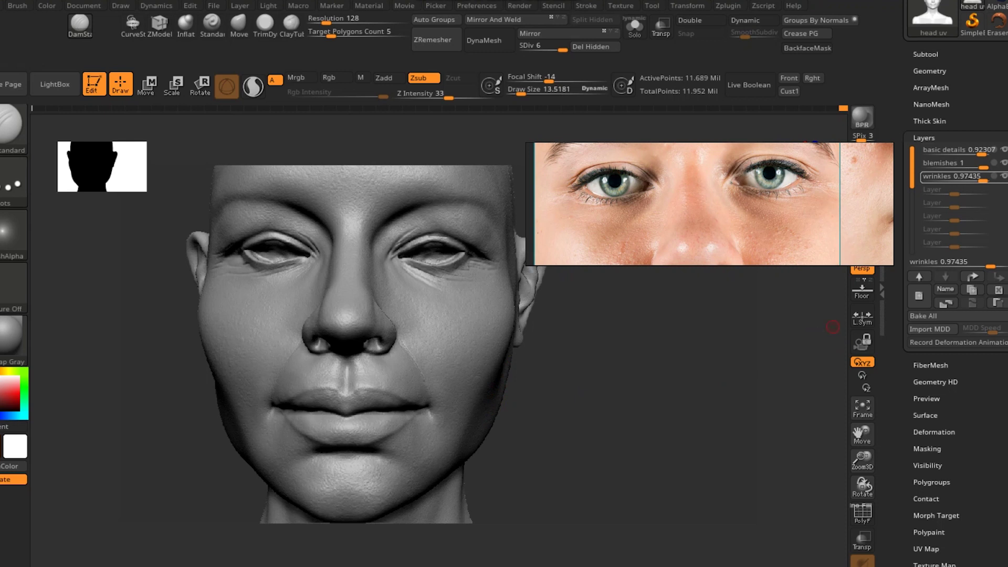
left_click(1003, 149)
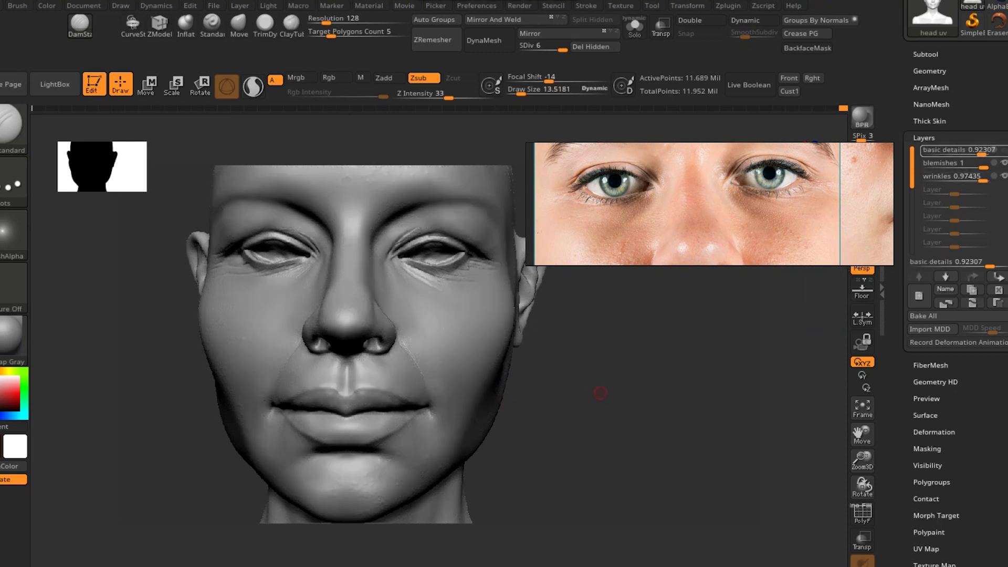
left_click_drag(600, 395, 557, 399)
mouse_move(630, 399)
left_mouse_down("alt")
mouse_move(657, 437)
mouse_move(637, 389)
left_mouse_up("alt")
mouse_move(577, 430)
left_mouse_down()
mouse_move(719, 438)
mouse_move(648, 412)
mouse_move(670, 447)
left_mouse_up()
left_click_drag(682, 398, 632, 436)
left_click_drag(835, 333, 782, 339)
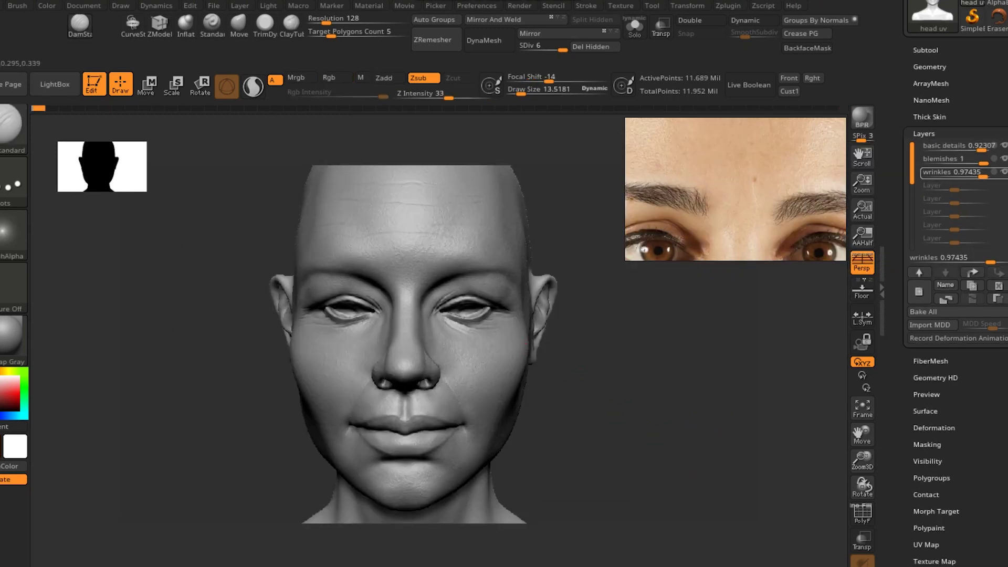
Compare the forehead wrinkles on the sculpt with the forehead and brow area in the reference face photos
mouse_move(528, 340)
left_mouse_down()
mouse_move(616, 367)
mouse_move(609, 374)
mouse_move(640, 405)
mouse_move(679, 418)
mouse_move(669, 438)
mouse_move(630, 430)
left_mouse_up()
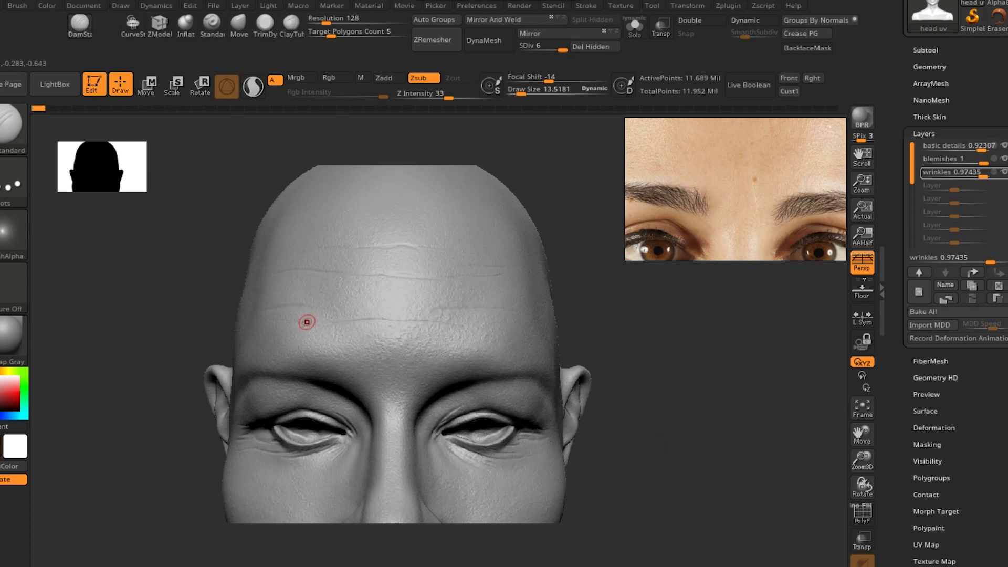
middle_click_drag(756, 246, 768, 203)
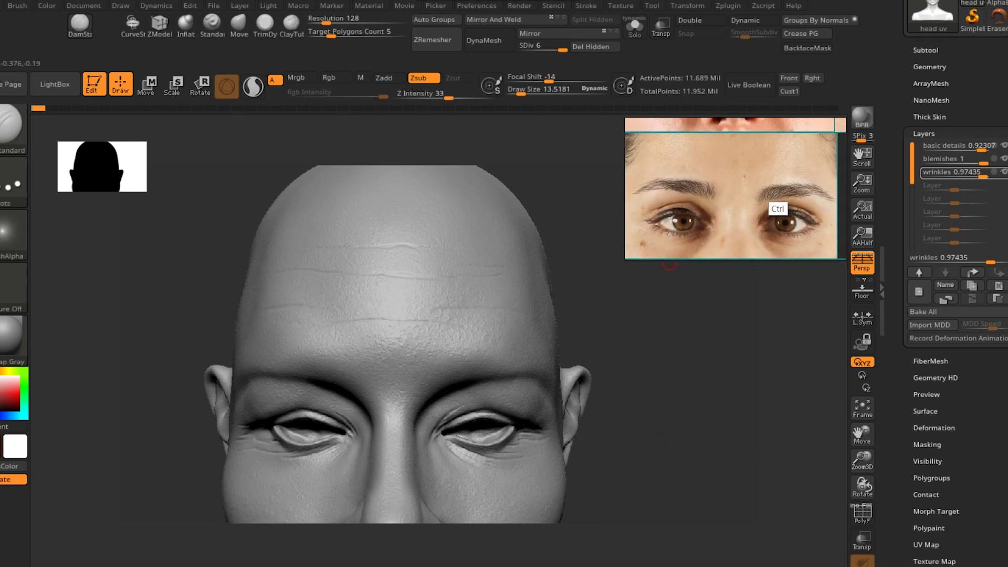
left_click_drag(768, 202, 837, 239, "ctrl+alt")
left_click_drag(738, 200, 823, 255, "ctrl+alt")
left_click_drag(771, 229, 807, 255, "ctrl+alt")
mouse_move(787, 236)
middle_mouse_down()
mouse_move(799, 220)
mouse_move(843, 225)
middle_mouse_up()
mouse_move(717, 223)
middle_mouse_down()
mouse_move(790, 226)
mouse_move(766, 275)
mouse_move(764, 214)
middle_mouse_up()
mouse_move(764, 215)
left_mouse_down("ctrl+alt")
mouse_move(674, 194)
mouse_move(723, 190)
left_mouse_up("ctrl+alt")
middle_click_drag(826, 192, 734, 200)
scroll(735, 220, "up", 2)
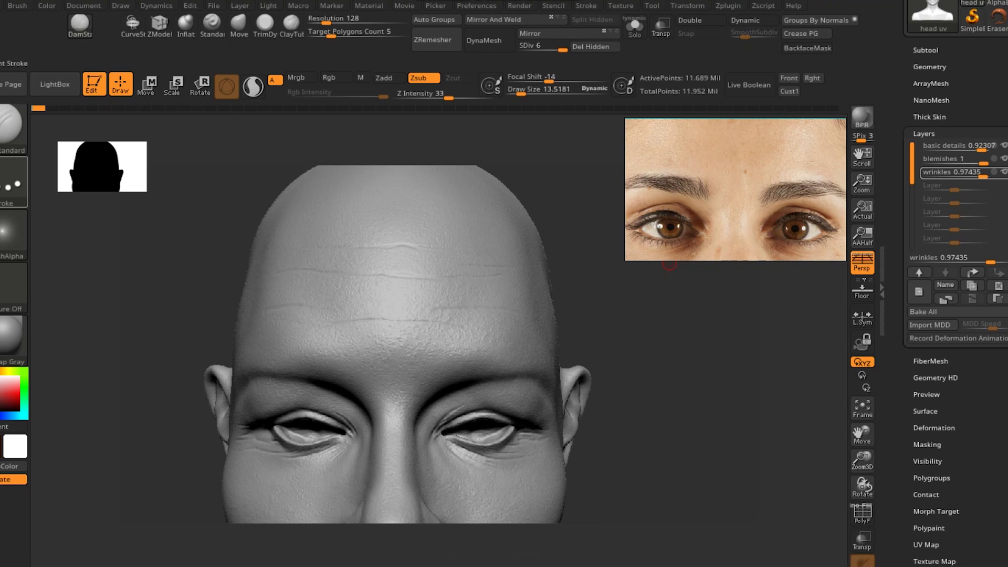
Set the Dam Standard brush to the Color Spray stroke with Alpha 60
left_click(13, 184)
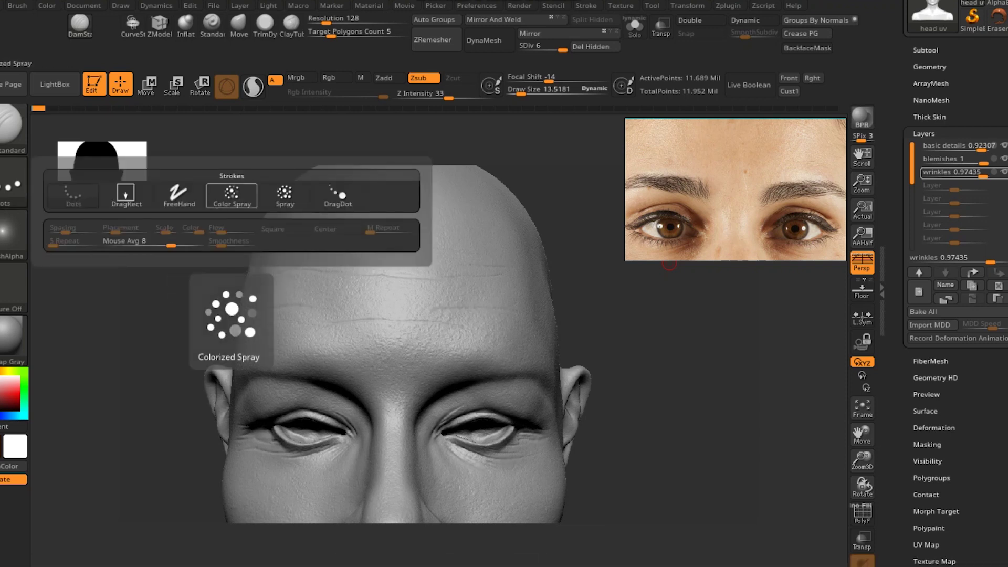
left_click(232, 194)
left_click(13, 184)
left_click(232, 194)
mouse_move(13, 234)
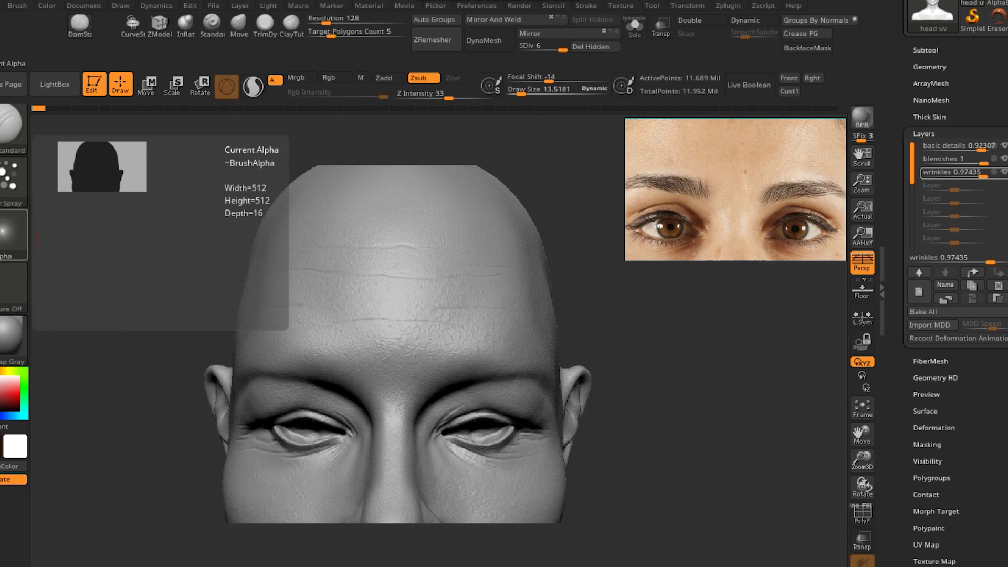
left_click(14, 234)
mouse_move(284, 349)
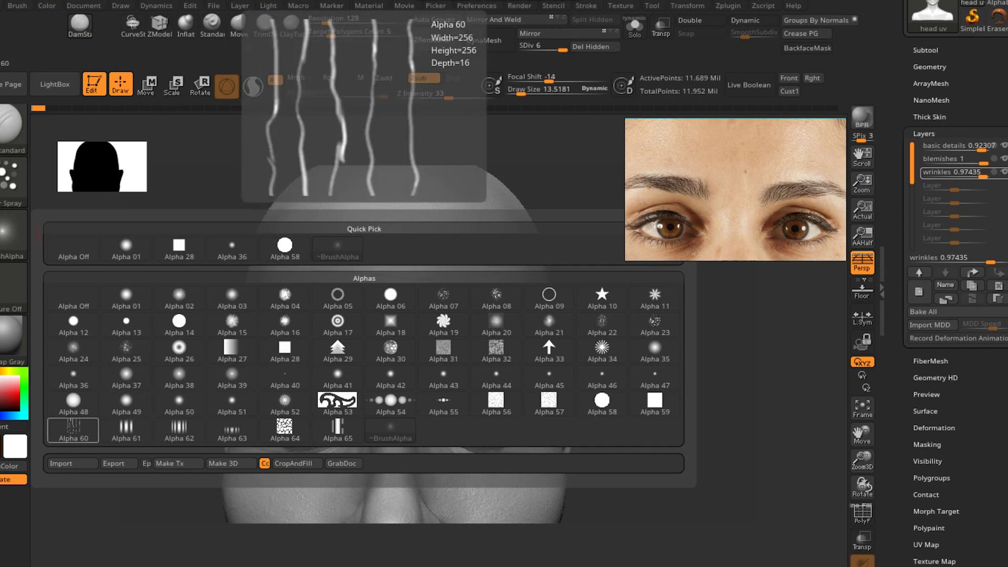
left_click(73, 428)
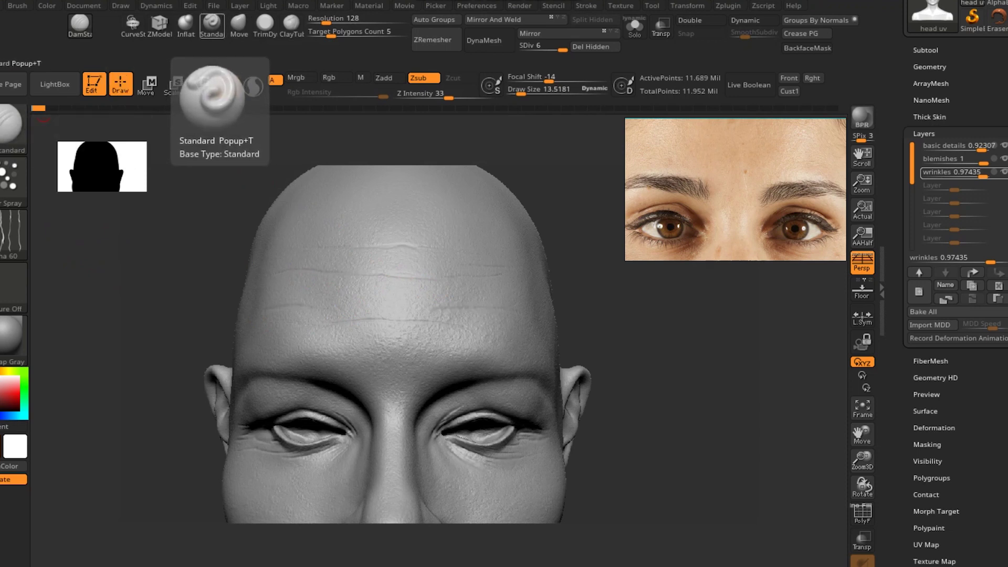
Step the undo history forward to the state with the newly added layer and everything but the lips masked
mouse_move(638, 360)
left_mouse_down()
mouse_move(670, 347)
mouse_move(678, 330)
mouse_move(661, 330)
left_mouse_up()
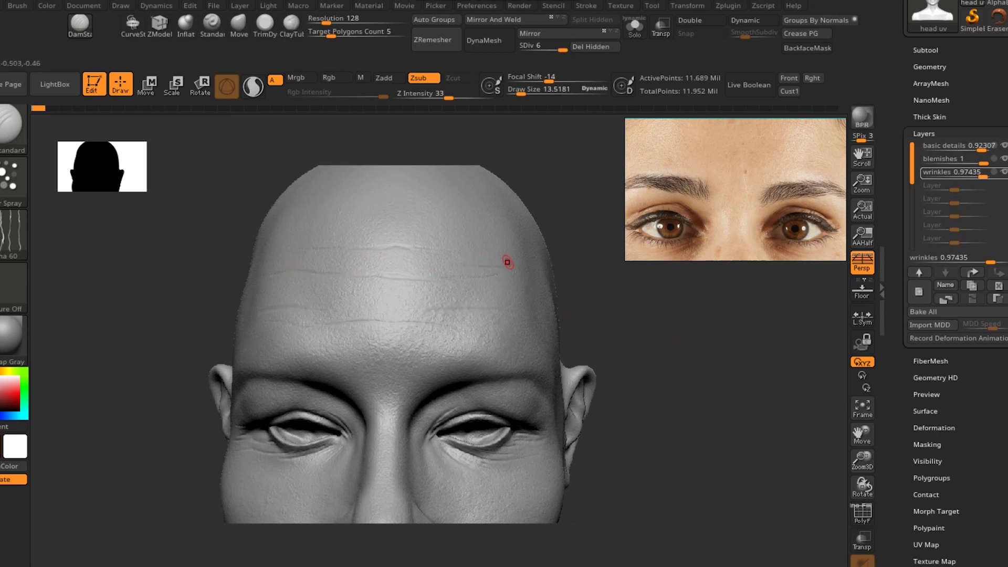
left_click_drag(646, 356, 674, 347)
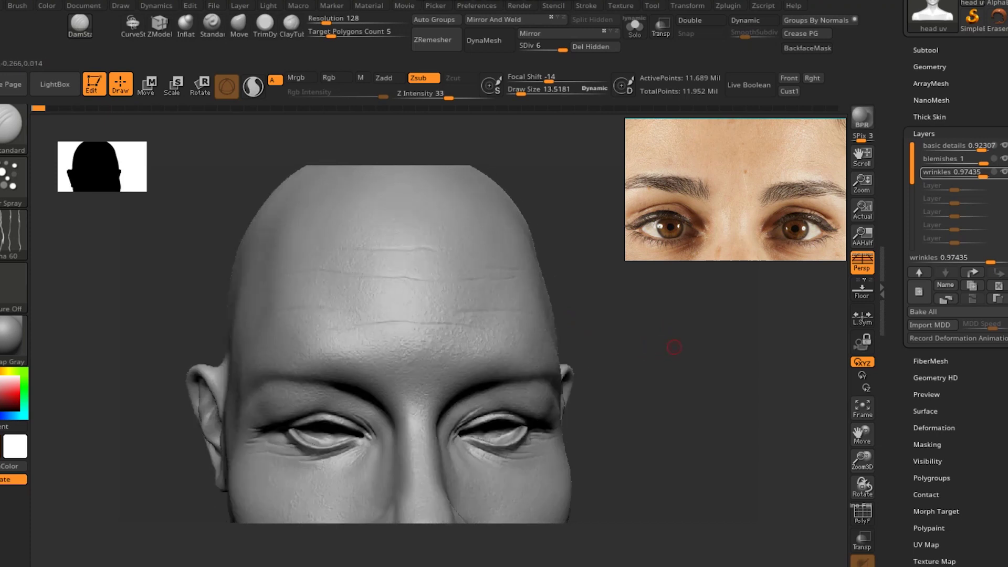
mouse_move(40, 108)
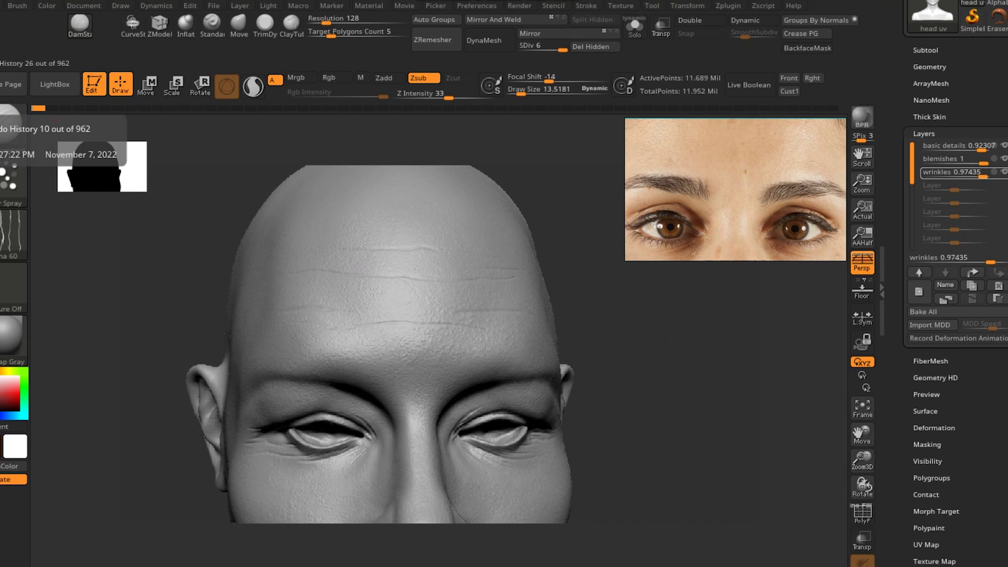
left_click(55, 109)
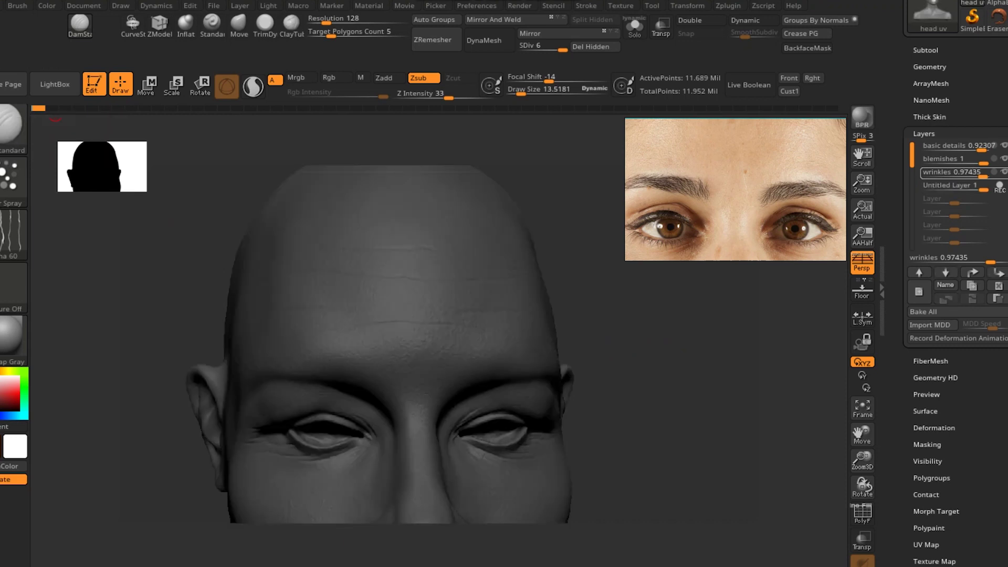
left_click(52, 108)
Select the Standard brush with the Spray stroke and give it Alpha 22 for texturing the lips
mouse_move(631, 418)
left_mouse_down("alt")
mouse_move(634, 321)
mouse_move(655, 410)
mouse_move(627, 381)
mouse_move(643, 420)
mouse_move(705, 372)
mouse_move(748, 367)
mouse_move(725, 367)
left_mouse_up("alt")
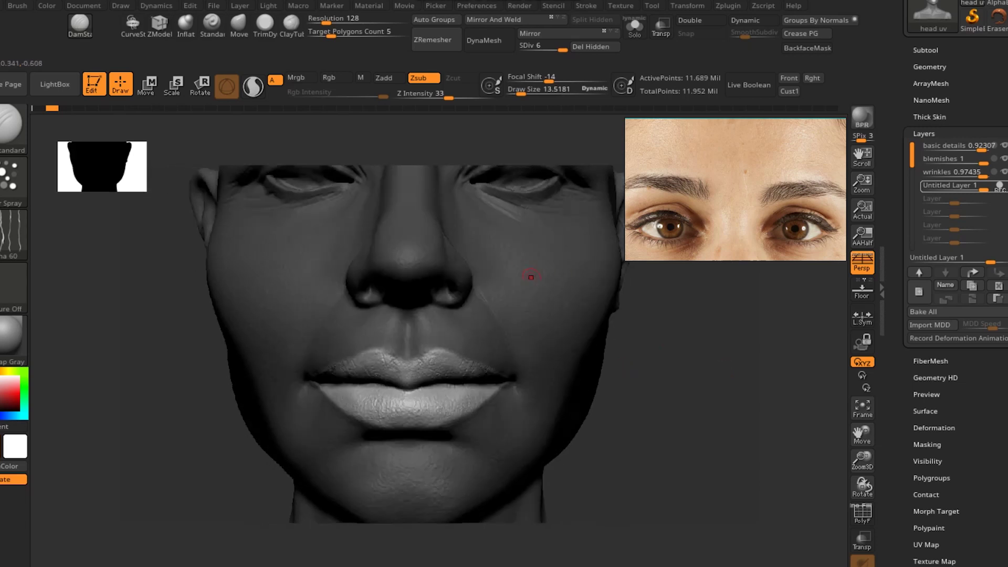
left_click_drag(682, 341, 738, 341)
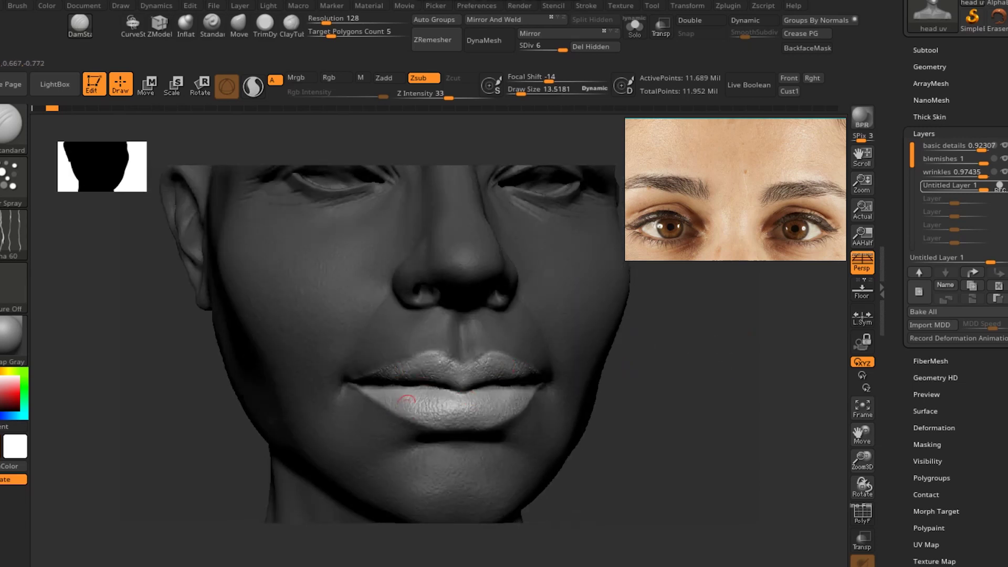
left_click_drag(698, 378, 740, 366, "alt")
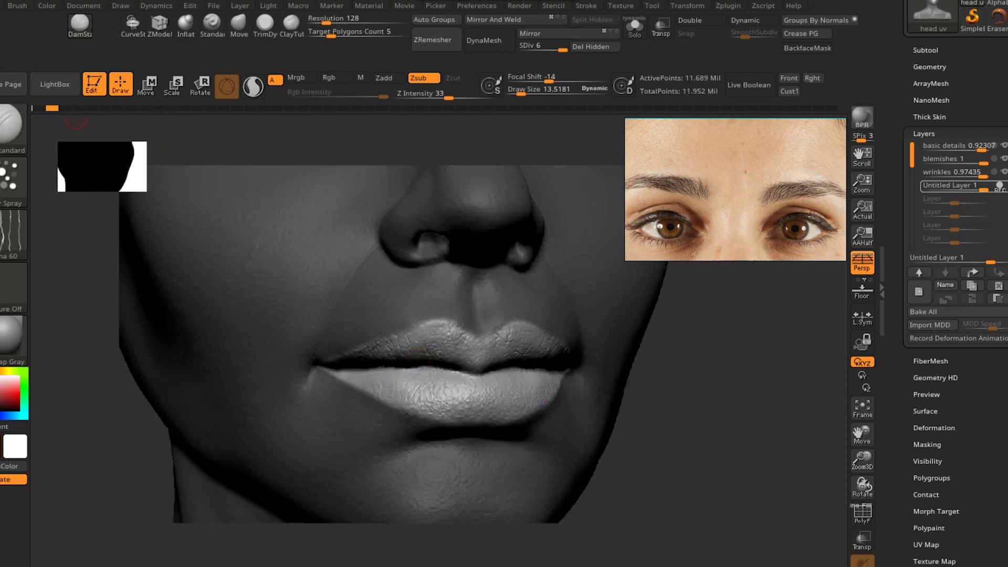
left_click_drag(691, 436, 666, 407)
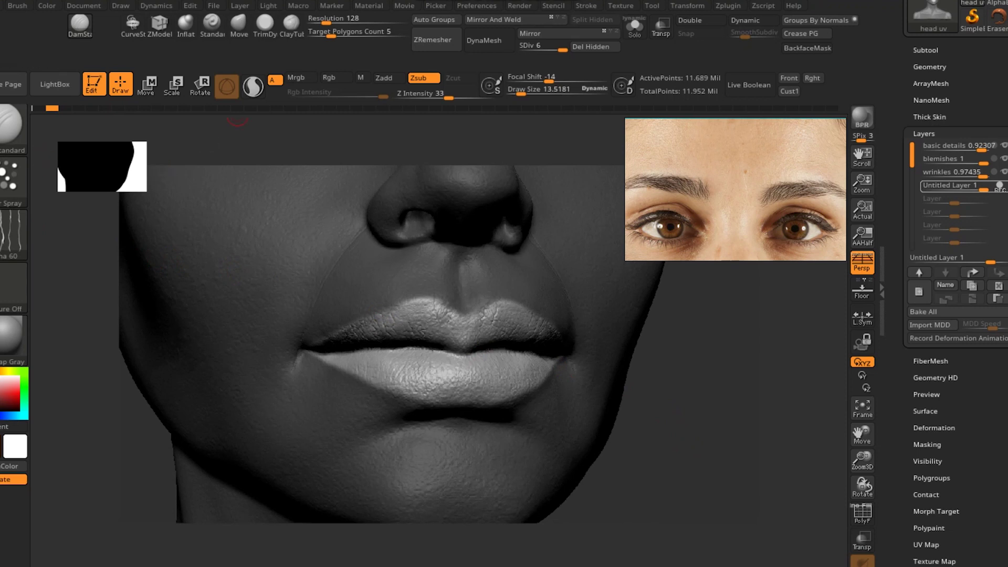
left_click(212, 26)
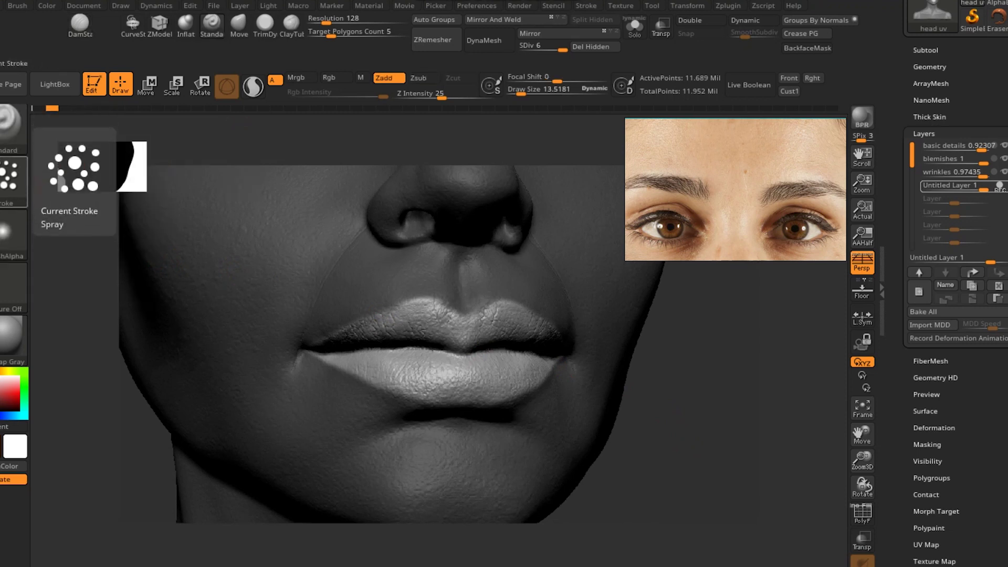
left_click(13, 234)
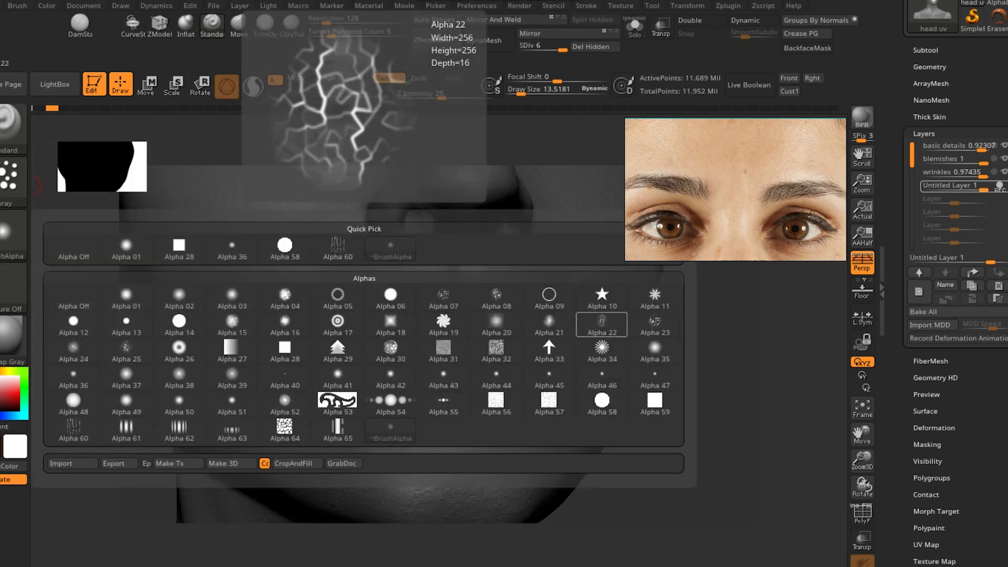
left_click(601, 323)
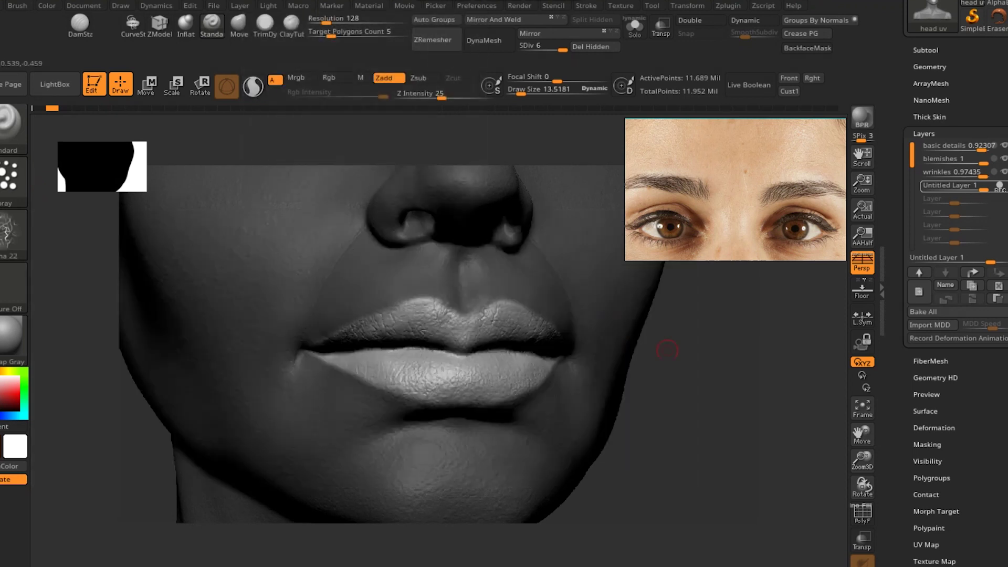
Bring the close-up photo of the closed lips into view on the reference board beside the sculpt
left_click_drag(685, 392, 700, 336)
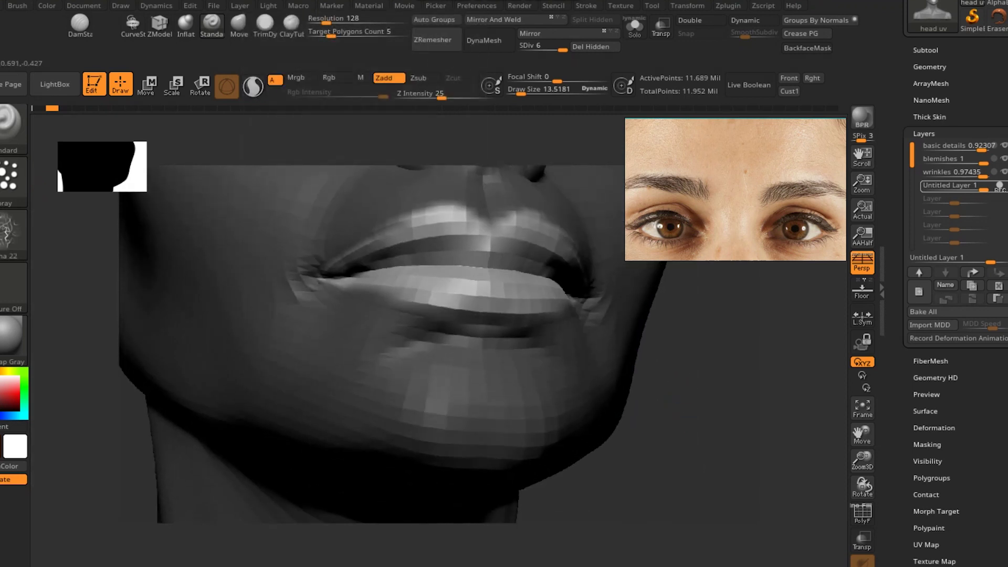
middle_click_drag(803, 144, 779, 271)
middle_click_drag(816, 209, 748, 206)
left_click_drag(761, 205, 817, 218, "ctrl+alt")
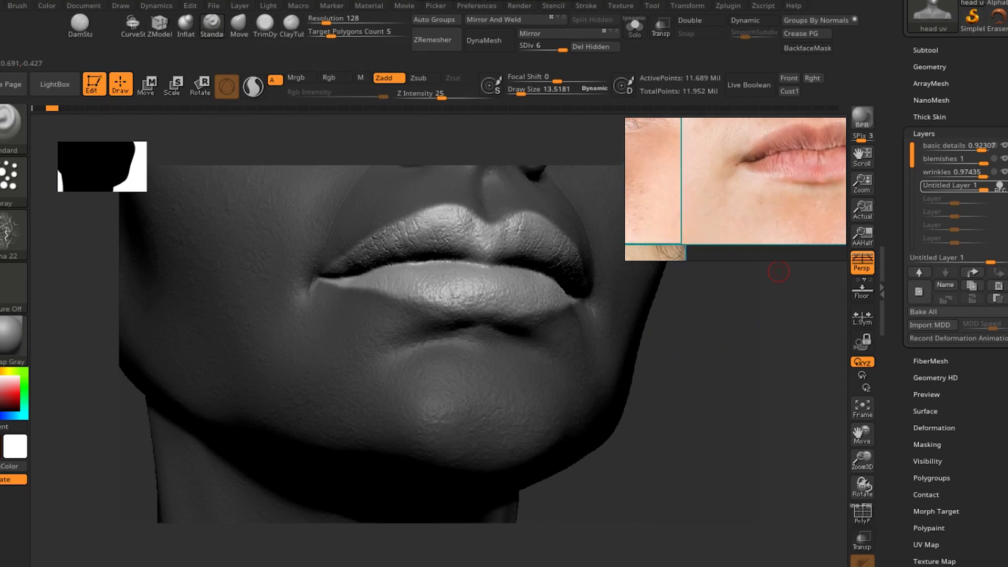
middle_click_drag(817, 218, 741, 237)
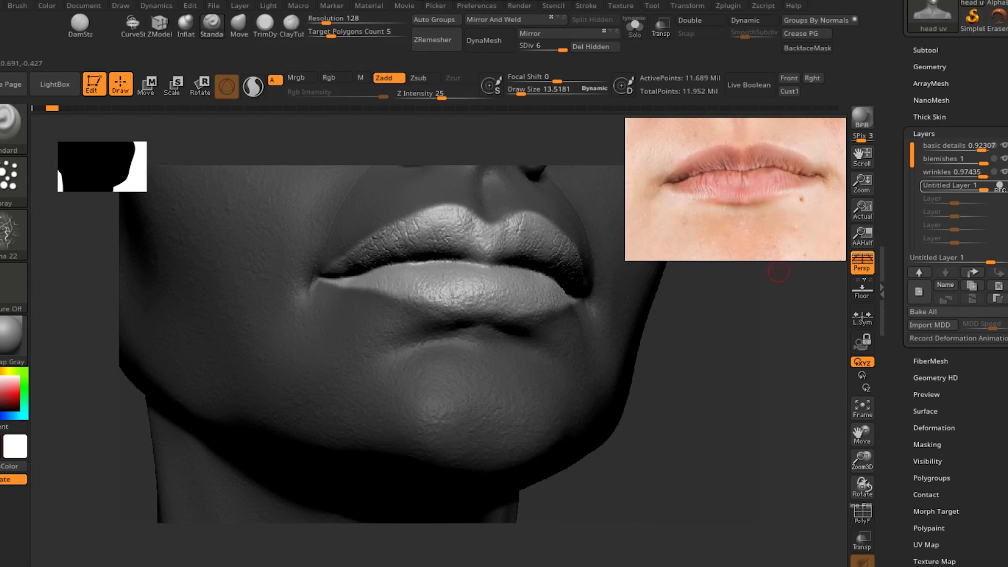
Step the undo history forward through the first cracked texture strokes on the lips and inspect them
mouse_move(719, 373)
left_mouse_down()
mouse_move(724, 364)
mouse_move(713, 382)
mouse_move(711, 371)
left_mouse_up()
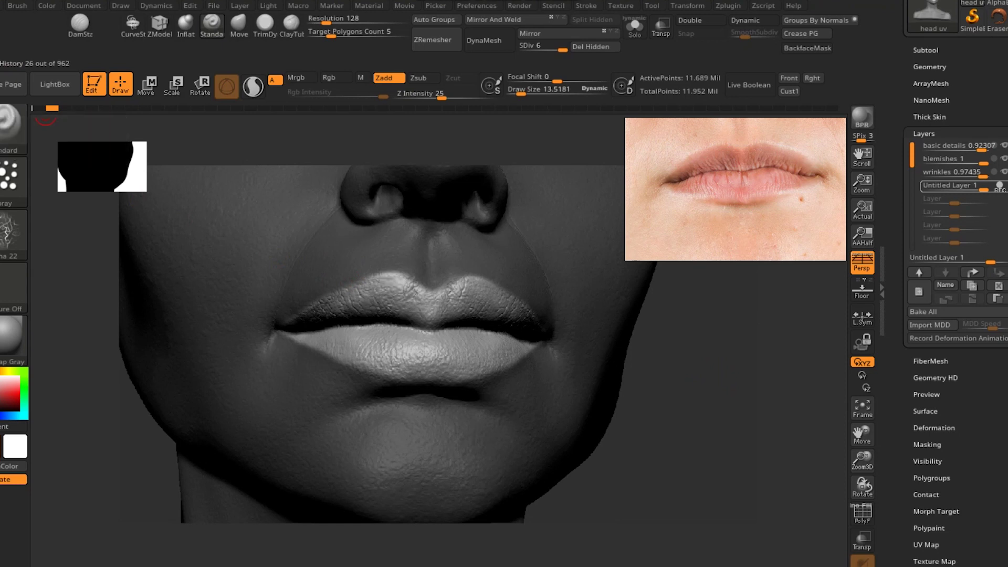
left_click(65, 109)
left_click_drag(66, 108, 78, 108)
left_click(86, 109)
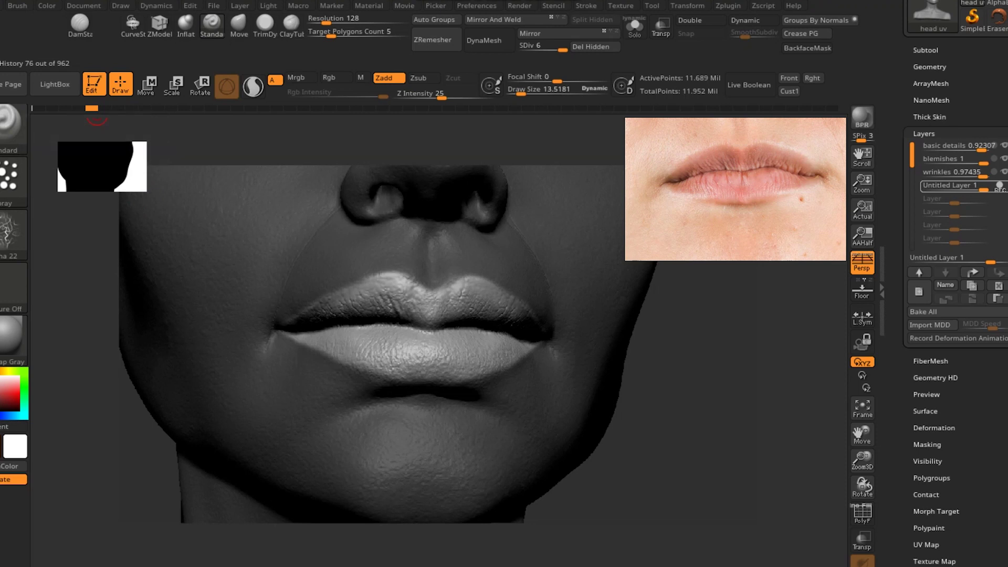
left_click_drag(97, 109, 110, 109)
left_click(118, 108)
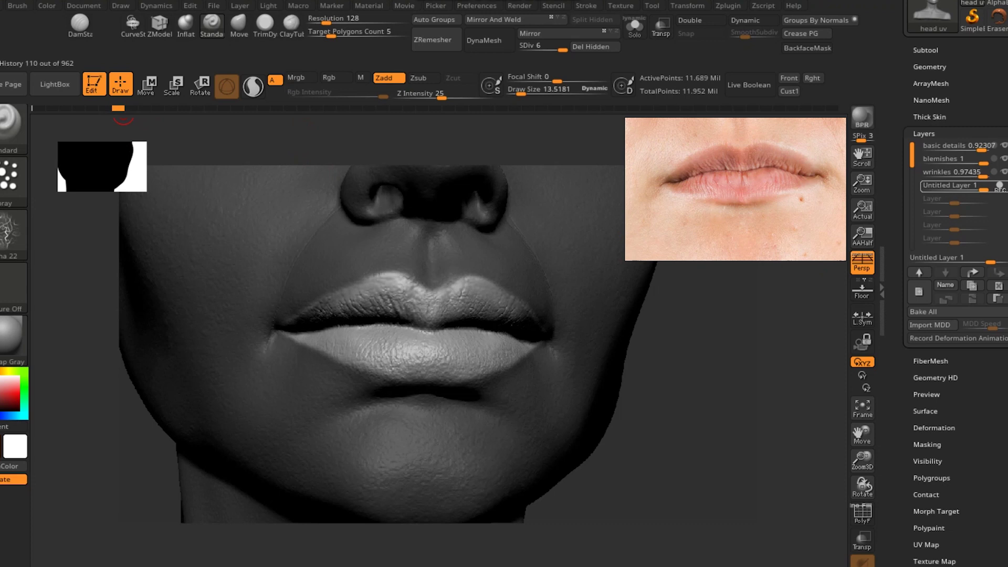
left_click_drag(119, 108, 132, 109)
left_click_drag(132, 108, 144, 108)
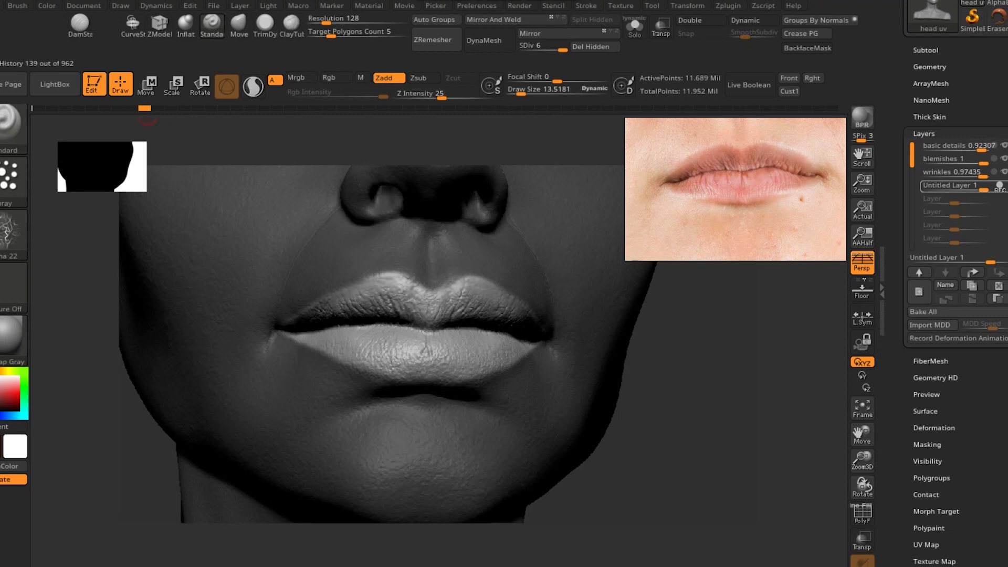
left_click_drag(672, 438, 686, 363)
left_click_drag(693, 360, 695, 361)
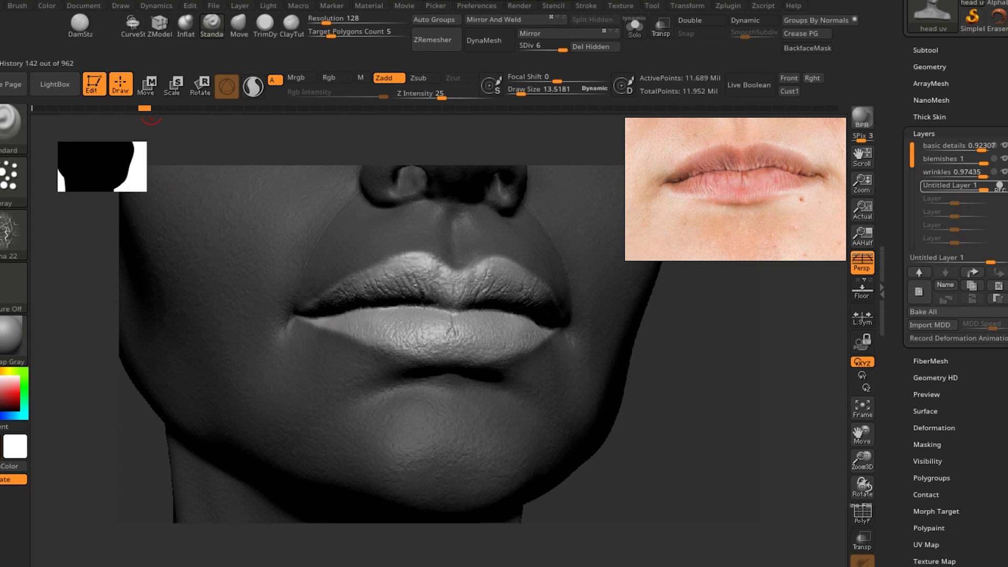
Set the Dam Standard brush to the Dots stroke with Alpha Off
left_click(80, 24)
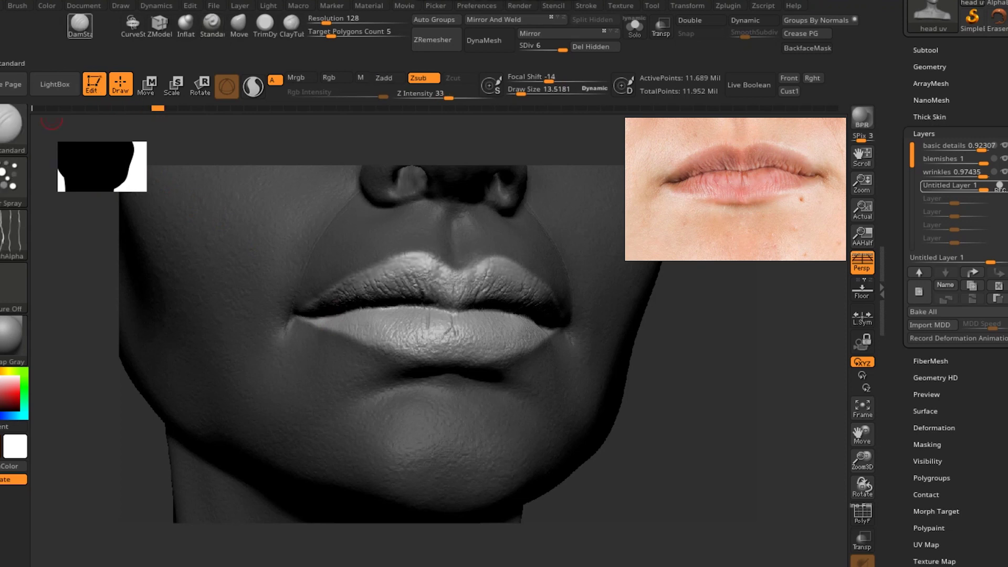
left_click(13, 181)
left_click(73, 197)
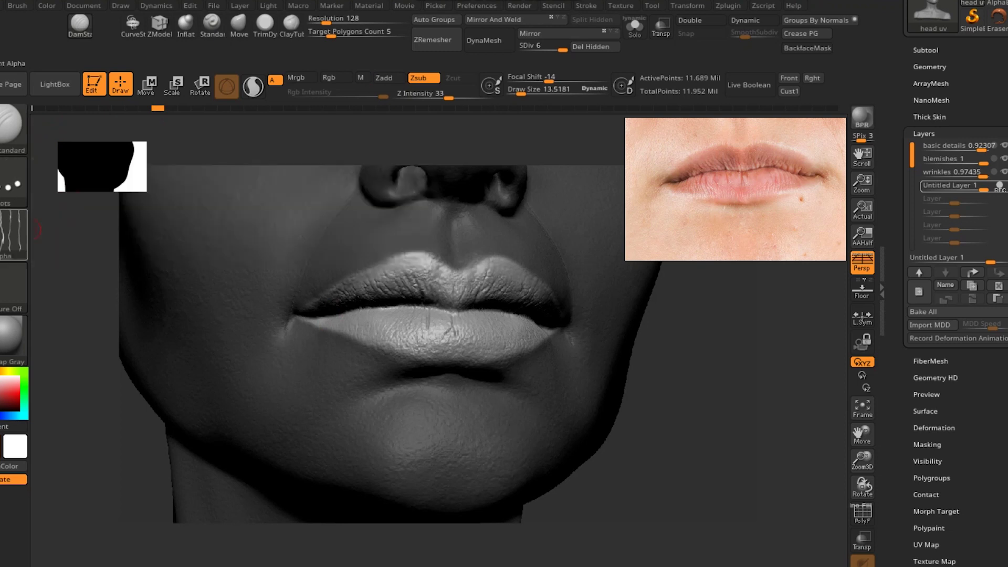
left_click(16, 234)
left_click(73, 248)
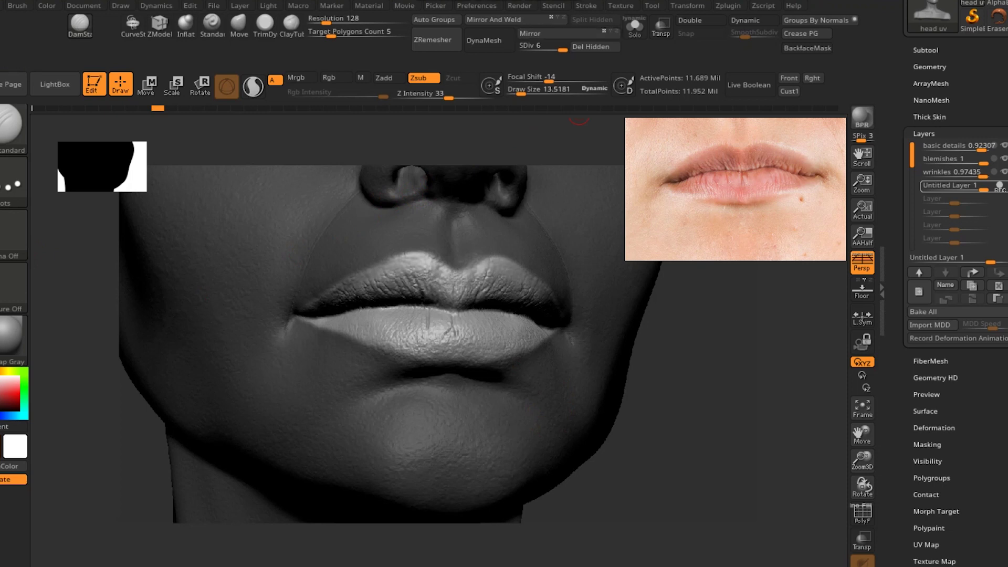
left_click(586, 5)
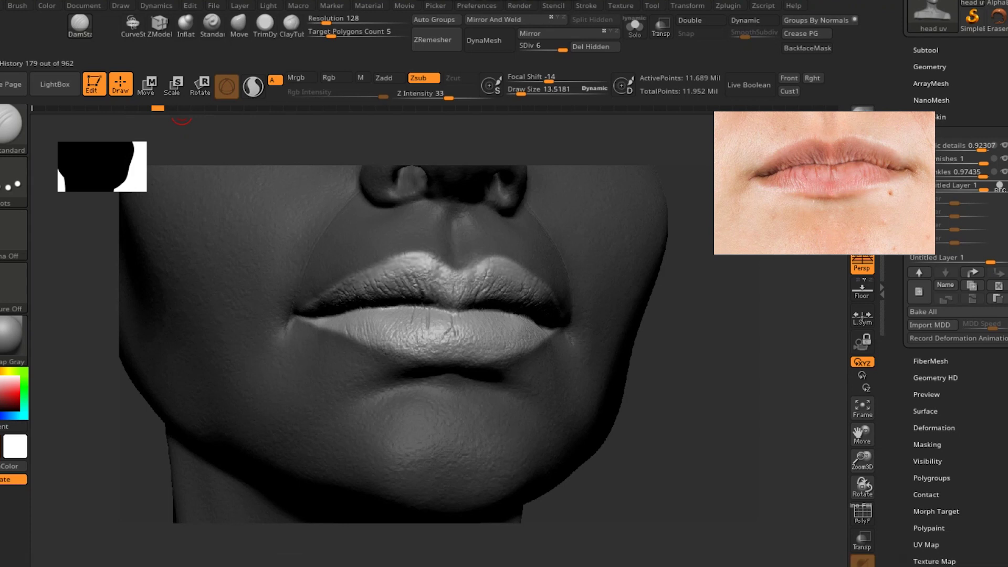
Step the undo history forward through the vertical creases carved into the lips, checking the mouth from both sides
left_click_drag(715, 408, 457, 386)
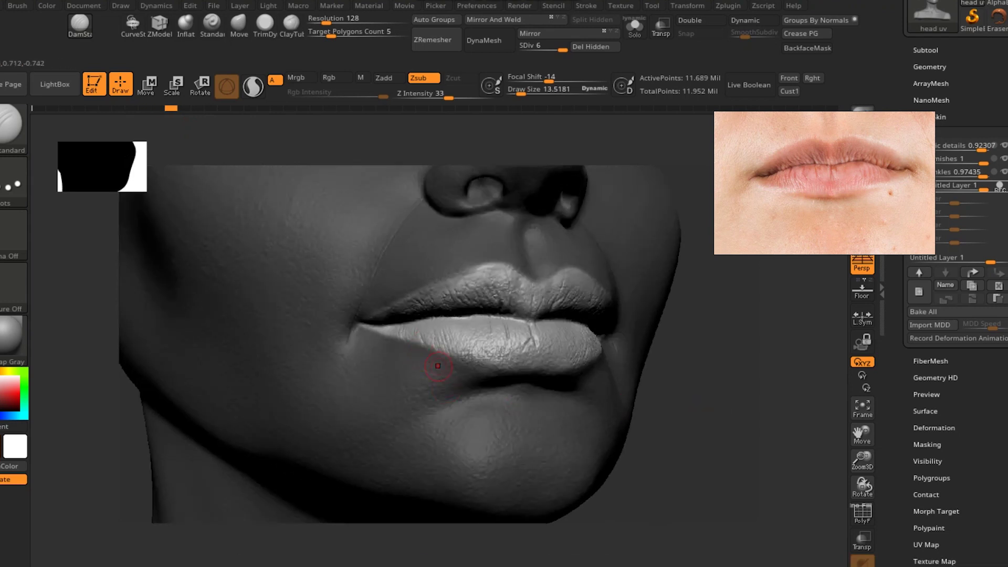
right_click_drag(506, 349, 411, 349)
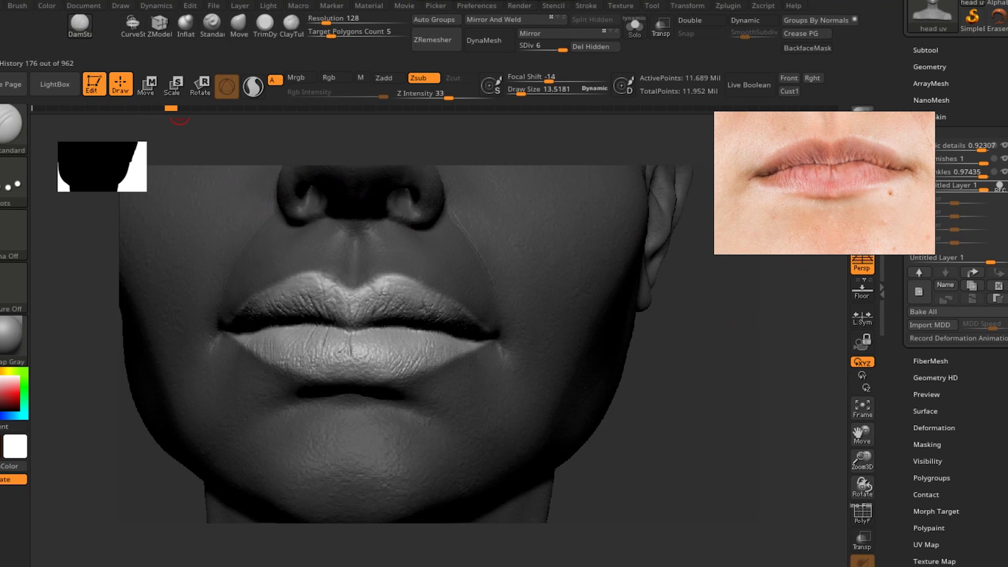
left_click(184, 107)
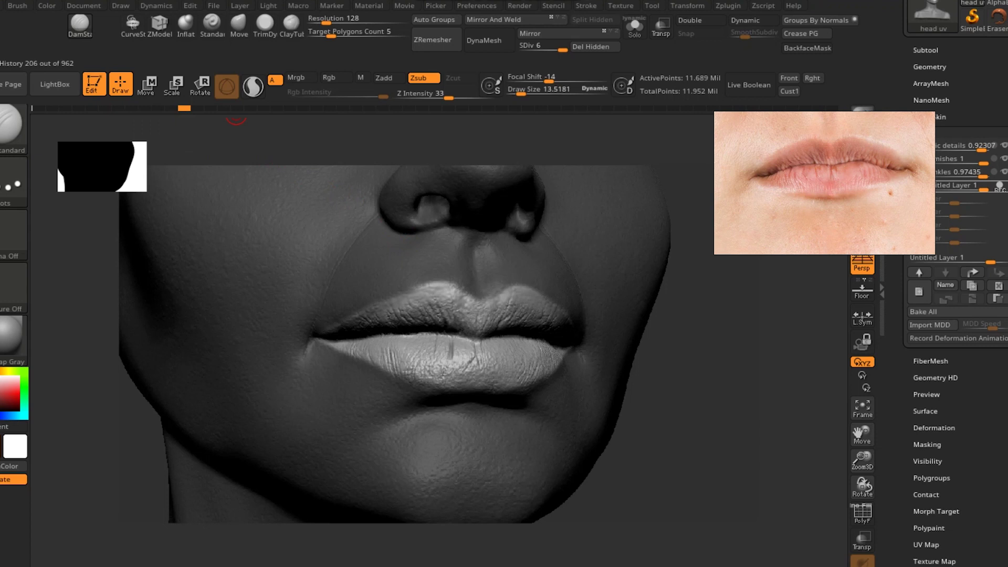
left_click_drag(236, 107, 249, 107)
left_click(224, 108)
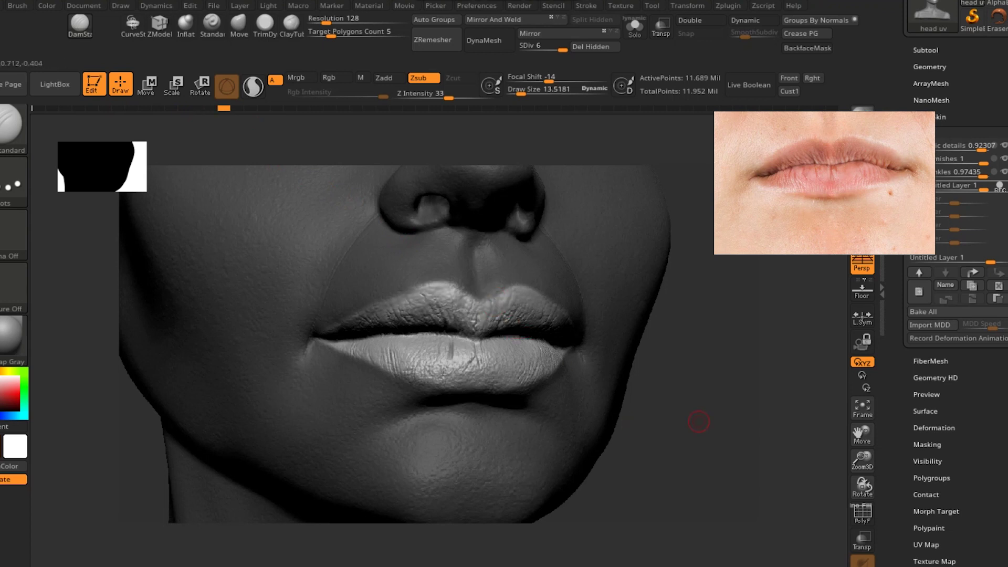
Switch to the Standard brush with Alpha 22 and step the undo history forward through the added upper and lower lip wrinkles
left_click_drag(730, 376, 735, 344)
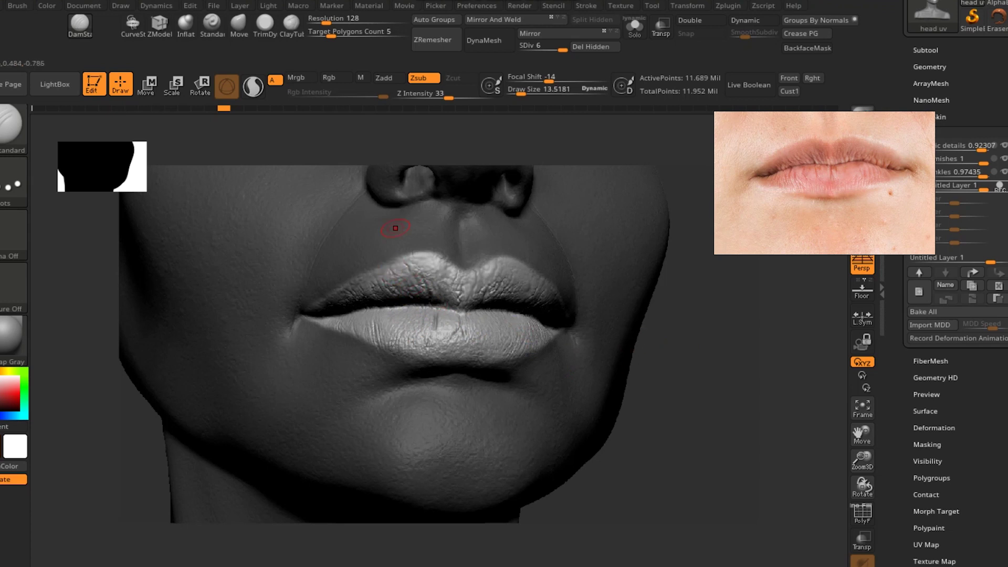
left_click(212, 22)
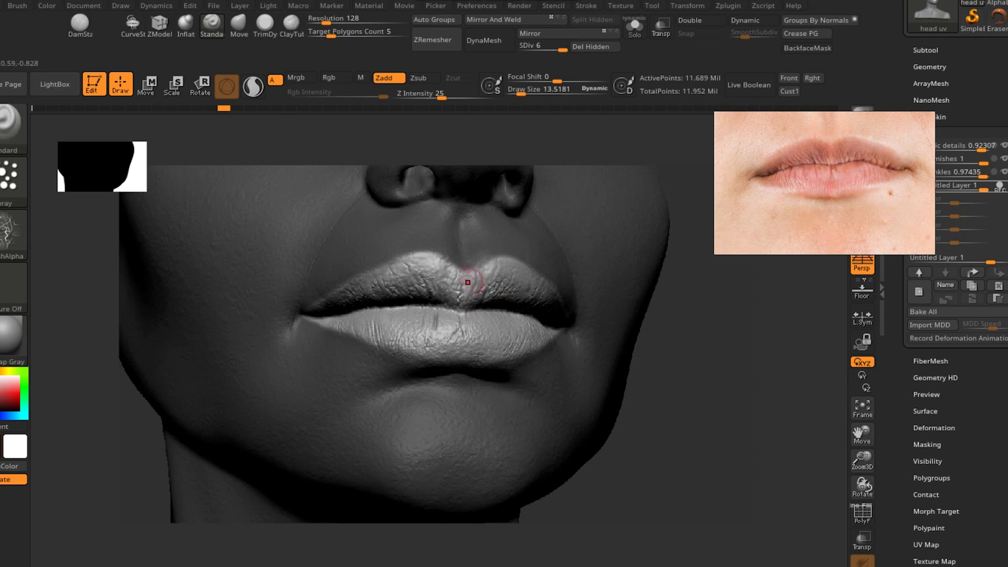
mouse_move(231, 111)
left_click(237, 108)
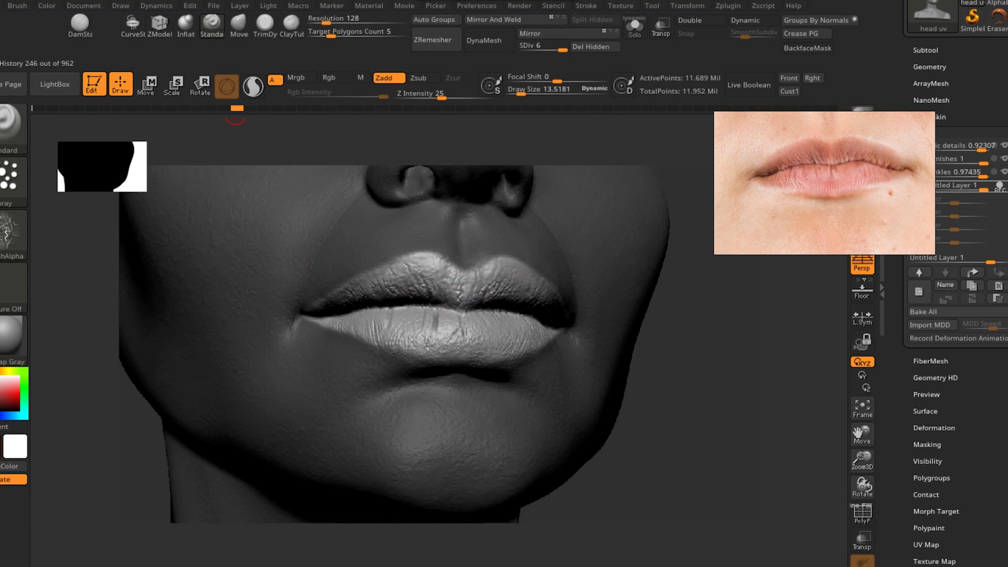
left_click_drag(237, 109, 263, 109)
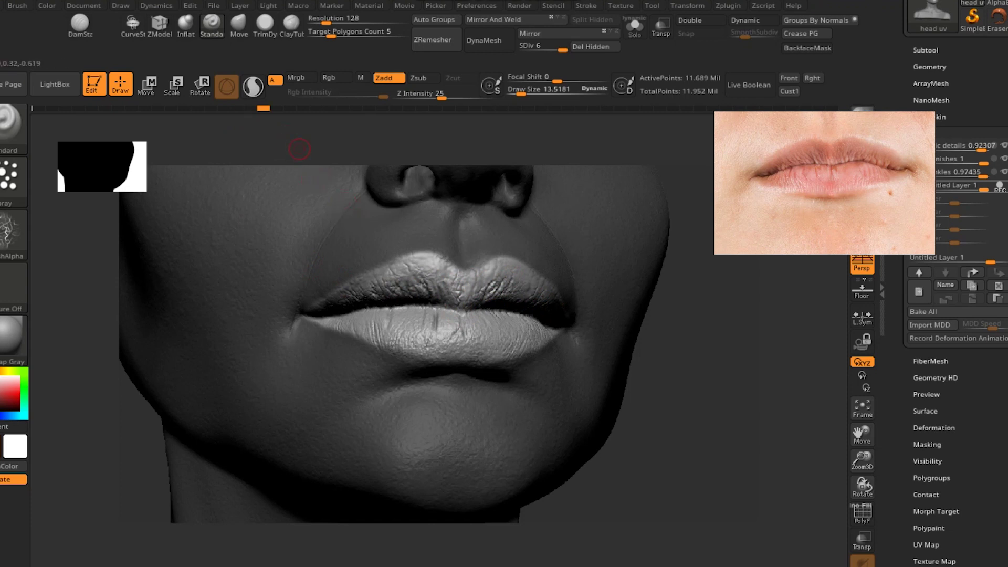
mouse_move(273, 111)
left_click_drag(273, 112, 290, 110)
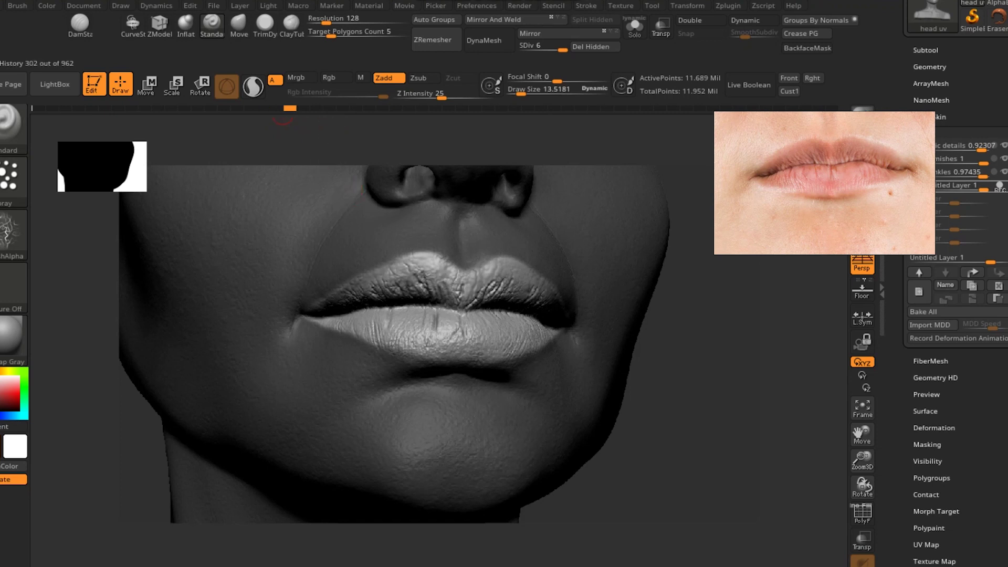
mouse_move(284, 118)
left_click_drag(283, 109, 304, 108)
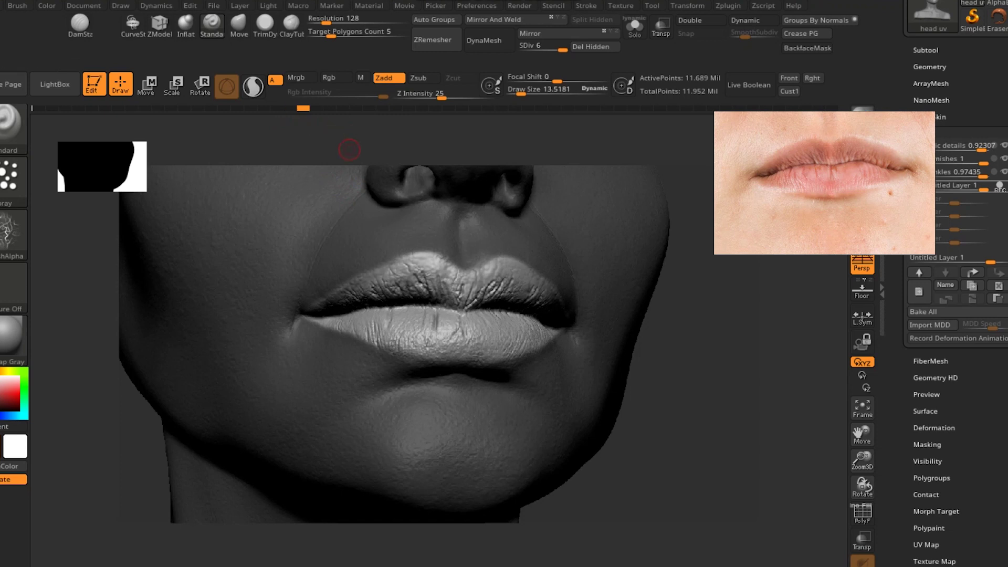
mouse_move(315, 120)
left_click(316, 108)
left_click_drag(819, 400, 756, 403)
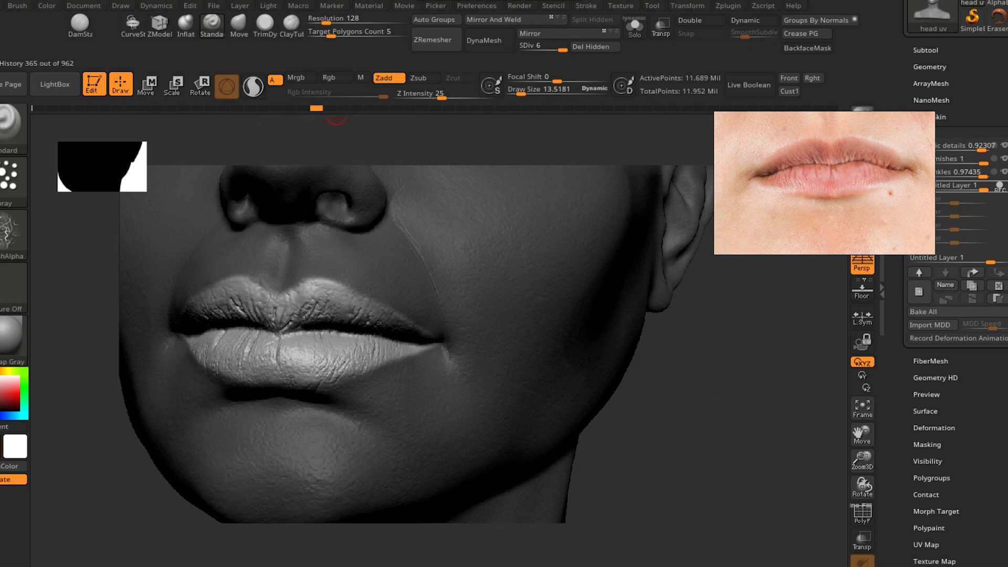
left_click(333, 108)
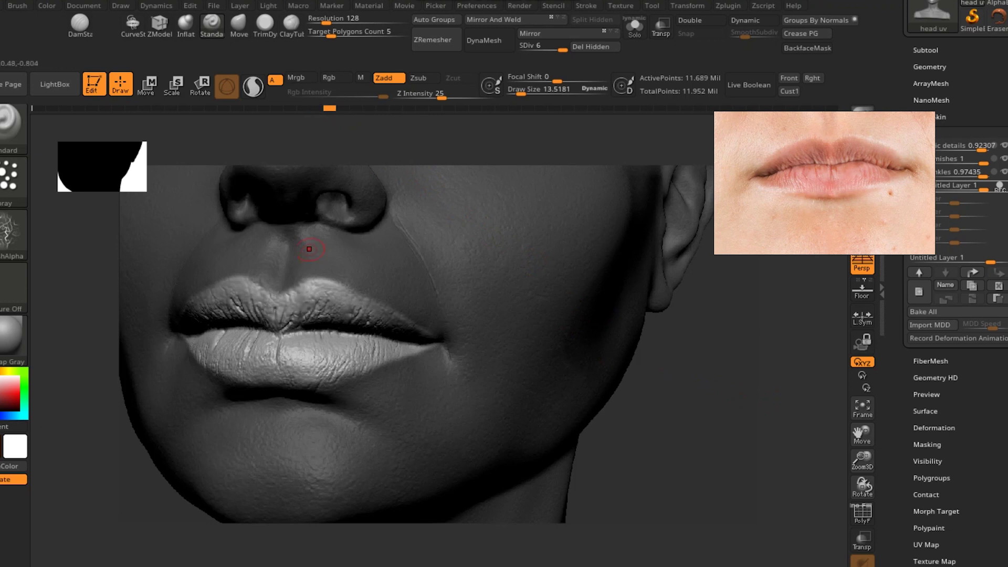
Return to the Dam Standard brush, stepping the undo history forward through more lip creases, and move the lip reference off the layer list
left_click(80, 25)
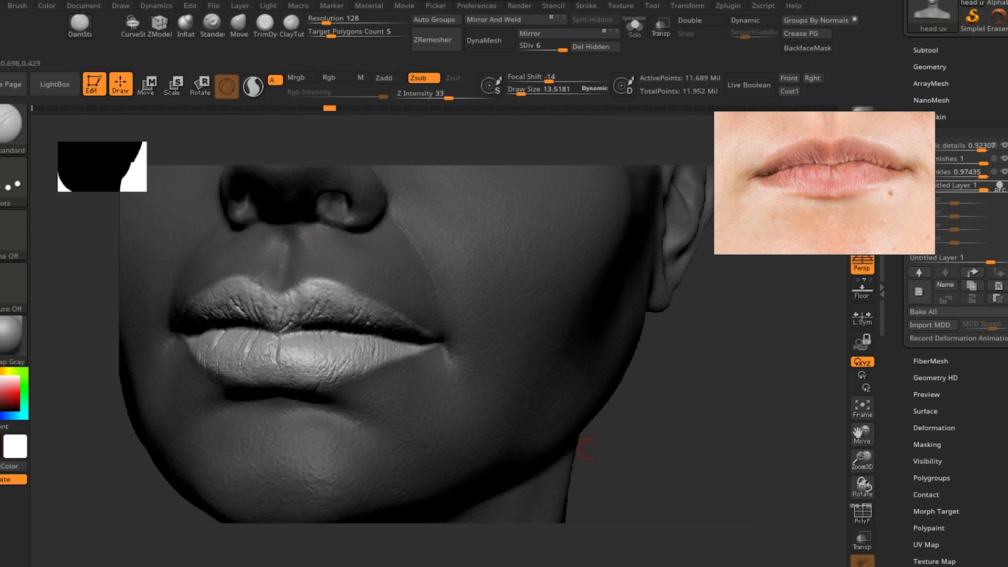
left_click_drag(579, 445, 698, 445)
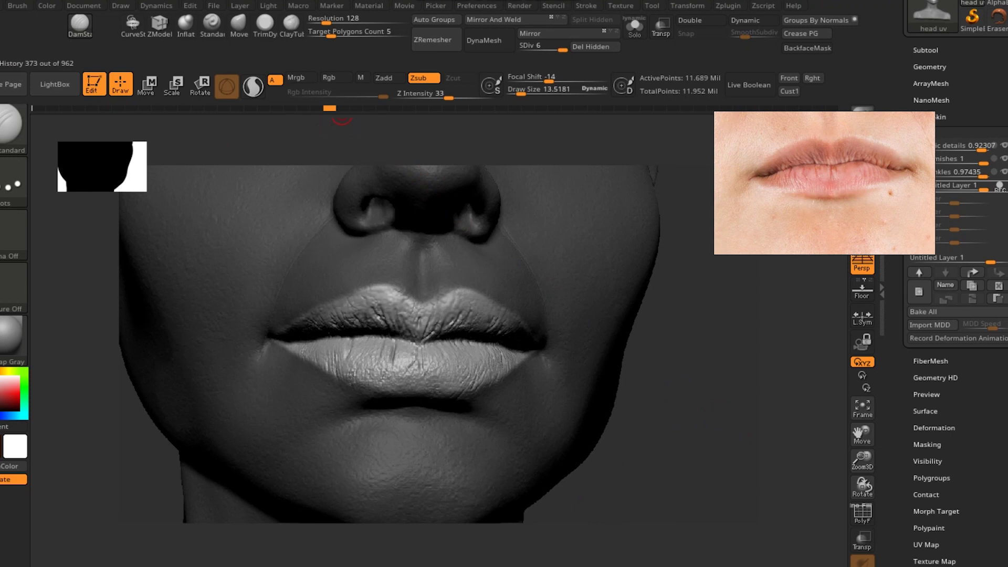
left_click(342, 108)
mouse_move(366, 108)
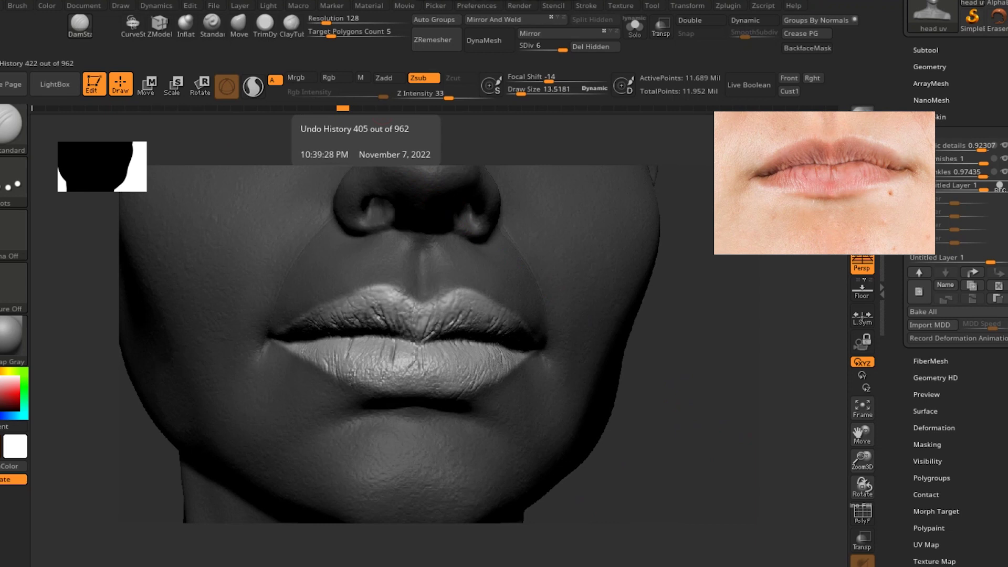
left_click(369, 108)
right_click_drag(761, 205, 674, 196)
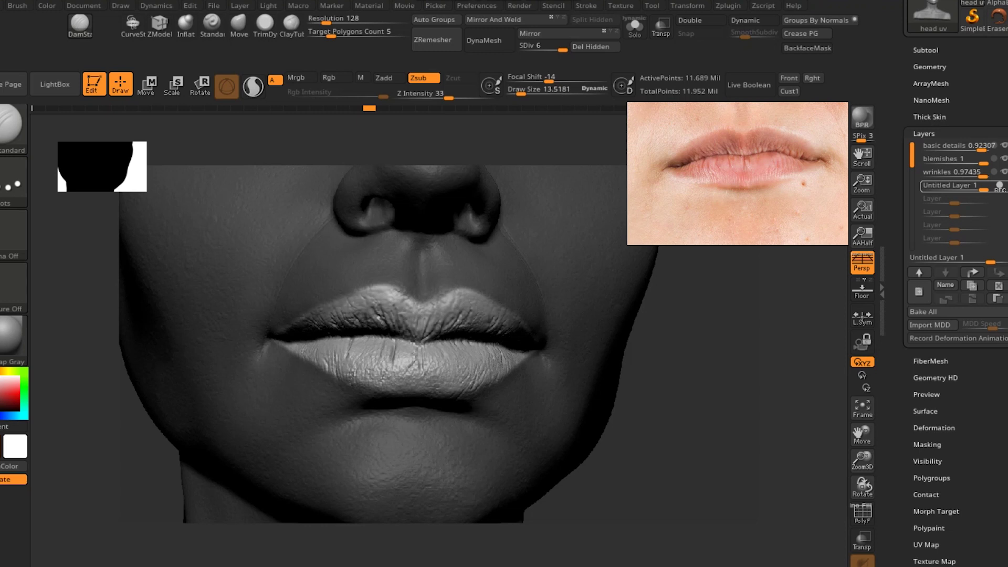
Step the undo history forward through further lip creases, checking the masked mouth from an angle and from the front
key("ctrl+z")
left_click_drag(369, 108, 348, 108)
left_click_drag(691, 411, 669, 382)
key("ctrl+shift+z")
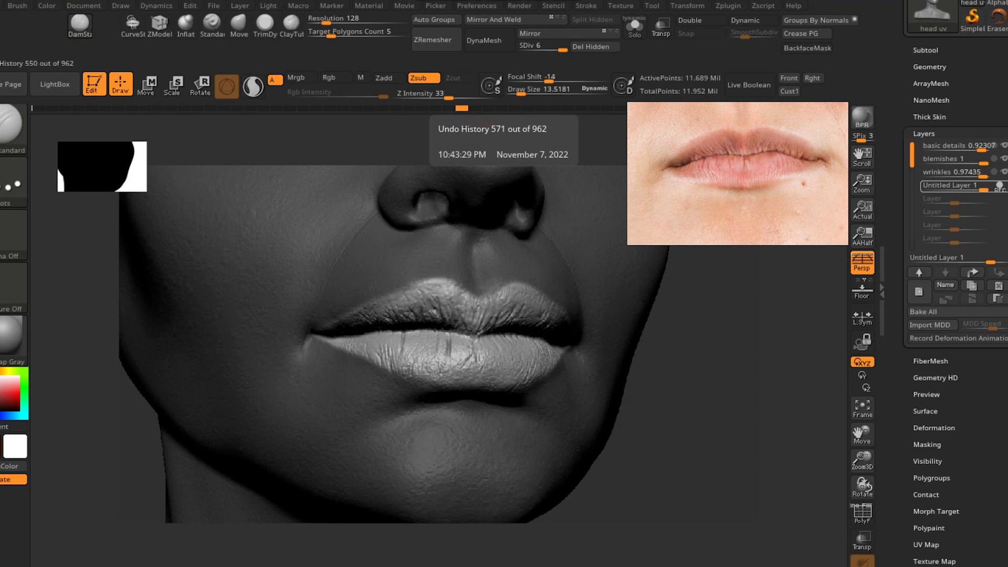
left_click(501, 108)
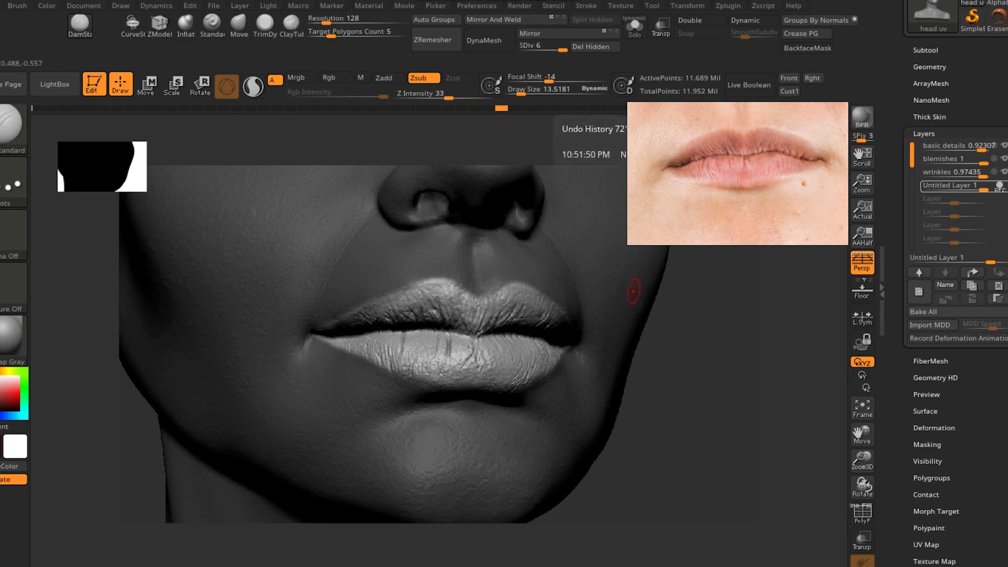
left_click_drag(756, 410, 733, 399)
left_click_drag(727, 340, 731, 360, "shift")
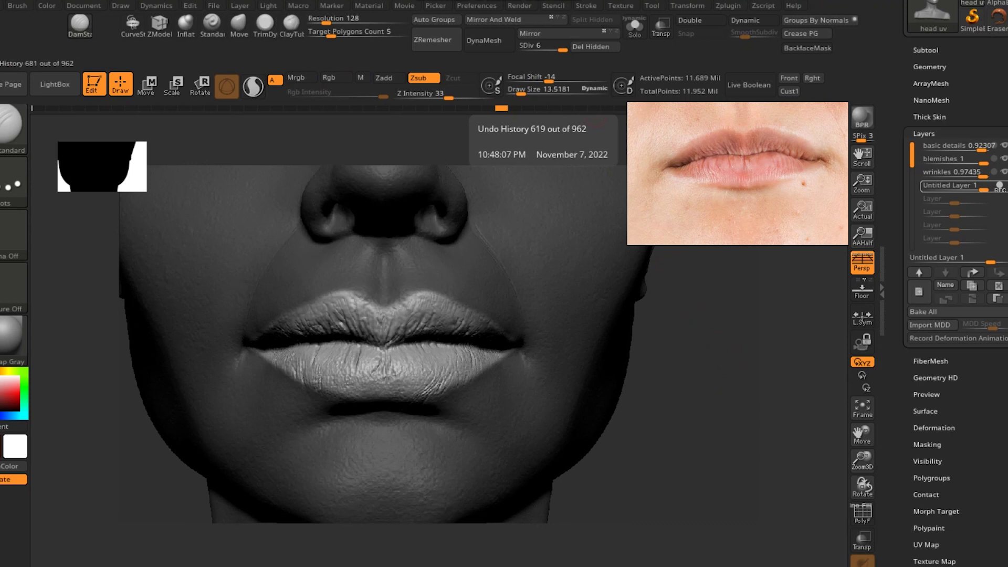
Step the undo history forward past the clearing of the mask around the lips, checking the creases from a three-quarter view
left_click(540, 108)
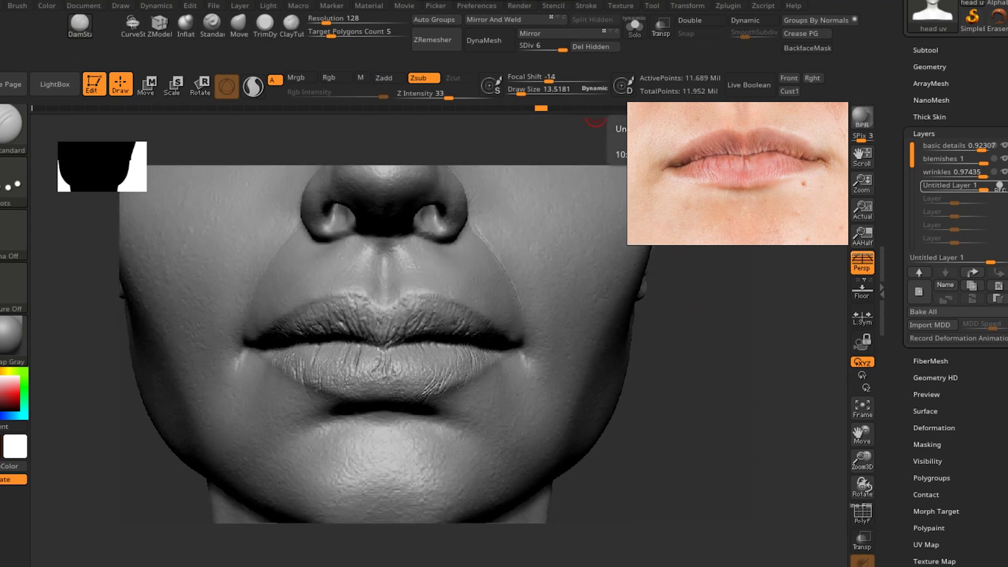
left_click_drag(722, 407, 773, 419)
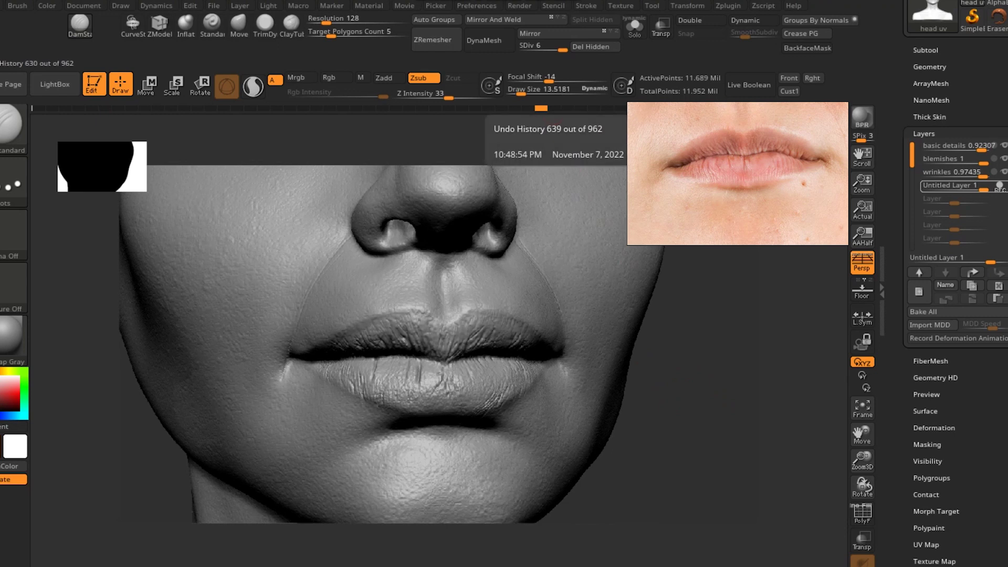
left_click(554, 108)
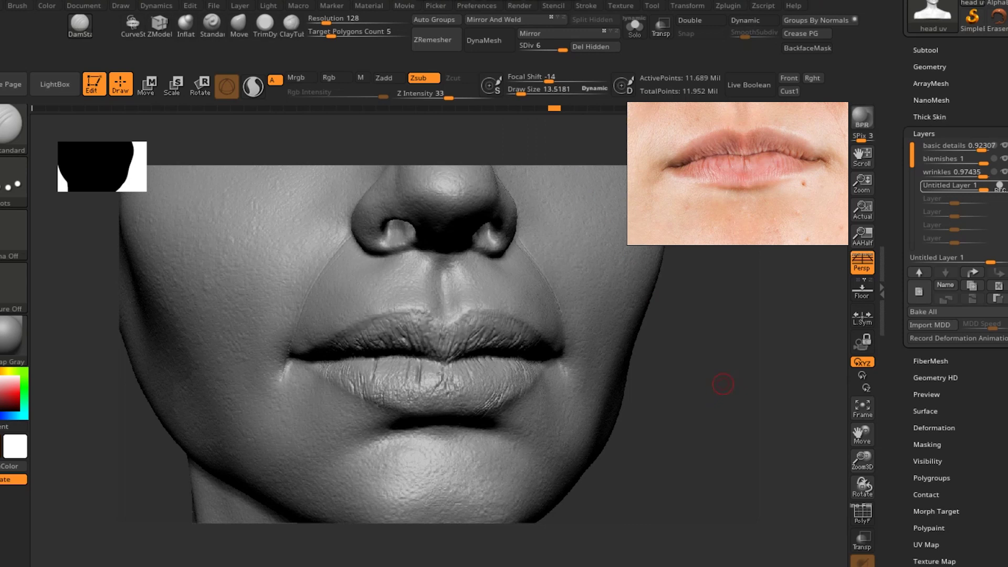
mouse_move(718, 344)
left_mouse_down()
mouse_move(700, 362)
mouse_move(686, 318)
left_mouse_up()
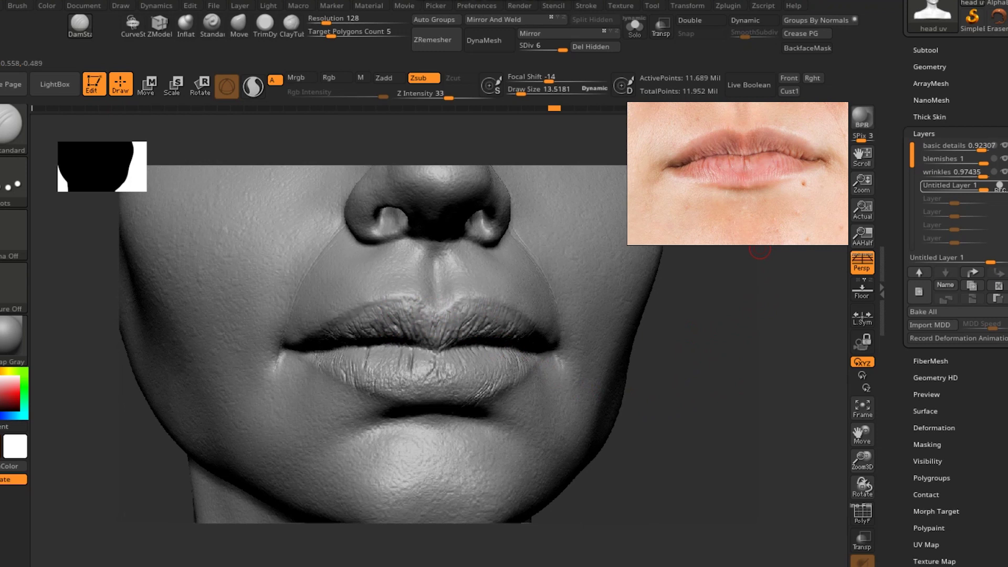
Enlarge the lip reference photo and frame the corner of the mouth in it
key("ctrl")
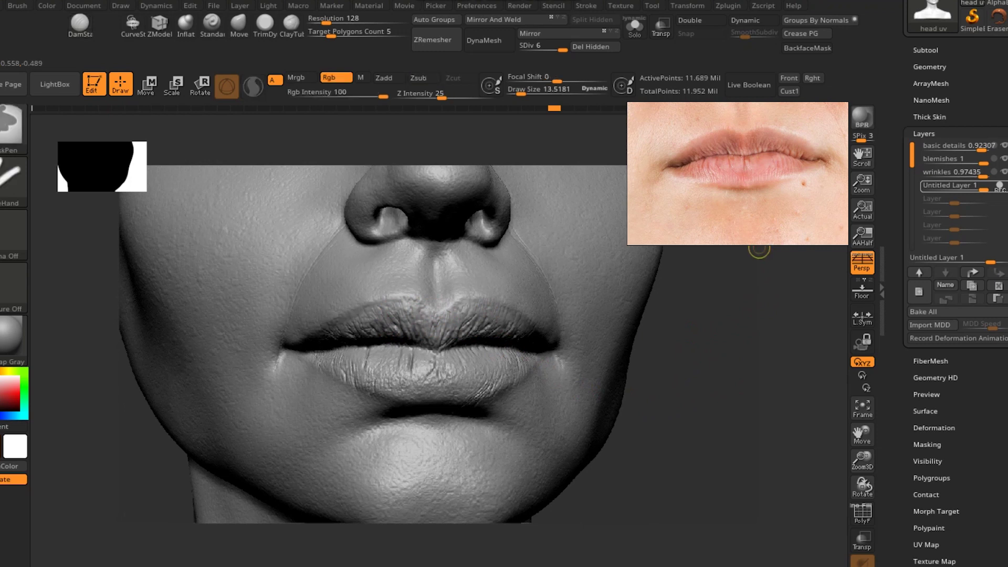
key("ctrl")
left_click_drag(678, 186, 727, 221, "ctrl+alt")
left_click_drag(711, 186, 837, 233, "ctrl+alt")
left_click_drag(746, 156, 817, 212, "ctrl+alt")
left_click_drag(792, 128, 740, 198)
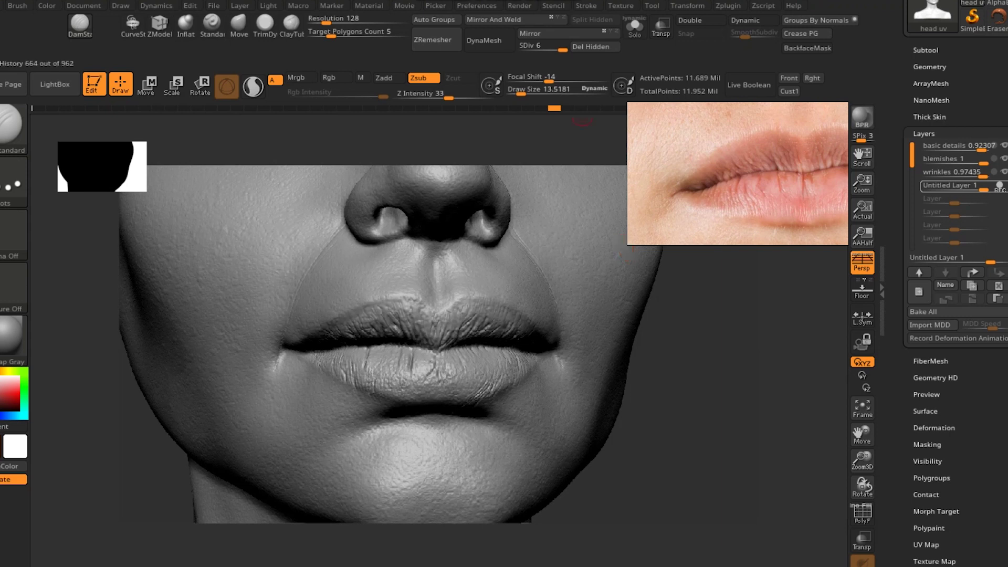
Step the undo history forward through the finer lip creases, moving the lip reference away from the history bar
left_click(580, 109)
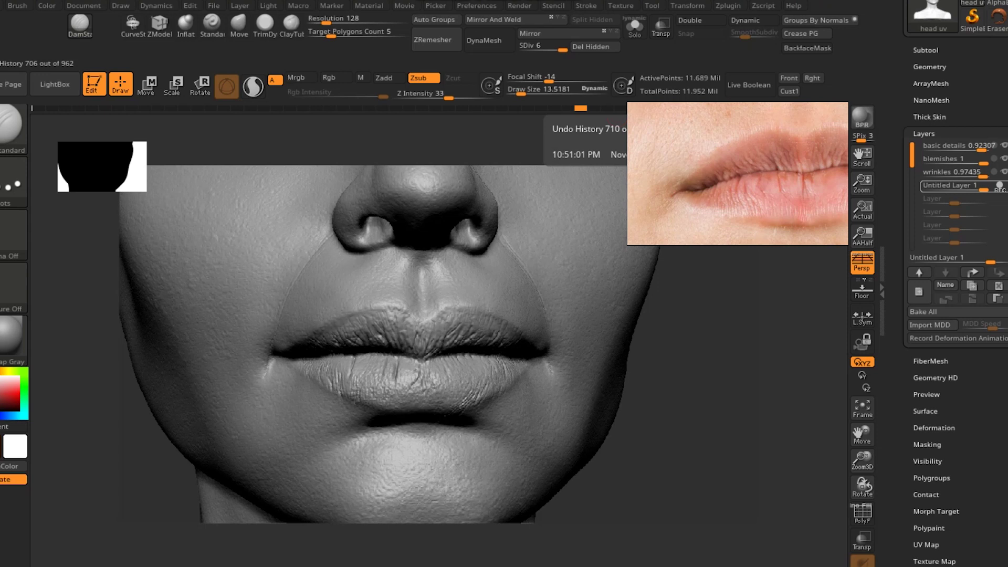
right_click_drag(640, 150, 668, 167)
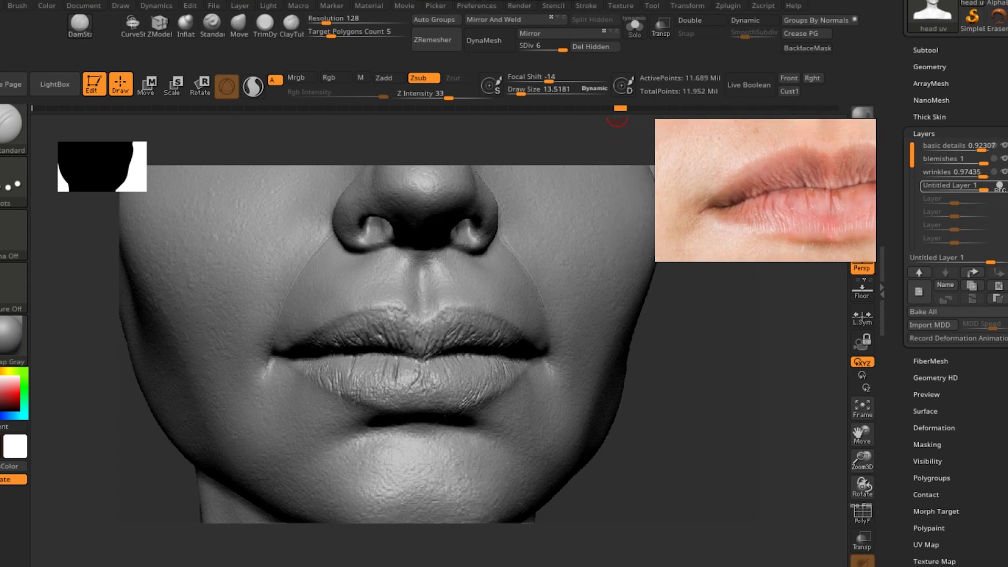
mouse_move(706, 378)
left_mouse_down()
mouse_move(699, 374)
mouse_move(717, 357)
left_mouse_up()
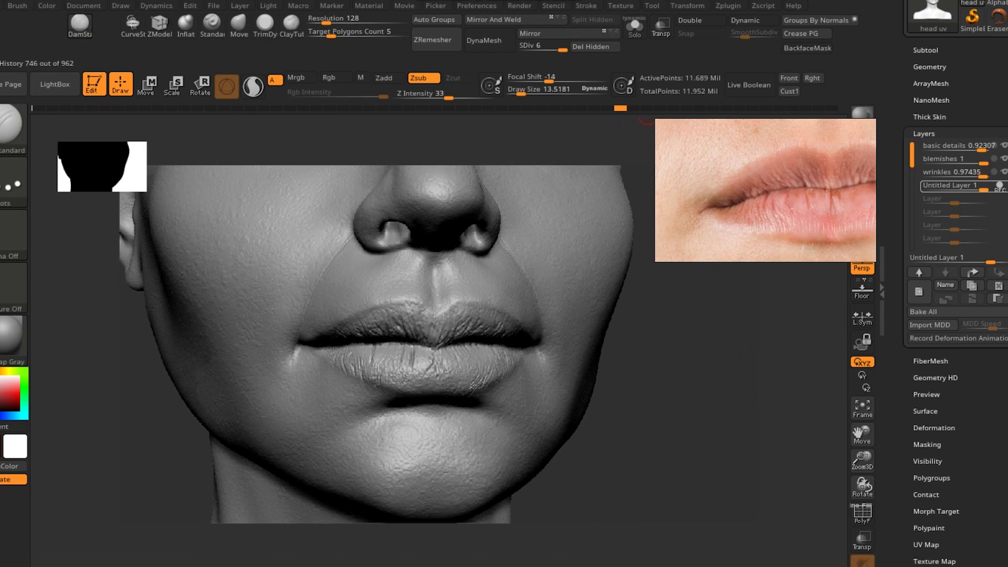
left_click(647, 108)
left_click_drag(659, 346, 735, 394)
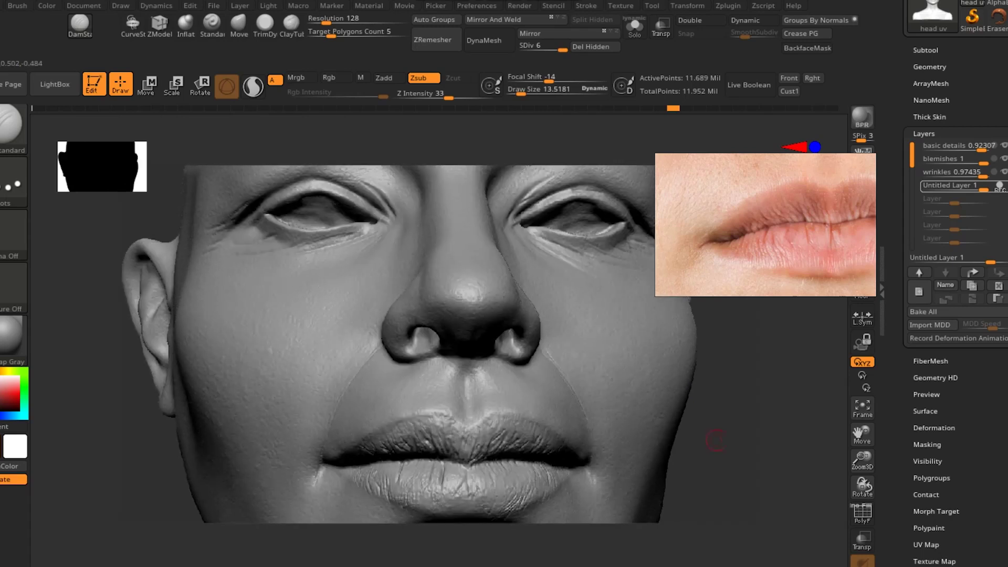
Advance the undo history to the latest state, with the layer named mouth, and inspect the finished lips from several angles
left_click_drag(747, 468, 737, 385, "alt")
left_click(739, 108)
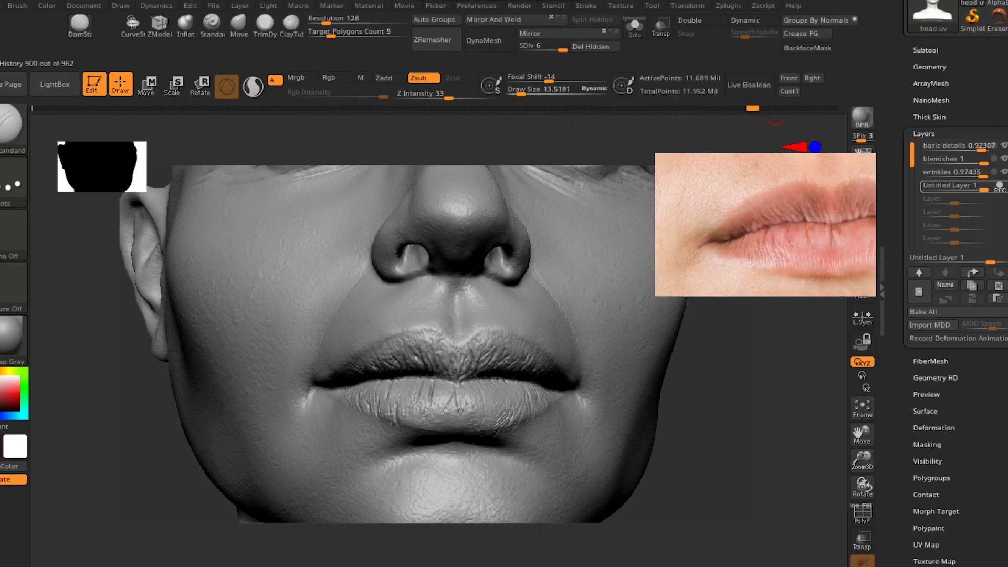
left_click(831, 108)
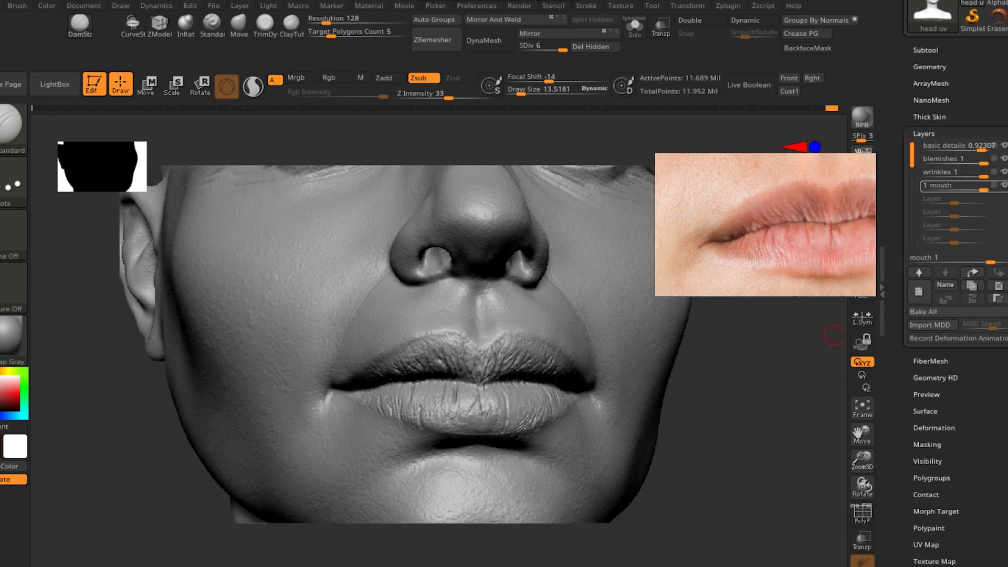
mouse_move(778, 379)
left_mouse_down()
mouse_move(738, 443)
mouse_move(723, 337)
left_mouse_up()
mouse_move(646, 447)
left_mouse_down()
mouse_move(695, 441)
mouse_move(630, 439)
left_mouse_up()
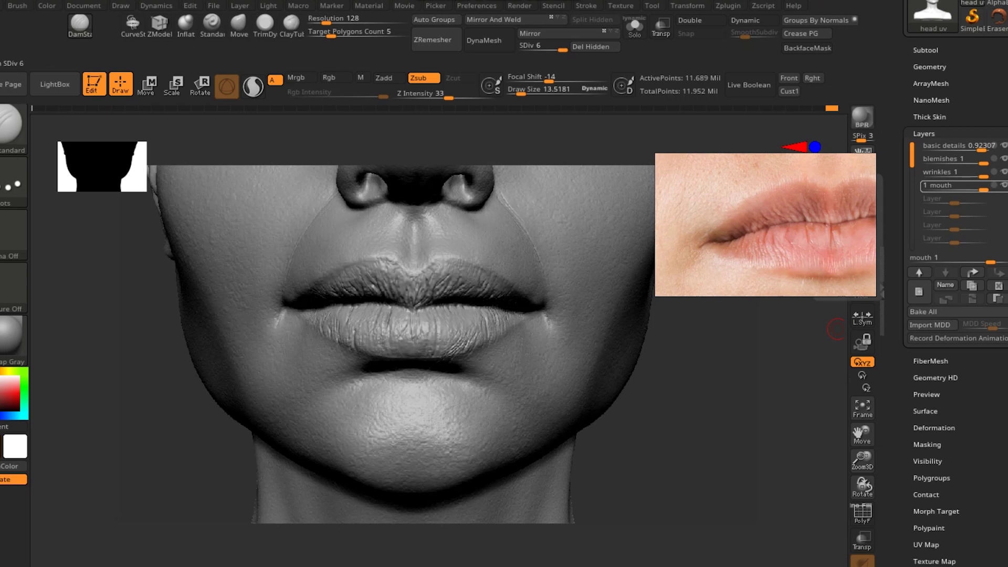
Move the lip reference down and compare the sculpt with the mouth layer hidden and shown
right_click_drag(819, 224, 812, 341)
left_click(1003, 185)
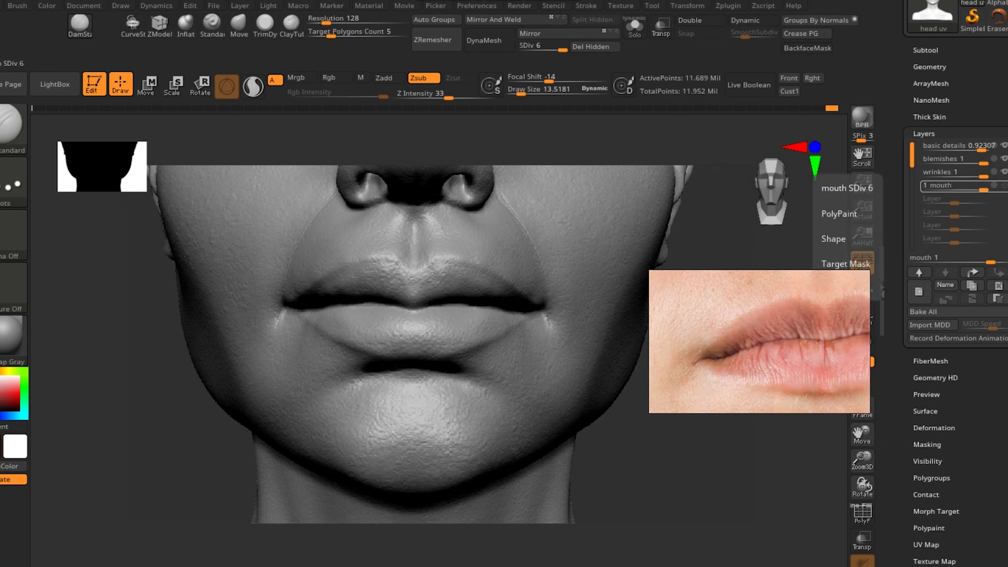
left_click(1004, 185)
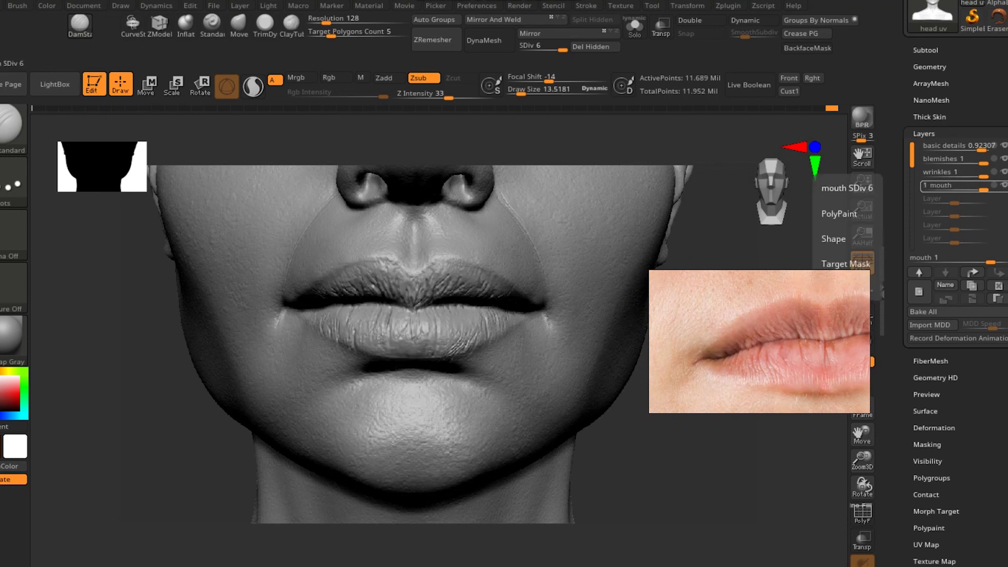
left_click(1004, 184)
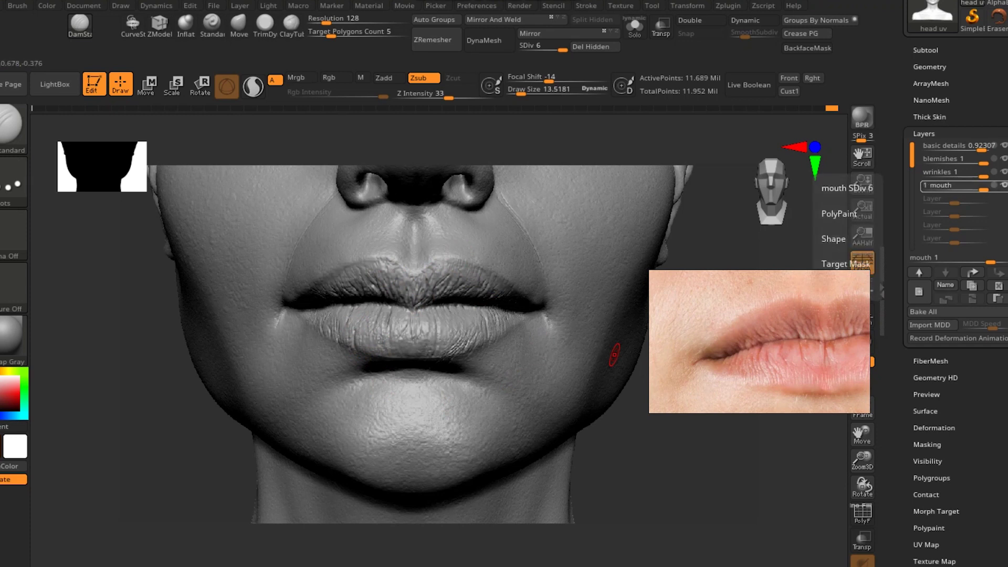
left_click_drag(983, 189, 975, 189)
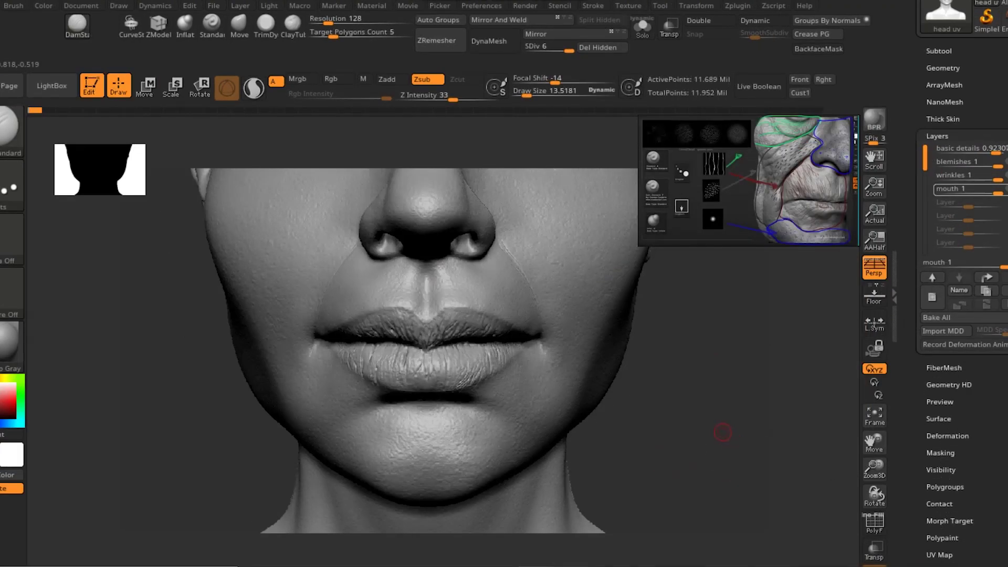
Examine the alphas and the marked cheek and nose zones in the skin detailing reference sheet
left_click_drag(722, 432, 749, 428)
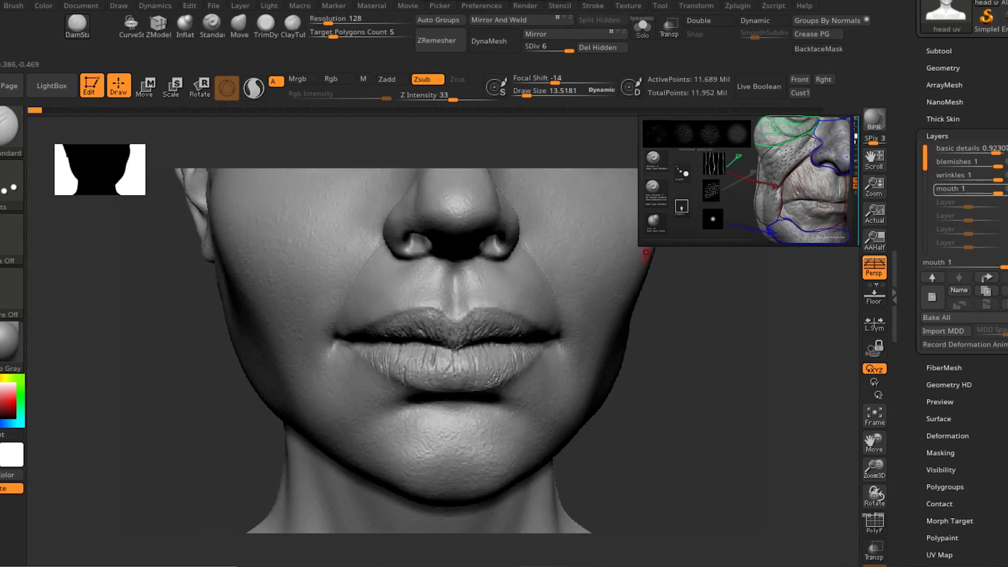
mouse_move(639, 248)
left_mouse_down()
mouse_move(619, 272)
mouse_move(638, 247)
left_mouse_up()
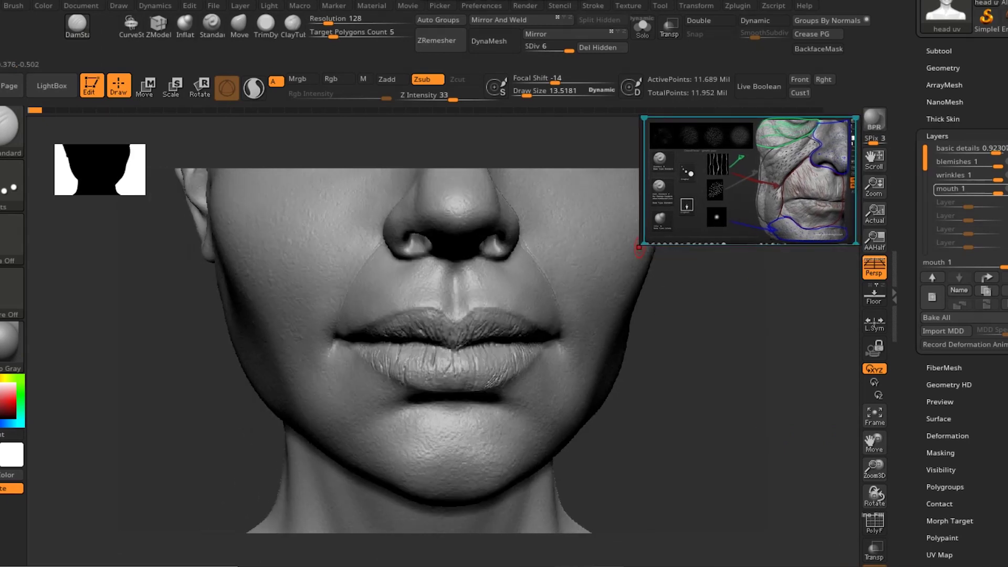
scroll(749, 179, "up", 1)
scroll(749, 180, "down", 1)
scroll(750, 179, "up", 1)
middle_click_drag(750, 180, 762, 191)
left_click_drag(639, 248, 639, 248)
left_click_drag(734, 195, 795, 231, "ctrl")
middle_click_drag(816, 152, 775, 210)
scroll(844, 154, "down", 3, "ctrl")
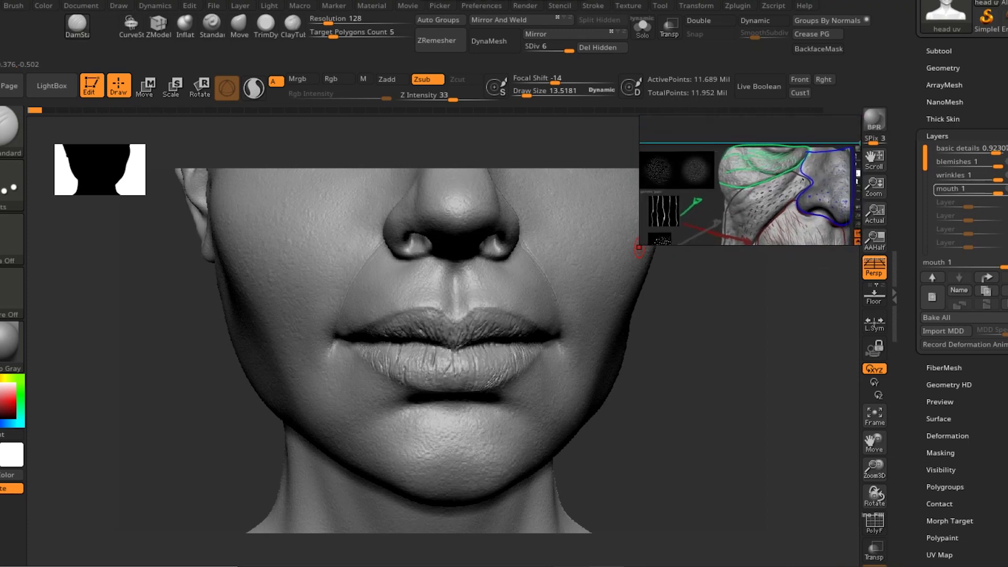
scroll(810, 153, "down", 2, "ctrl")
scroll(809, 153, "up", 3, "ctrl")
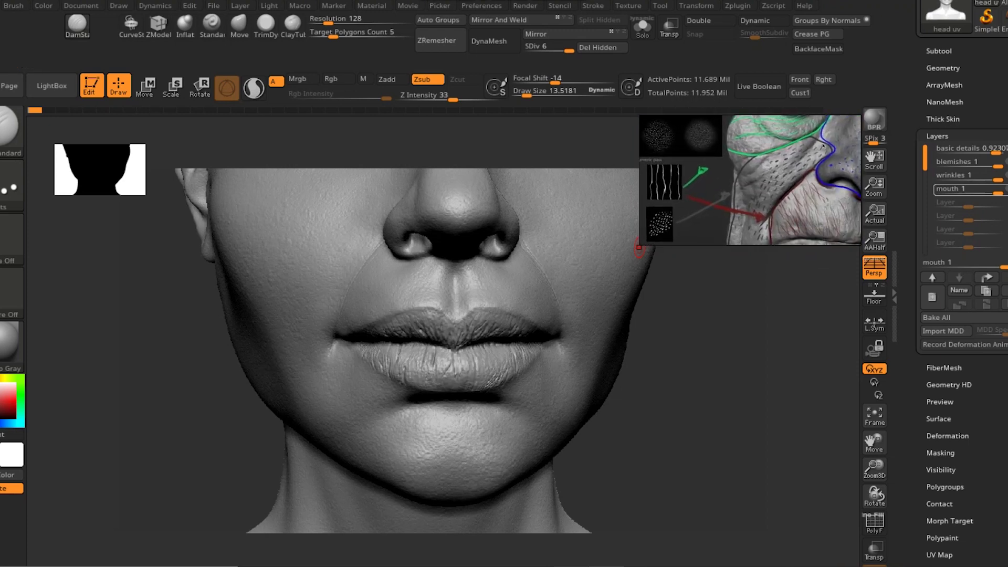
middle_click_drag(823, 155, 809, 156)
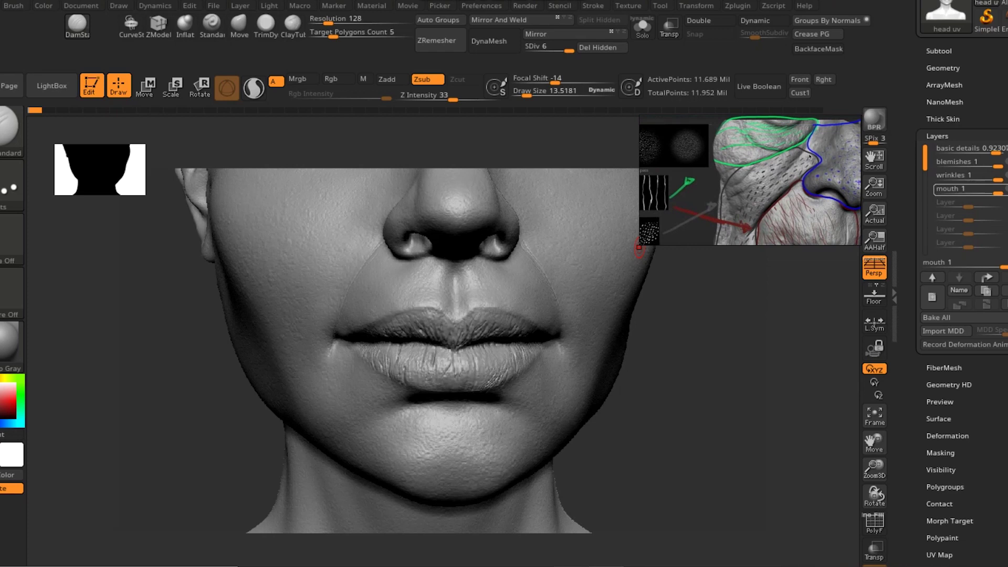
Examine the marked mouth wrinkle zone in the reference sheet and bring the whole sheet back into frame
scroll(810, 156, "down", 3, "ctrl")
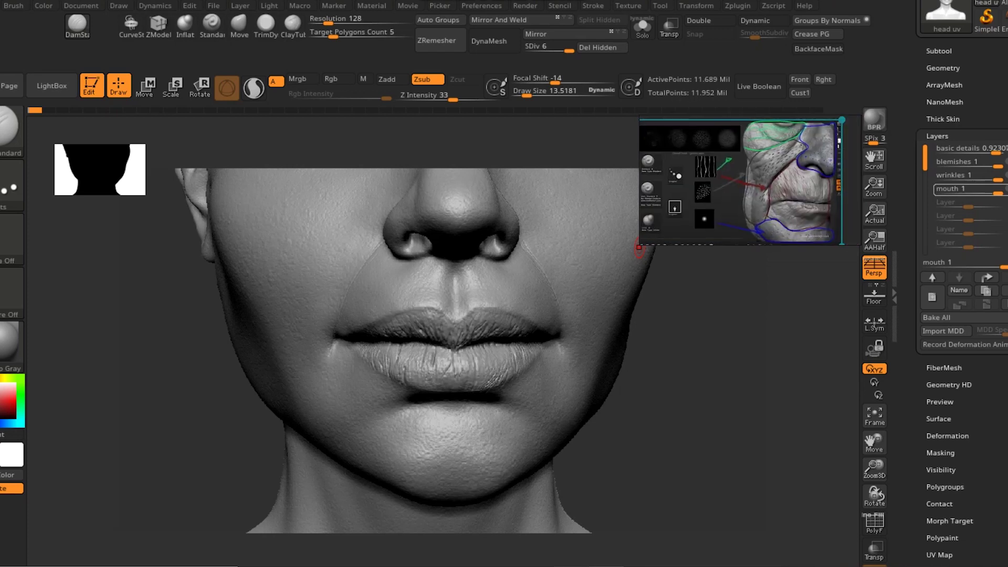
scroll(787, 215, "up", 4, "ctrl")
middle_click_drag(859, 116, 758, 72)
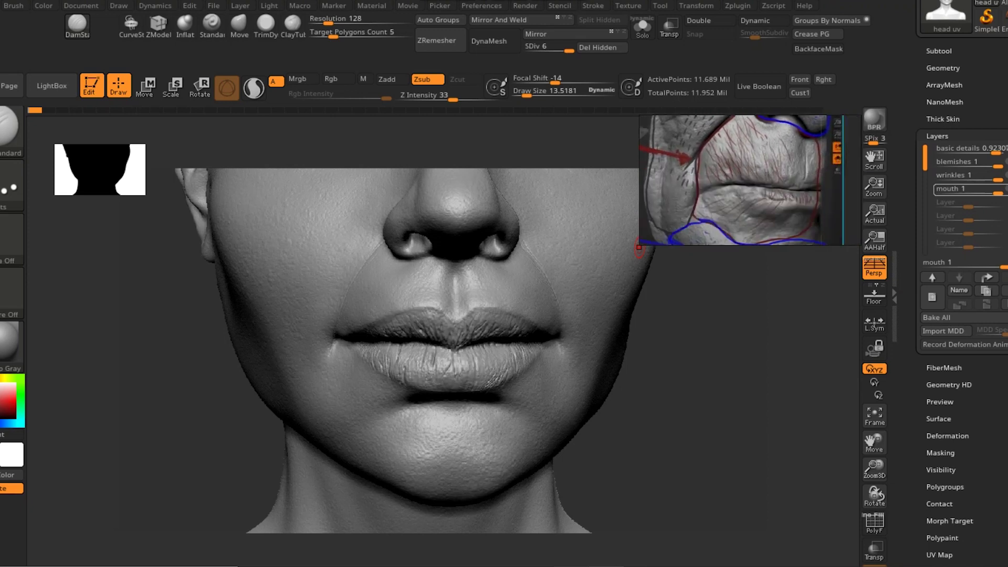
middle_click_drag(652, 146, 772, 191)
left_click_drag(772, 205, 669, 191, "ctrl+alt")
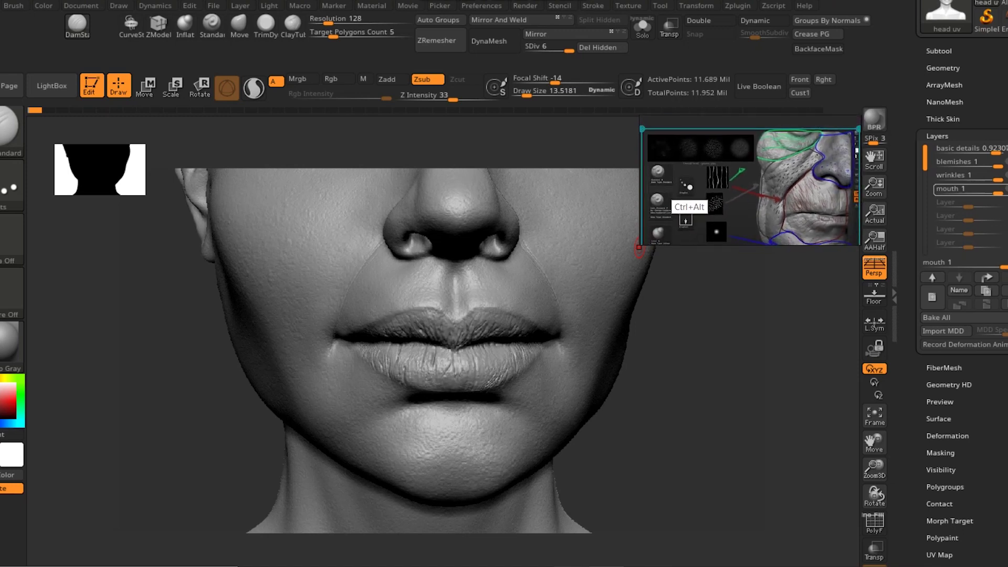
middle_click_drag(710, 205, 710, 189)
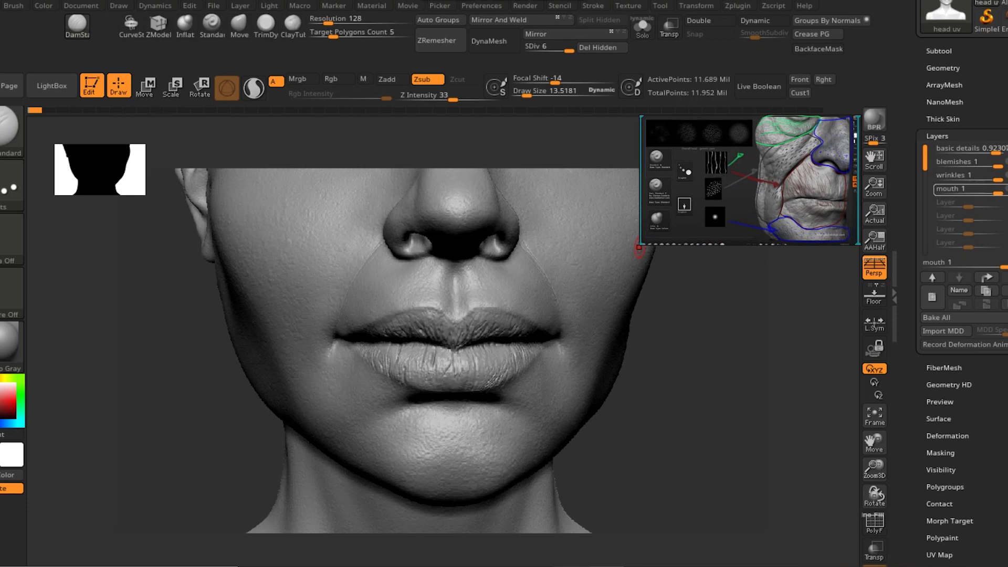
Step the undo history to the wrinkles layer, checking the whole face from the front and in three-quarter view
mouse_move(639, 246)
left_mouse_down()
mouse_move(724, 400)
mouse_move(724, 326)
left_mouse_up()
left_click_drag(738, 271, 754, 419, "alt")
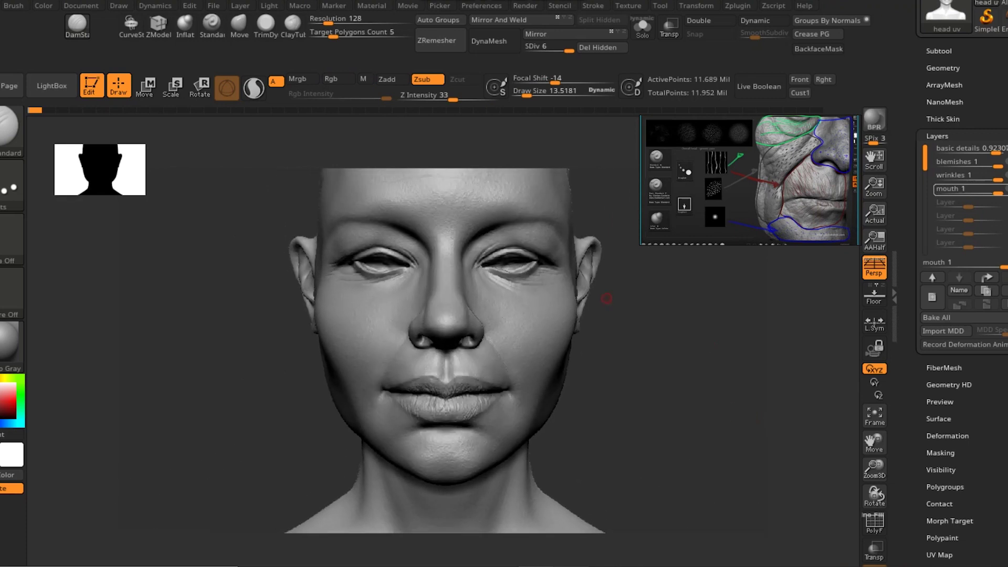
mouse_move(35, 111)
key("ctrl+z")
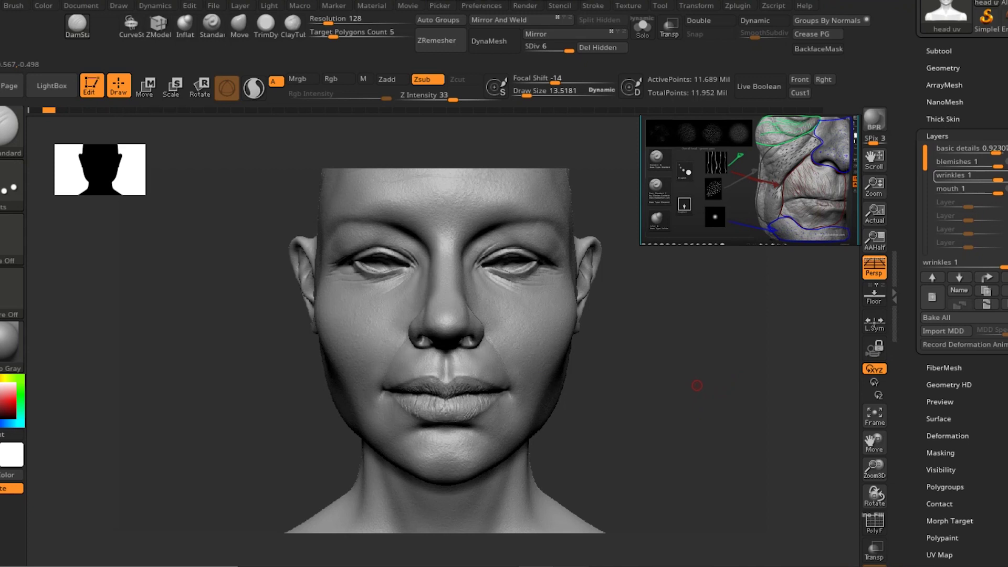
mouse_move(90, 121)
left_click_drag(653, 335, 687, 368)
left_click_drag(239, 311, 273, 289)
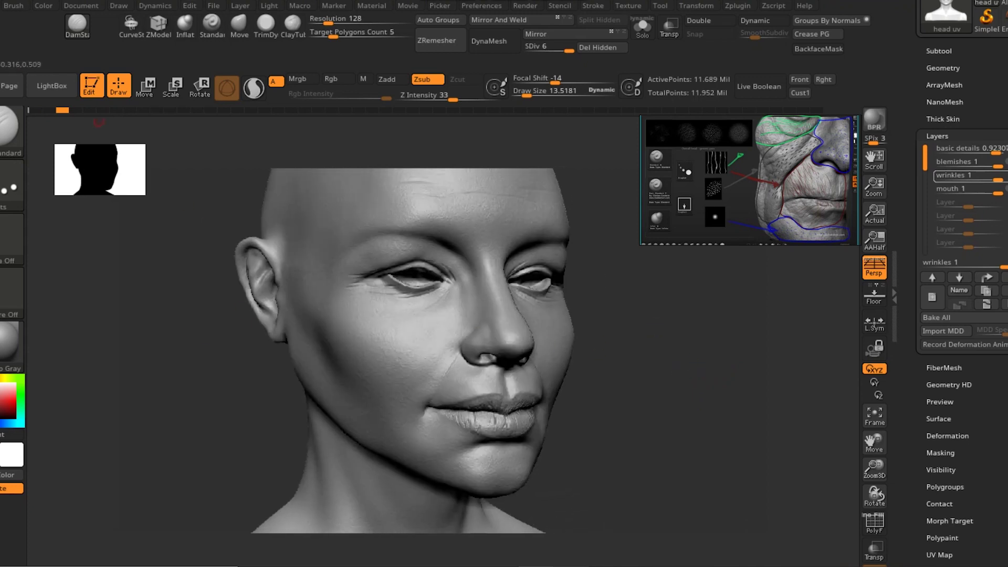
Step the undo history forward to the mask around the eye and upper cheek, with the wrinkles layer at 0.84615
mouse_move(90, 111)
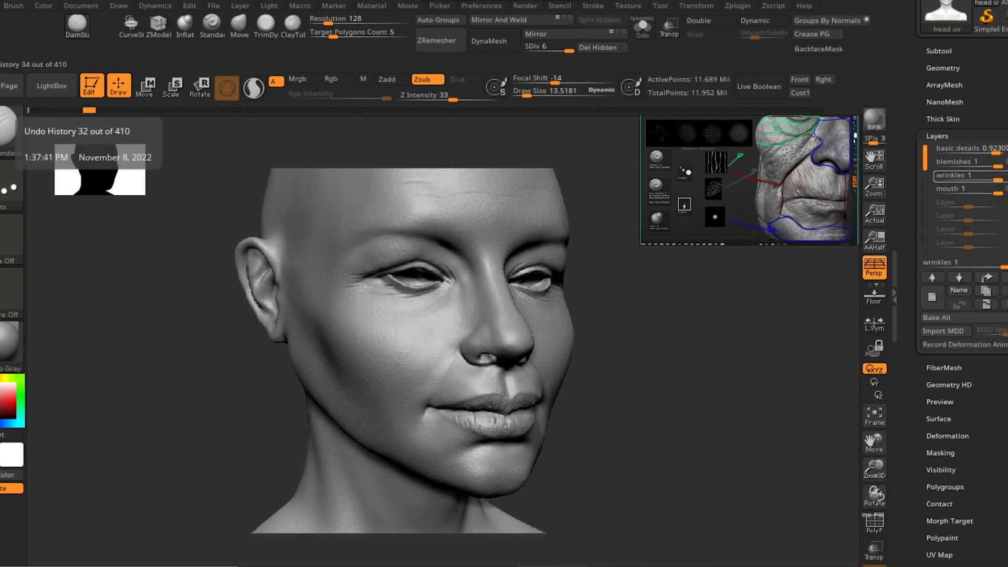
left_click_drag(90, 110, 116, 111)
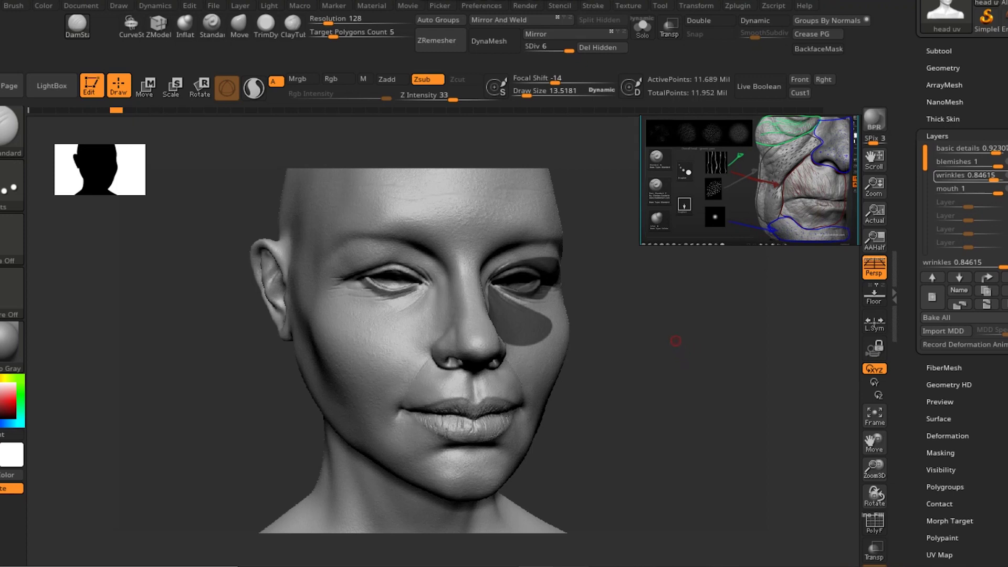
left_click_drag(684, 364, 671, 332)
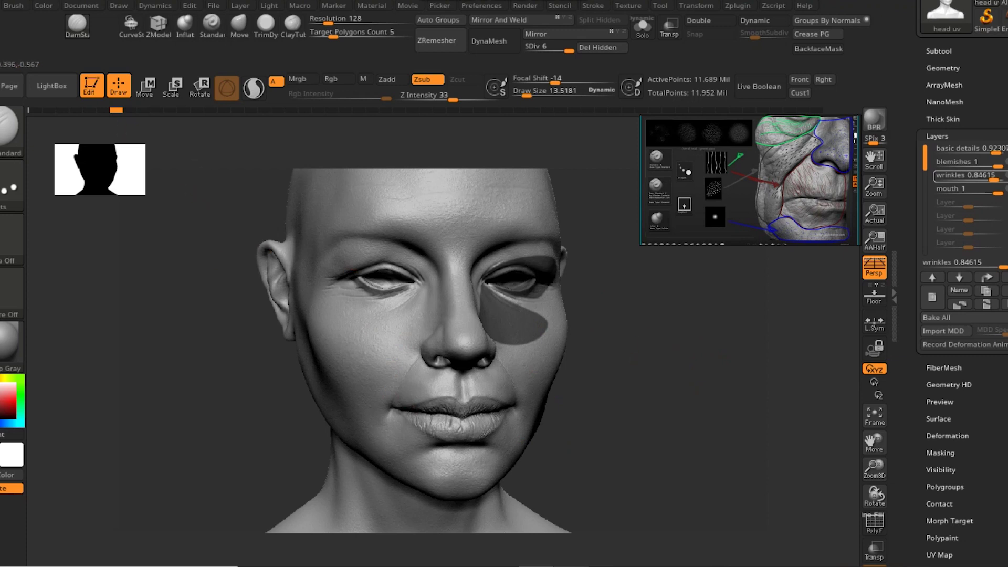
Switch the sculpting brush from DamStandard to Standard, keeping the masked eye and forehead in view
left_click_drag(634, 293, 641, 351, "alt")
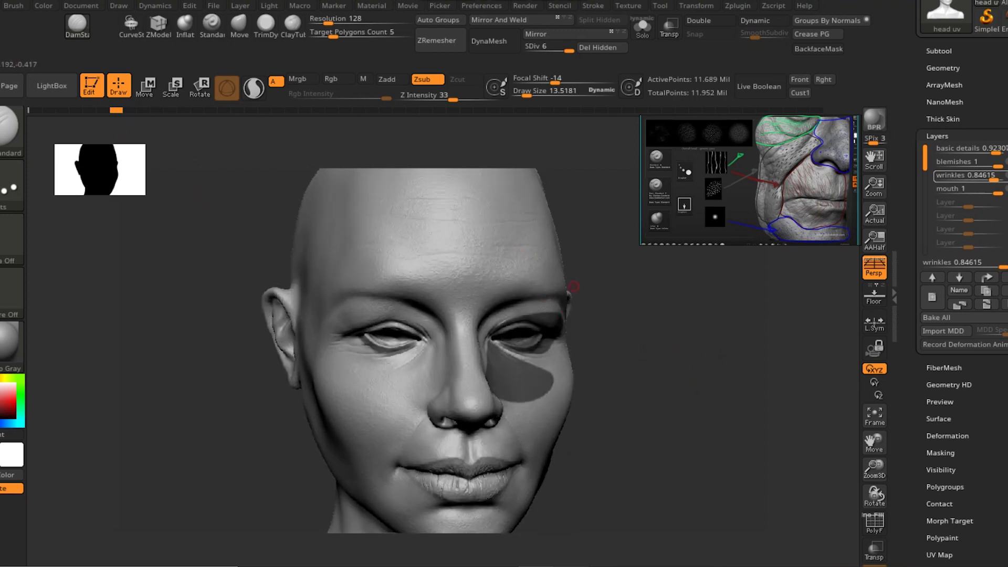
left_click_drag(583, 254, 662, 301, "alt")
left_click_drag(729, 334, 745, 334)
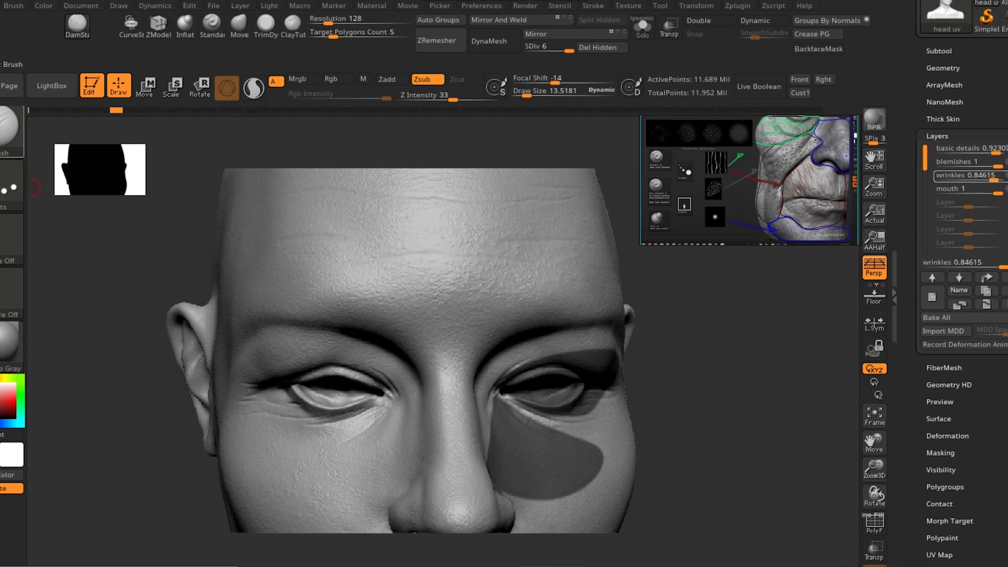
mouse_move(11, 128)
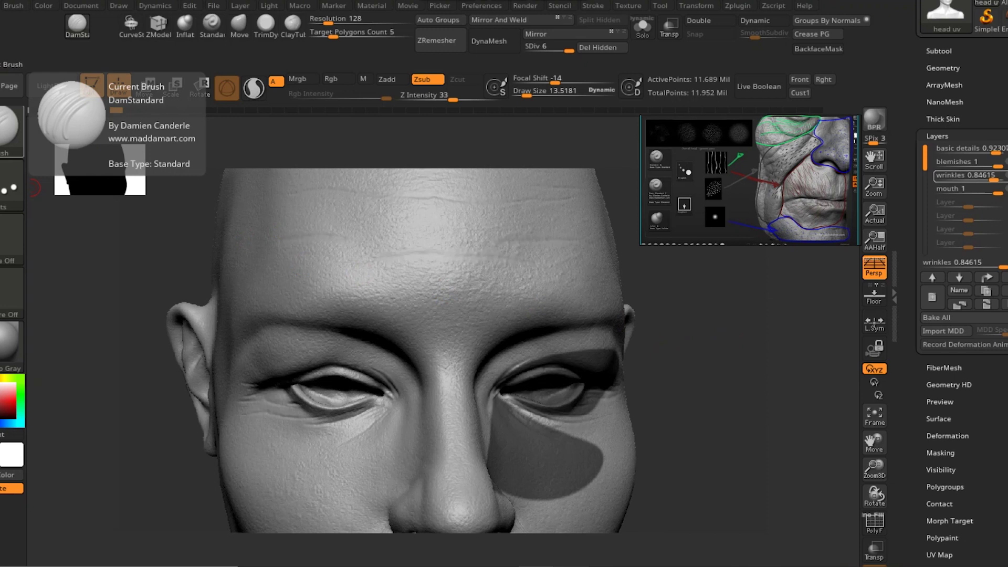
left_click(11, 131)
left_click(142, 130)
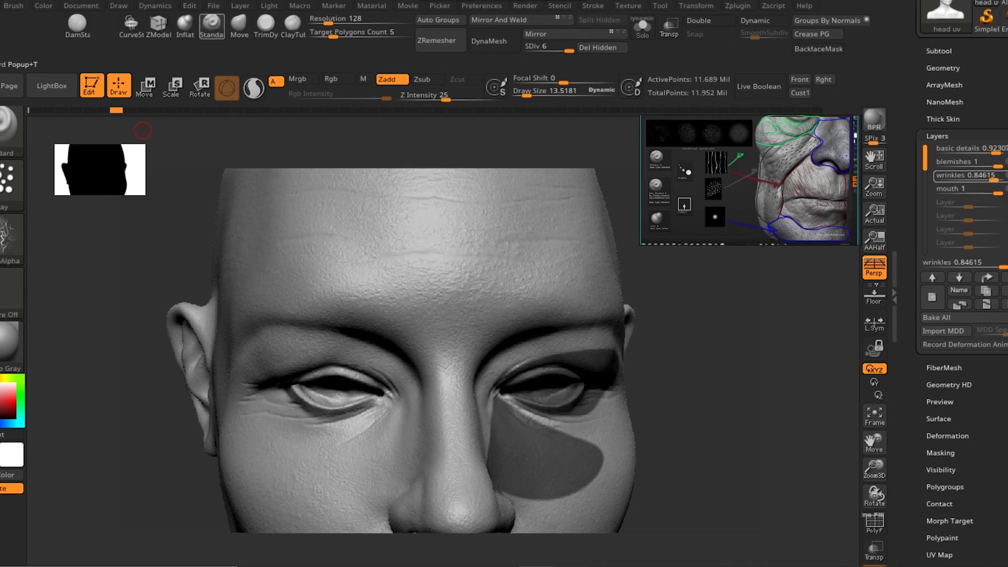
Assign Alpha 60 to the Standard brush and bring the face back to the front view
mouse_move(143, 130)
left_mouse_down()
mouse_move(131, 152)
mouse_move(12, 239)
left_mouse_up()
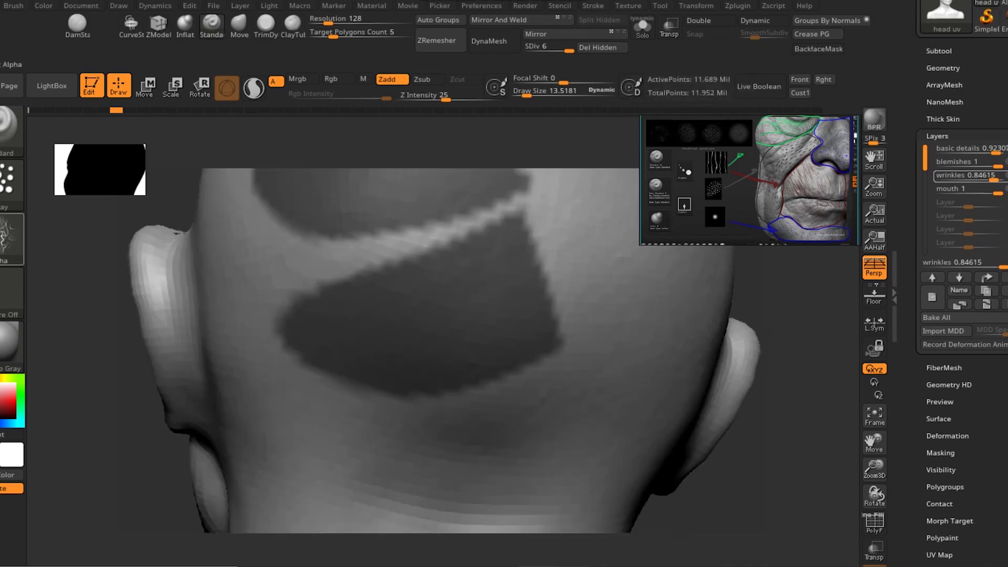
left_click(11, 238)
left_click(70, 439)
left_click_drag(70, 439, 367, 439)
mouse_move(226, 436)
left_mouse_down()
mouse_move(162, 432)
mouse_move(181, 448)
left_mouse_up()
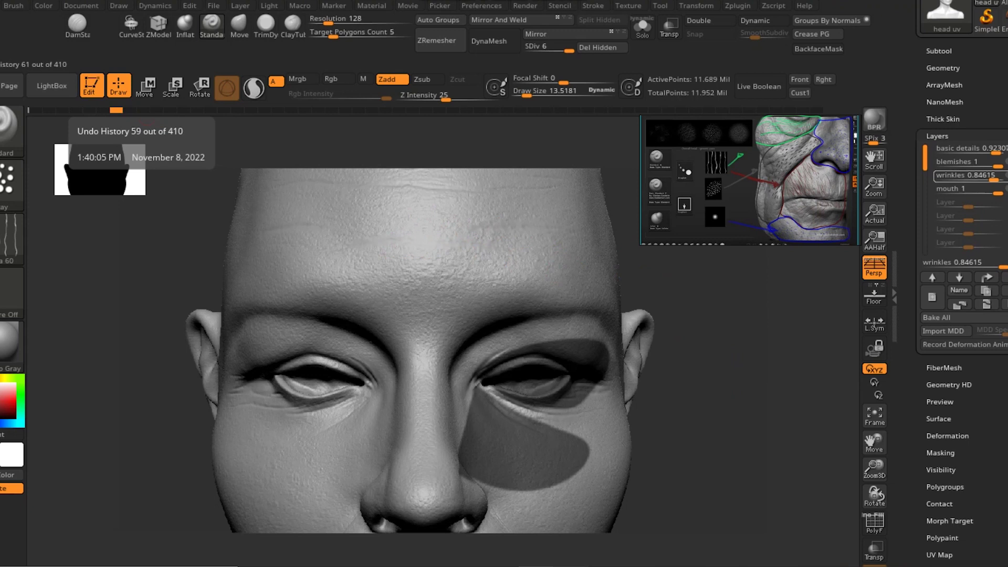
Step the undo history forward past the mask below the outer eye corner to the pores layer, checking the face from the front
left_click(142, 110)
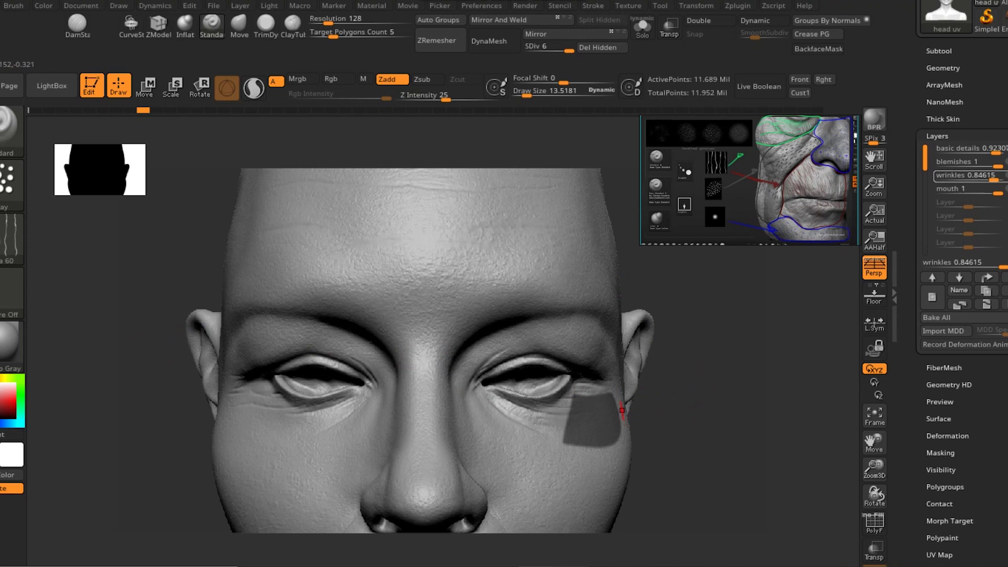
left_click_drag(709, 419, 706, 413)
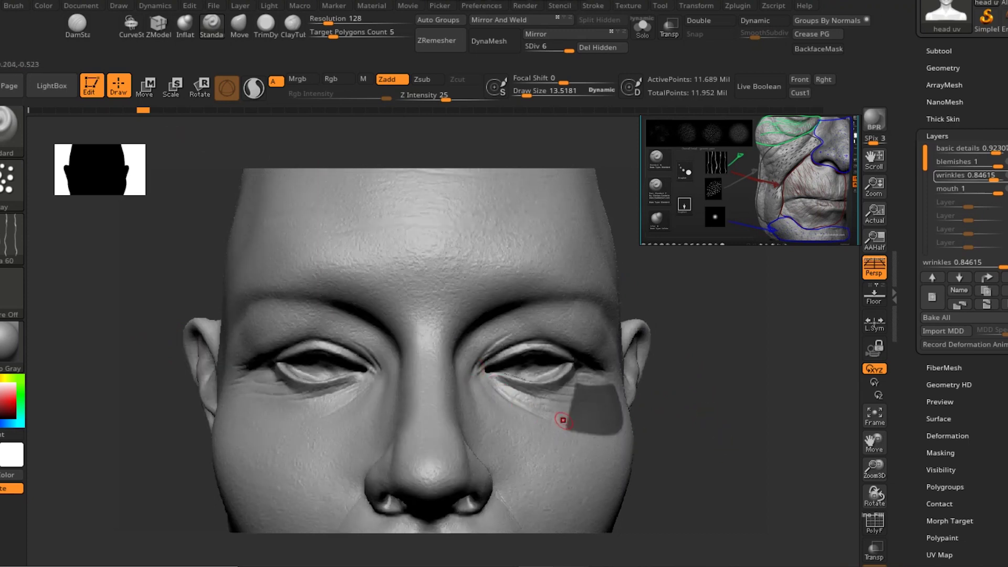
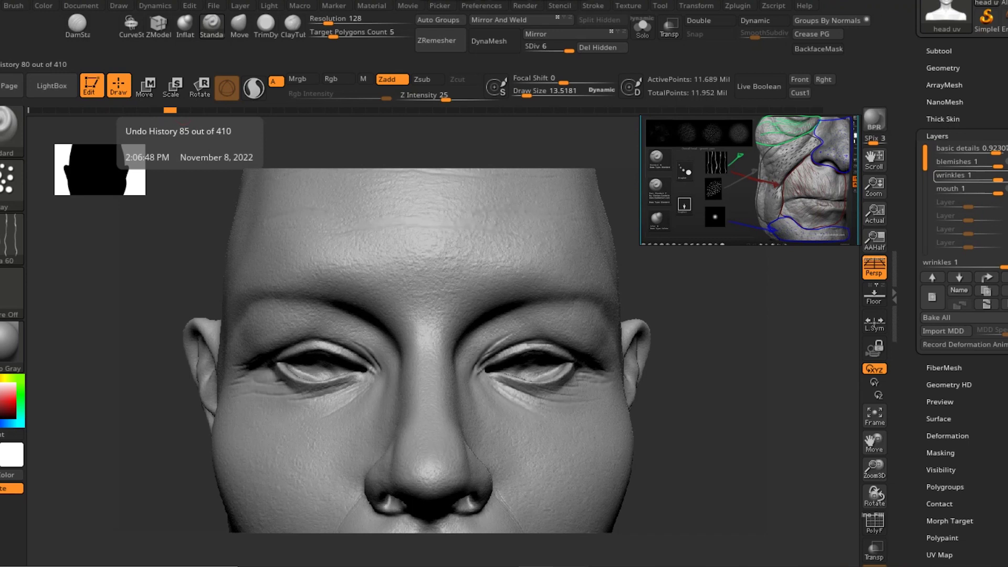
left_click(192, 109)
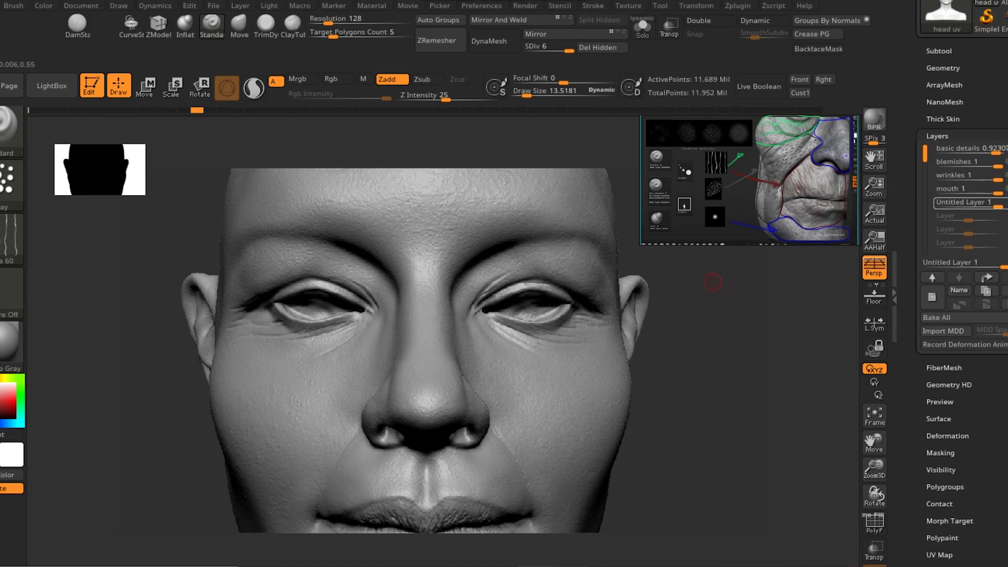
mouse_move(221, 110)
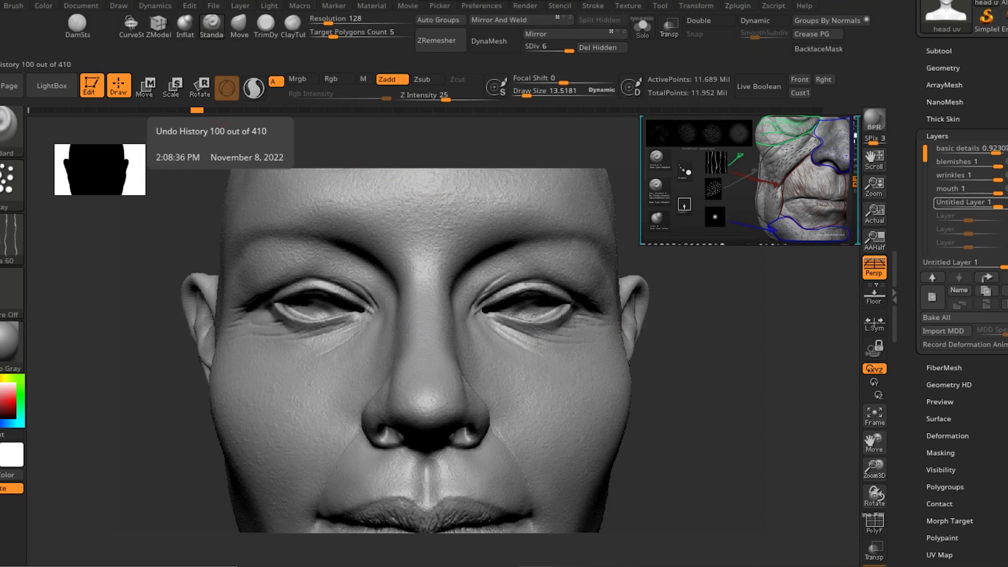
left_click(222, 112)
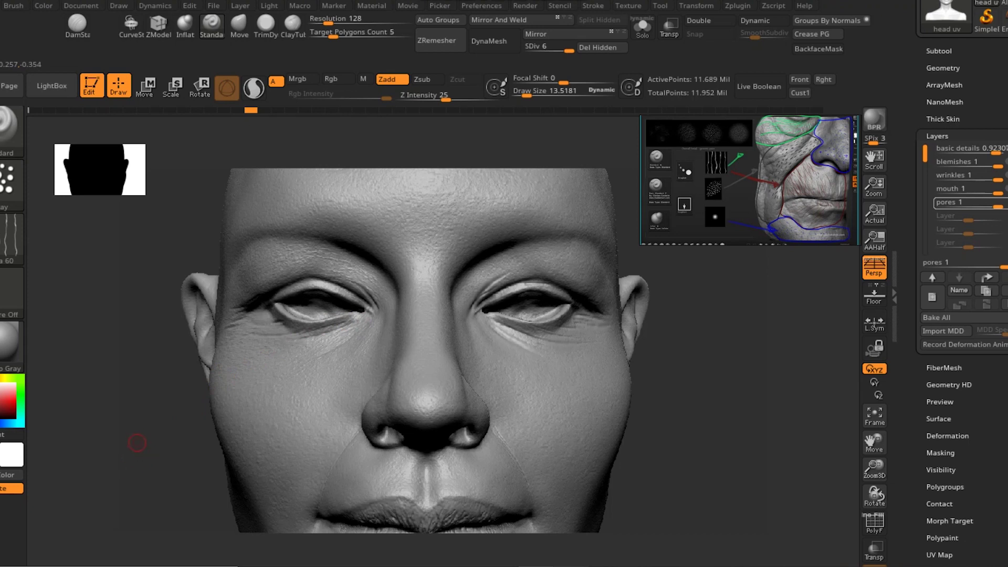
left_click_drag(141, 439, 169, 444)
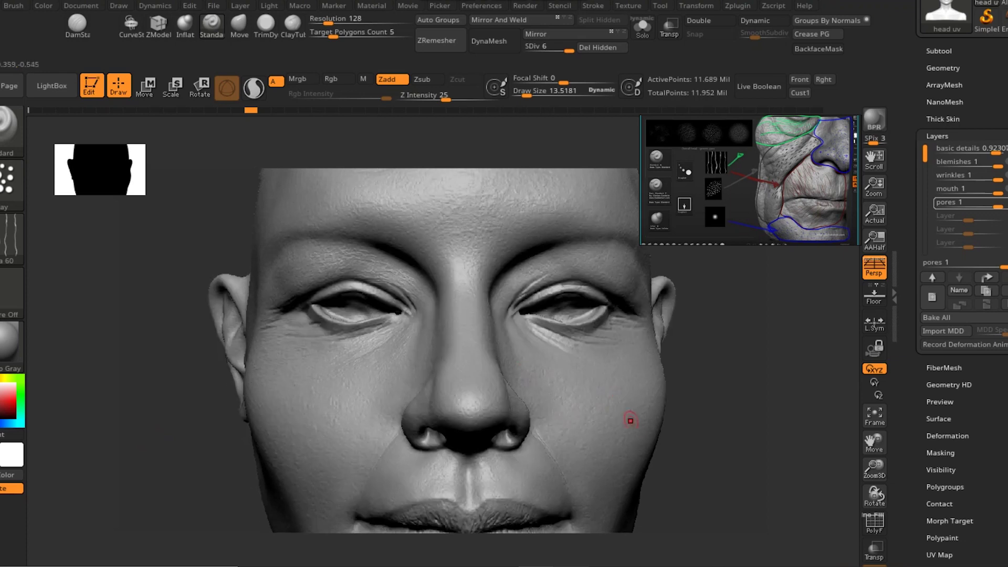
left_click_drag(715, 437, 729, 438)
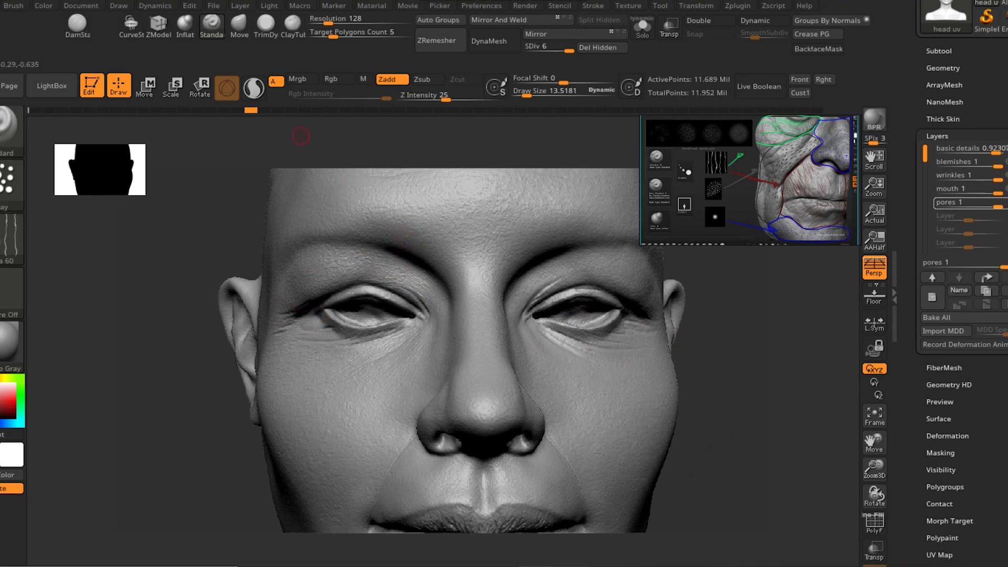
Step the undo history through the first edits on the pores layer, checking the cheek in three-quarter view
mouse_move(268, 111)
mouse_move(303, 111)
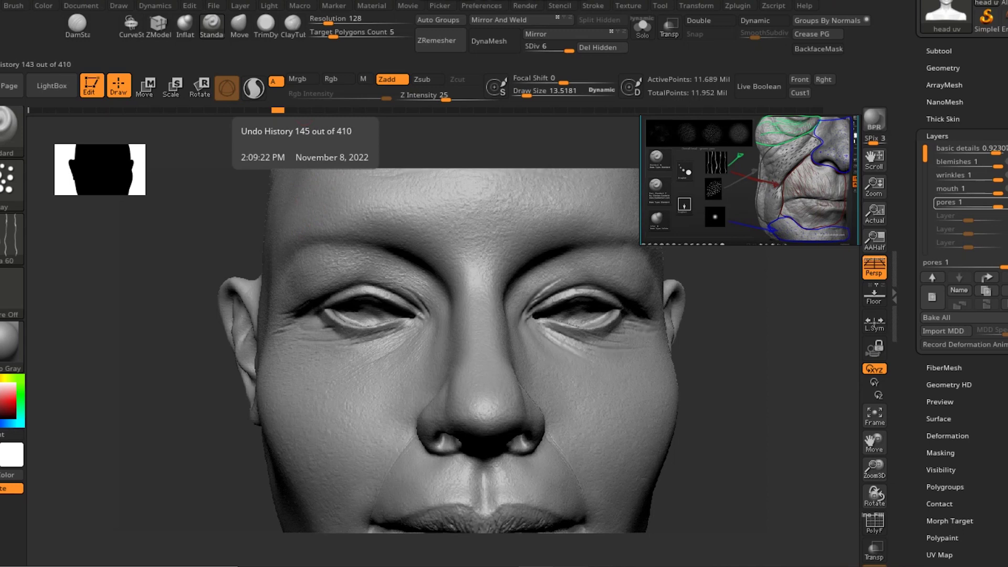
left_click(305, 110)
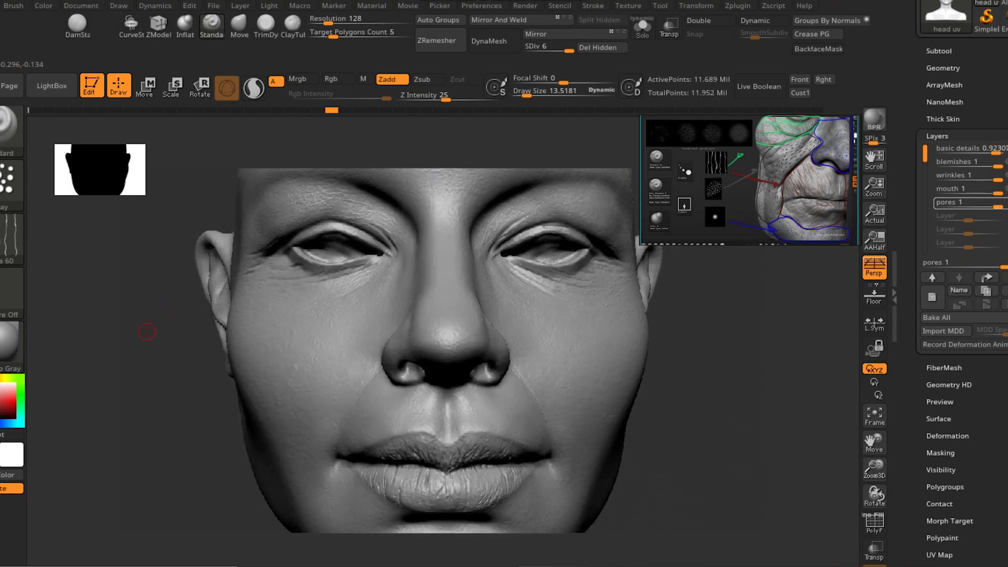
left_click_drag(165, 343, 213, 315)
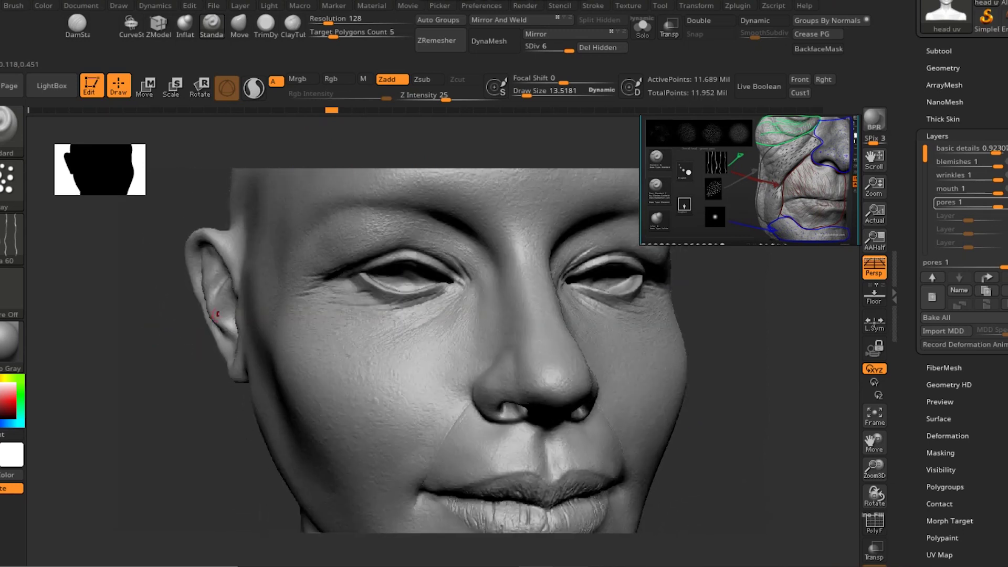
mouse_move(334, 110)
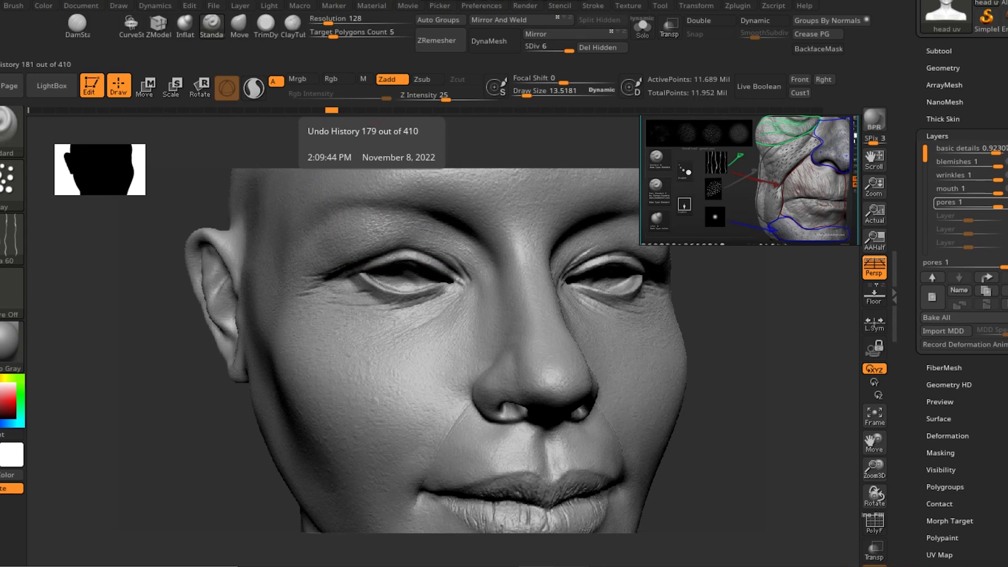
left_click(372, 110)
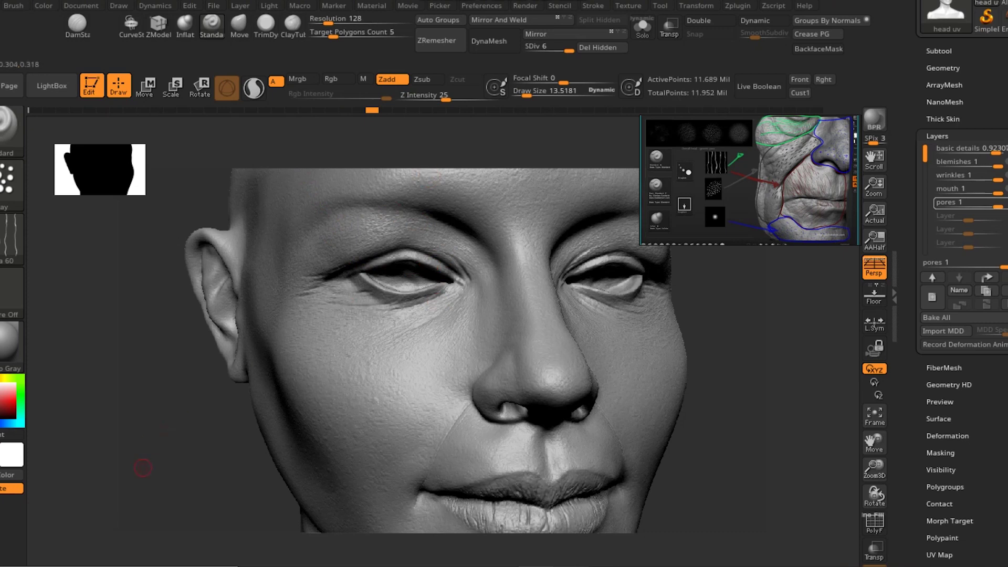
Step the undo history further through the pores layer and examine the stretched pores between cheek, nose and mouth
mouse_move(411, 110)
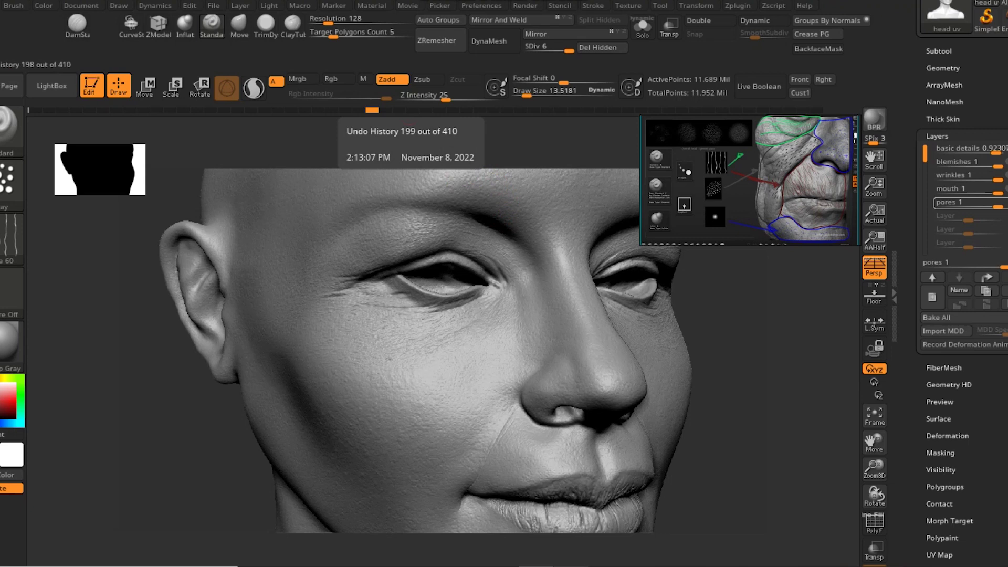
left_click(412, 110)
mouse_move(803, 432)
left_mouse_down()
mouse_move(738, 418)
mouse_move(746, 423)
left_mouse_up()
left_click_drag(799, 401, 756, 399)
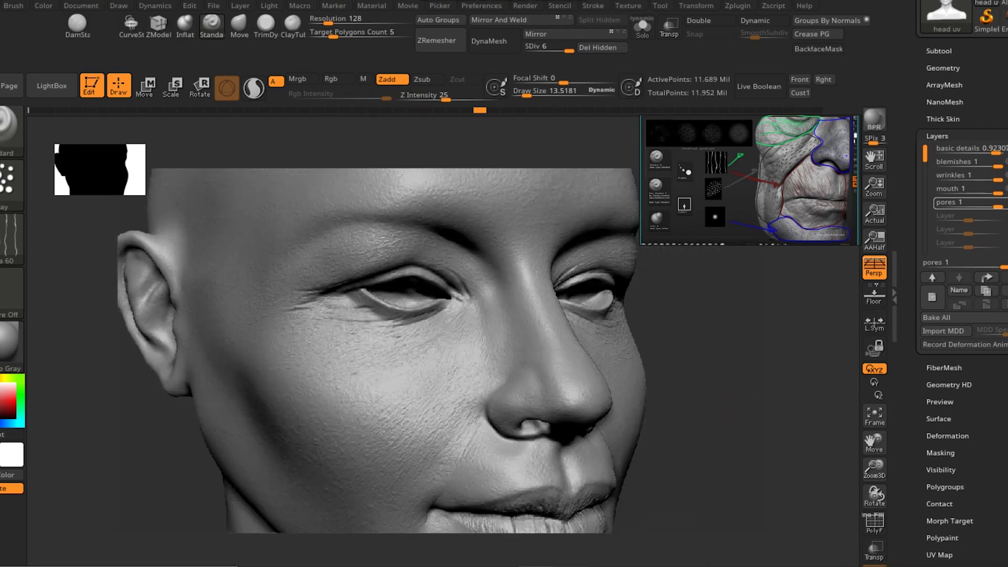
left_click_drag(737, 420, 739, 361, "alt")
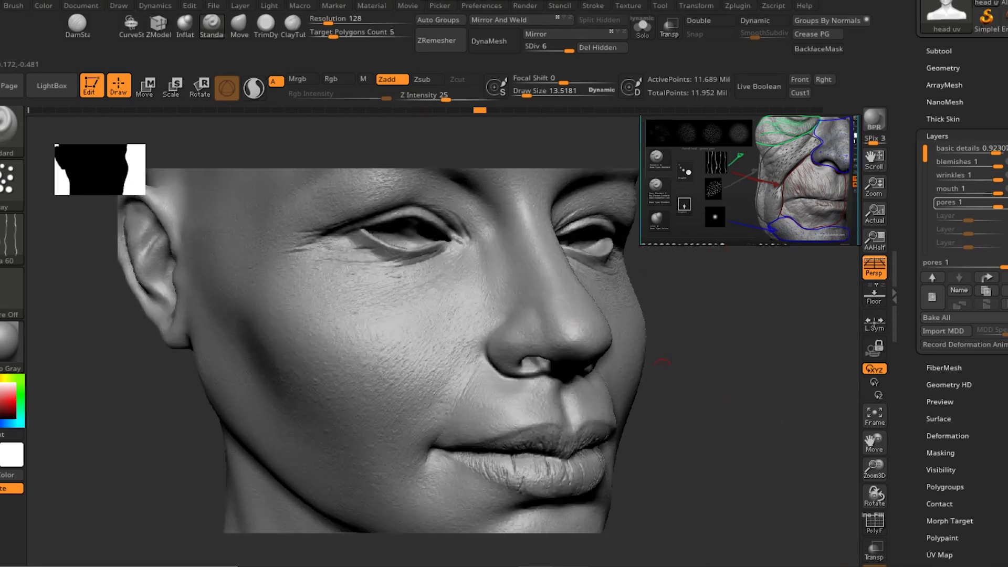
left_click_drag(662, 363, 473, 341)
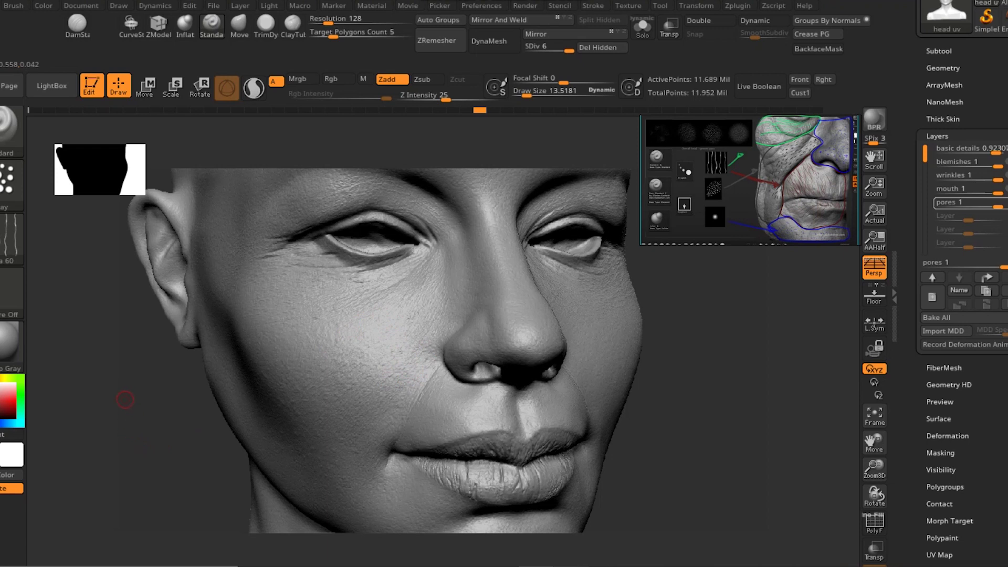
Set the Standard brush's draw size to 15.24281
key("s")
left_click_drag(125, 400, 124, 399)
key("s")
Step the undo history forward through more pore strokes and compare the detail on both cheeks
mouse_move(731, 414)
left_mouse_down("alt")
mouse_move(725, 395)
mouse_move(532, 345)
left_mouse_up("alt")
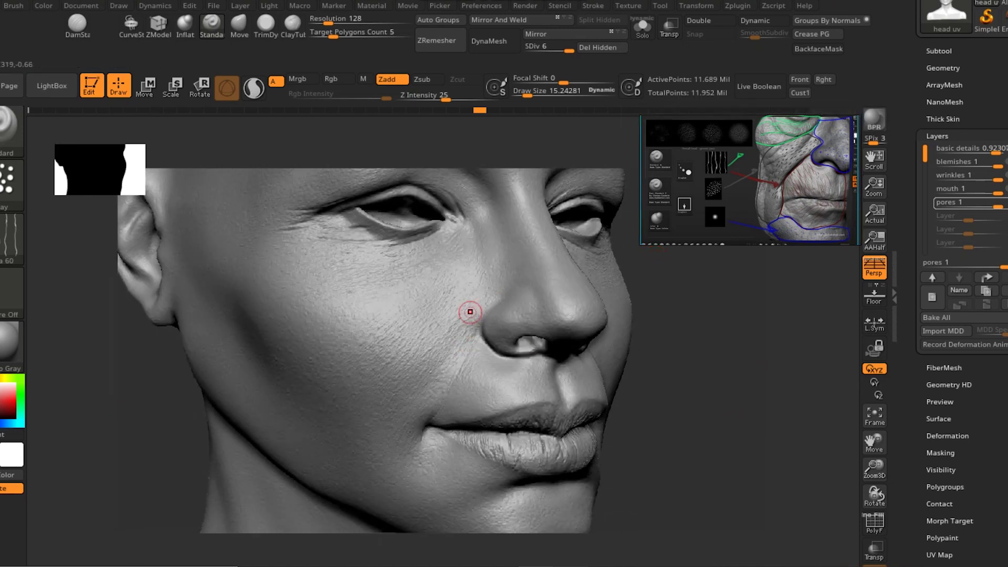
left_click_drag(770, 327, 708, 315)
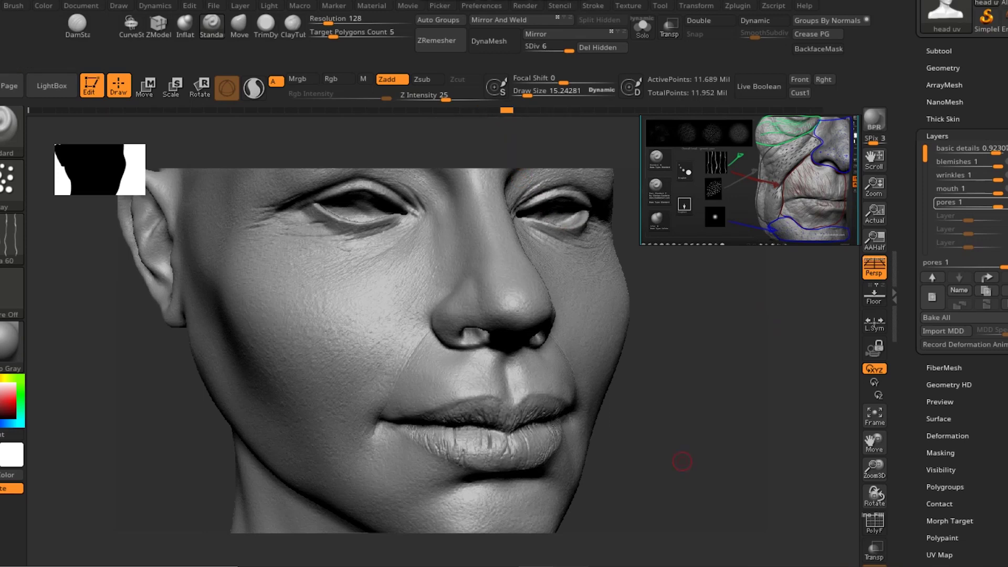
left_click_drag(708, 453, 735, 452)
left_click_drag(659, 330, 614, 285)
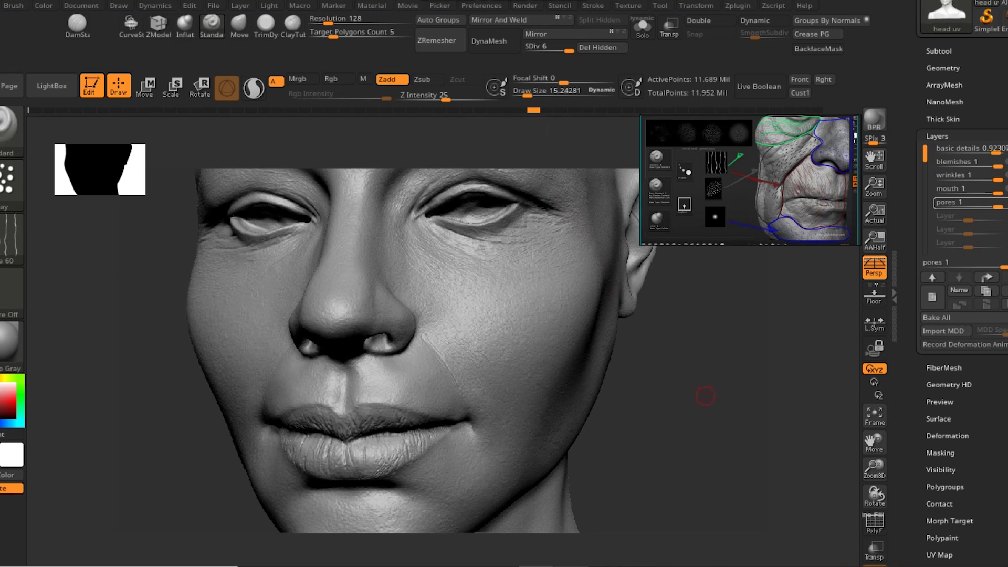
left_click_drag(705, 397, 639, 400)
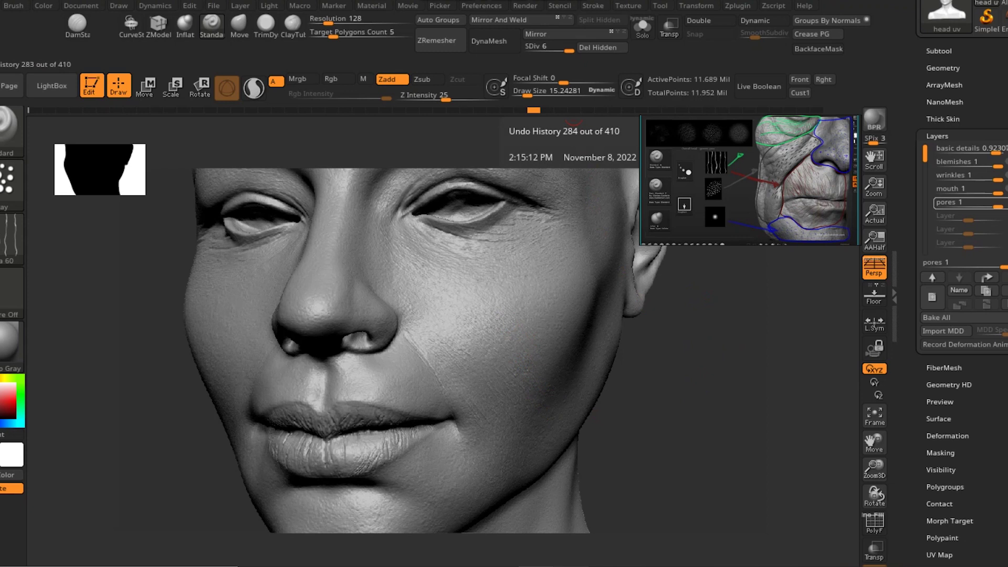
Step the undo history to the mask around the mouth, nose and cheeks, and enlarge the mouth wrinkle zone in the reference sheet
left_click_drag(534, 110, 574, 110)
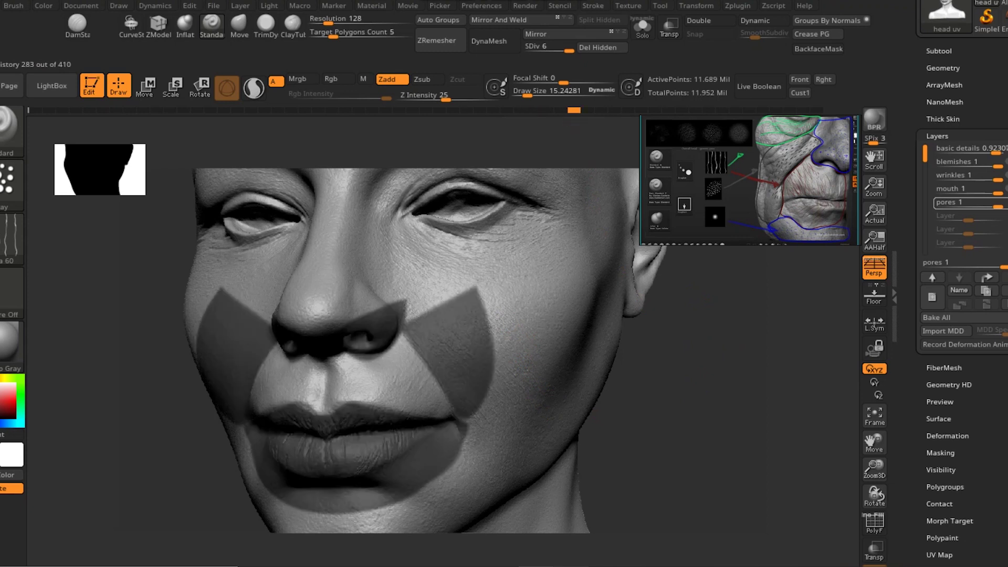
left_click_drag(668, 427, 330, 288)
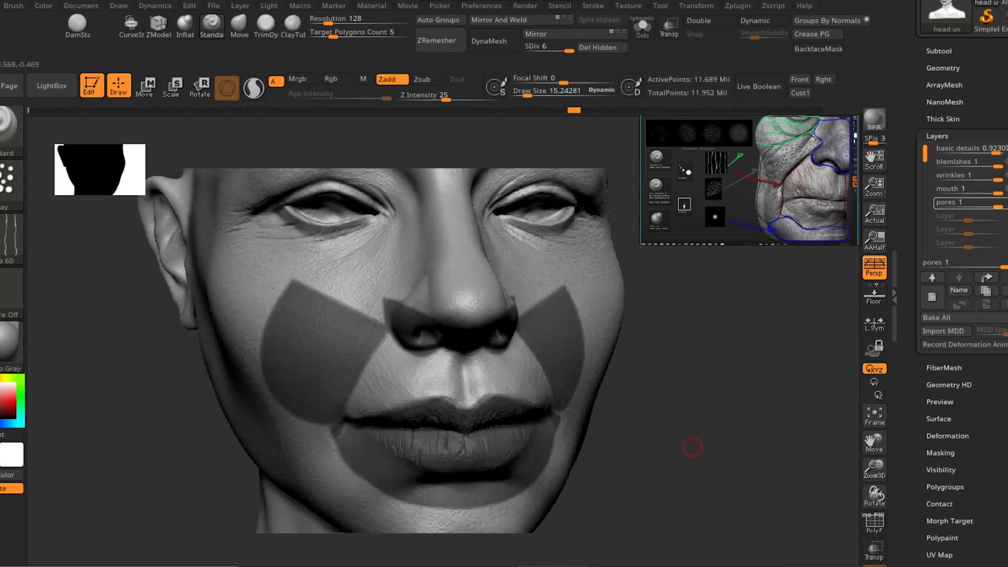
key("ctrl")
scroll(807, 249, "up", 5, "ctrl")
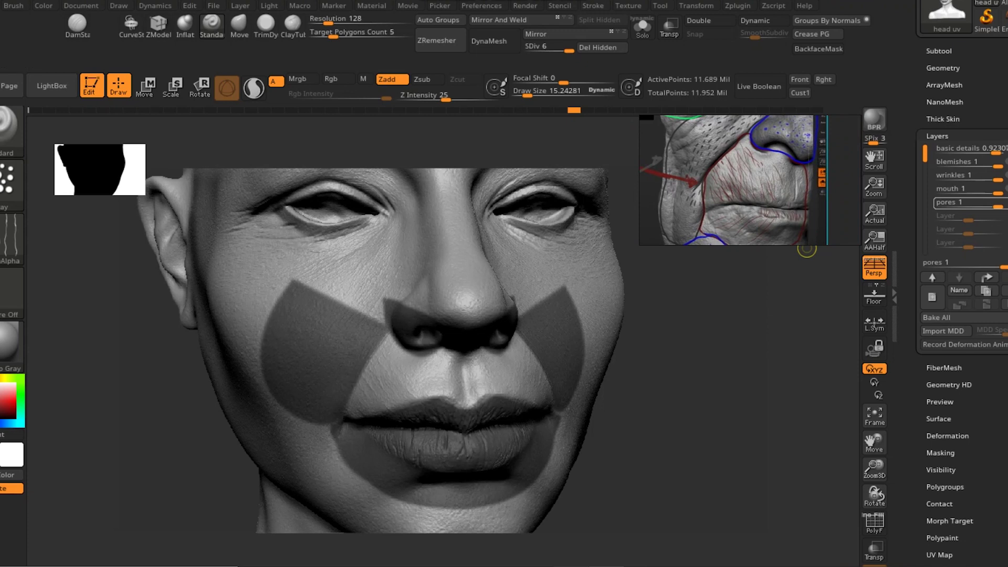
Set the Standard brush's stroke type to DragRect
left_click(12, 184)
left_click(11, 185)
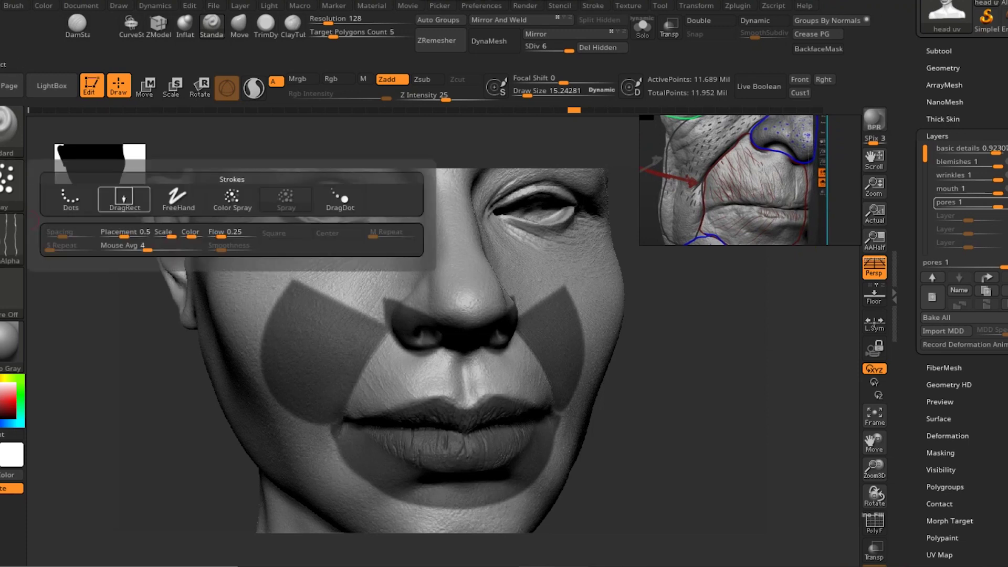
left_click(124, 197)
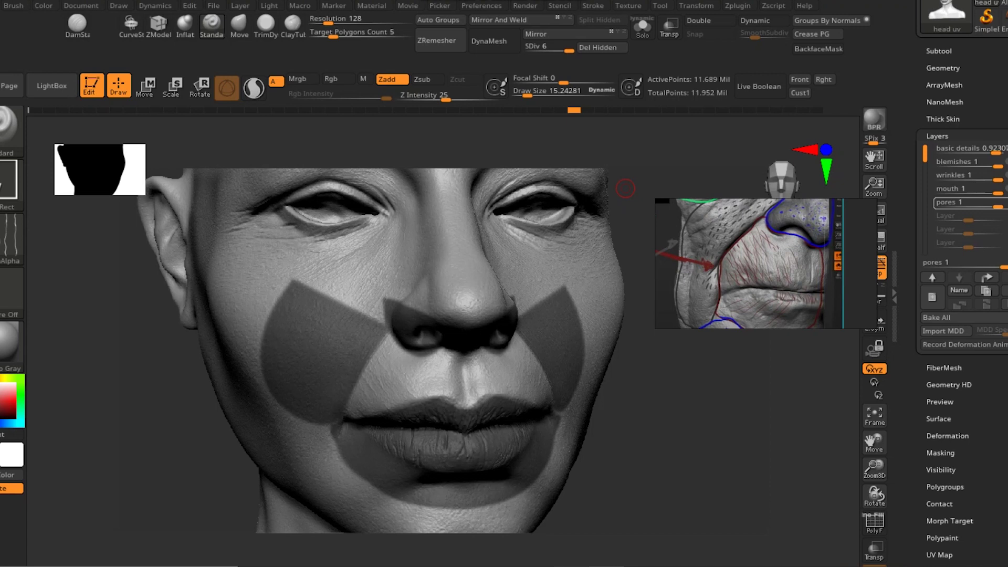
Step the undo history past the mouth mask and examine the skin detail above the upper lip in three-quarter view
key("ctrl+z")
left_click(601, 111)
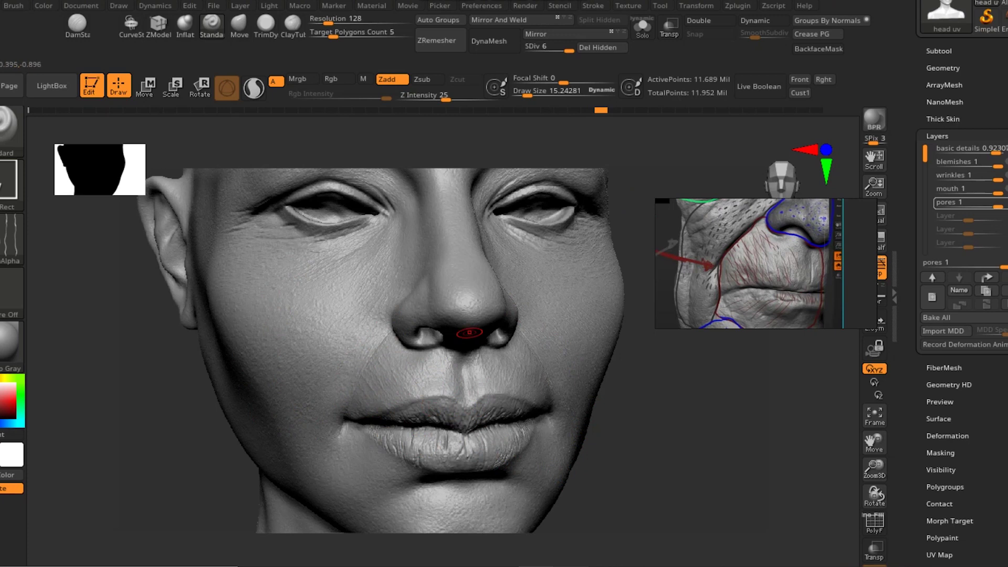
left_click_drag(674, 439, 682, 494)
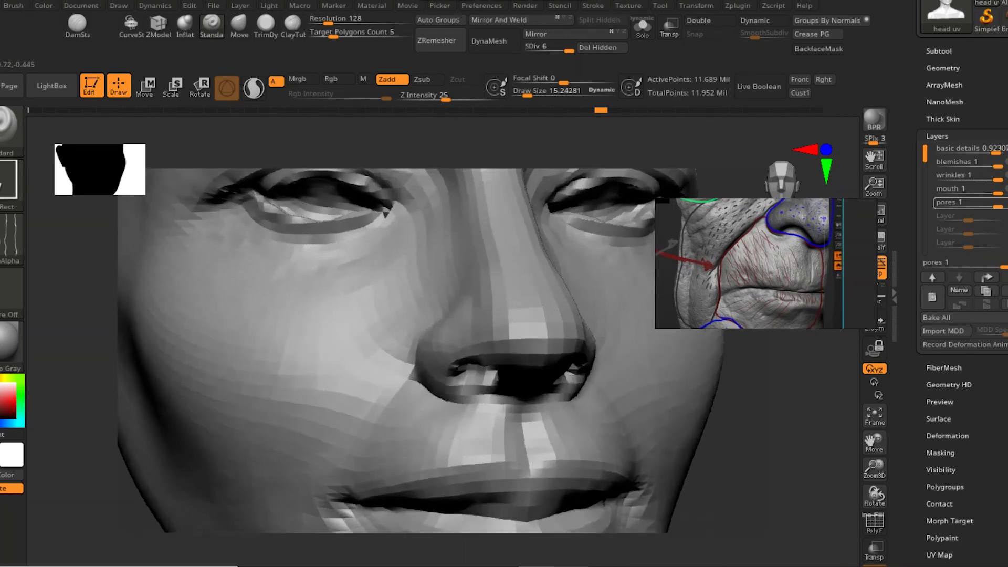
mouse_move(756, 499)
left_mouse_down("alt")
mouse_move(765, 439)
mouse_move(749, 441)
mouse_move(692, 400)
mouse_move(716, 401)
mouse_move(707, 422)
mouse_move(685, 340)
left_mouse_up("alt")
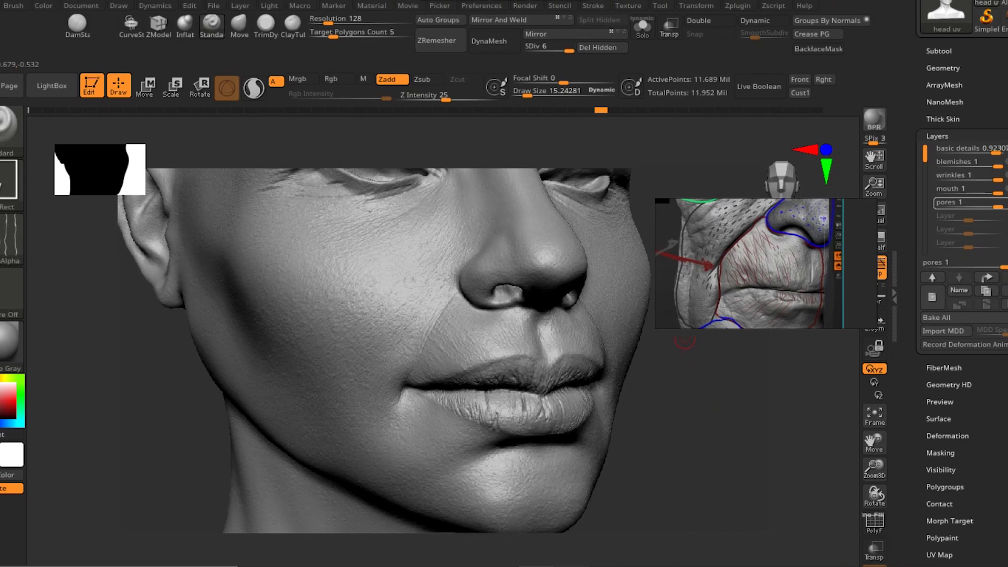
Step the undo history forward through more pore strokes and examine the face from front and three-quarter views
left_click_drag(669, 416, 643, 197)
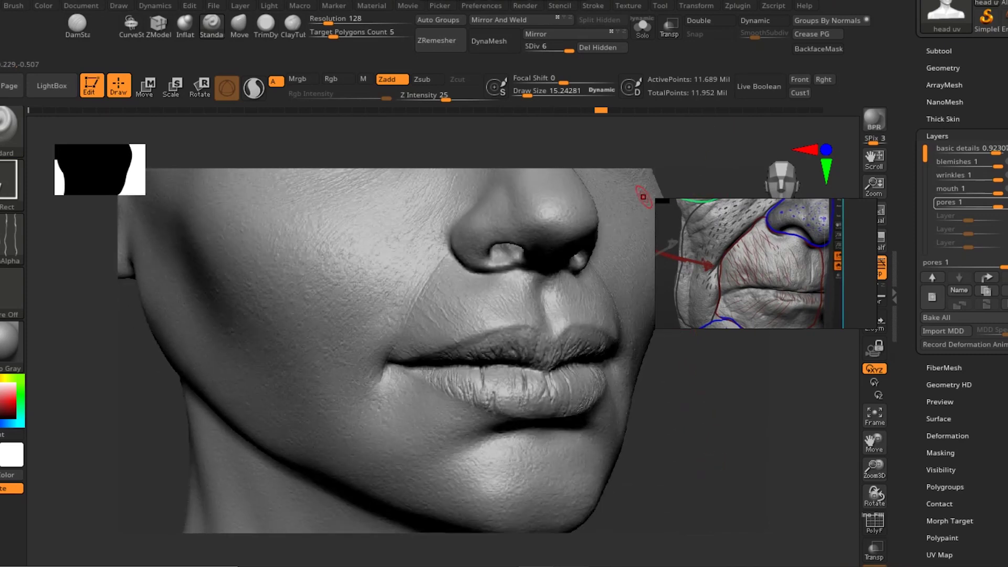
mouse_move(607, 110)
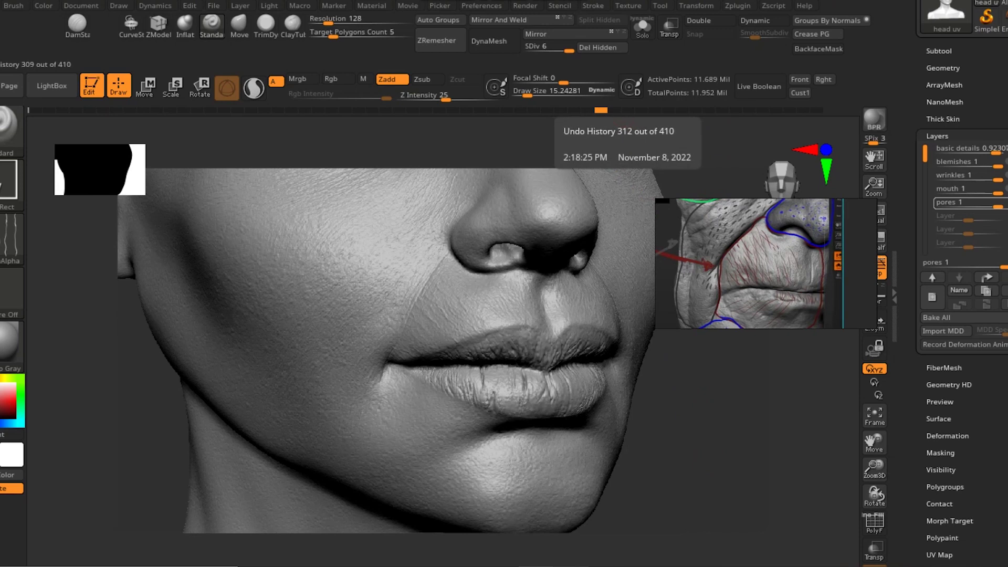
left_click(628, 111)
left_click_drag(703, 417, 735, 443)
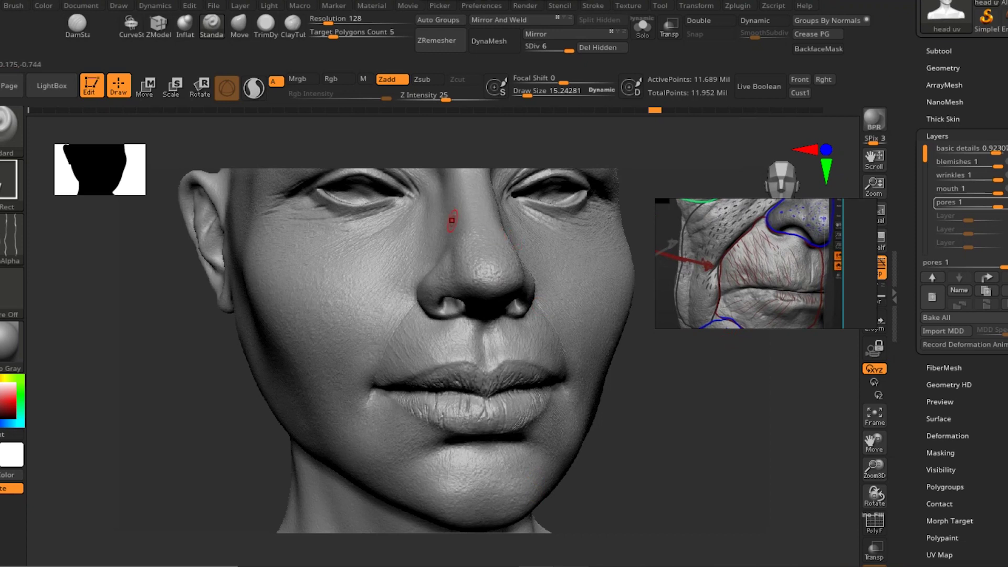
left_click_drag(735, 422, 715, 405)
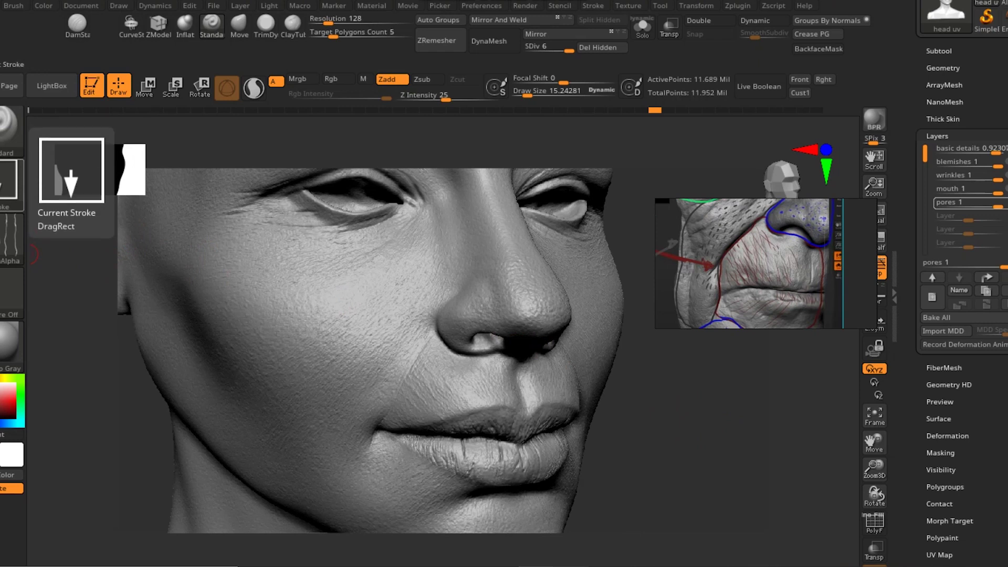
Set the Standard brush's stroke type to Spray and its alpha to Alpha 40
left_click(11, 181)
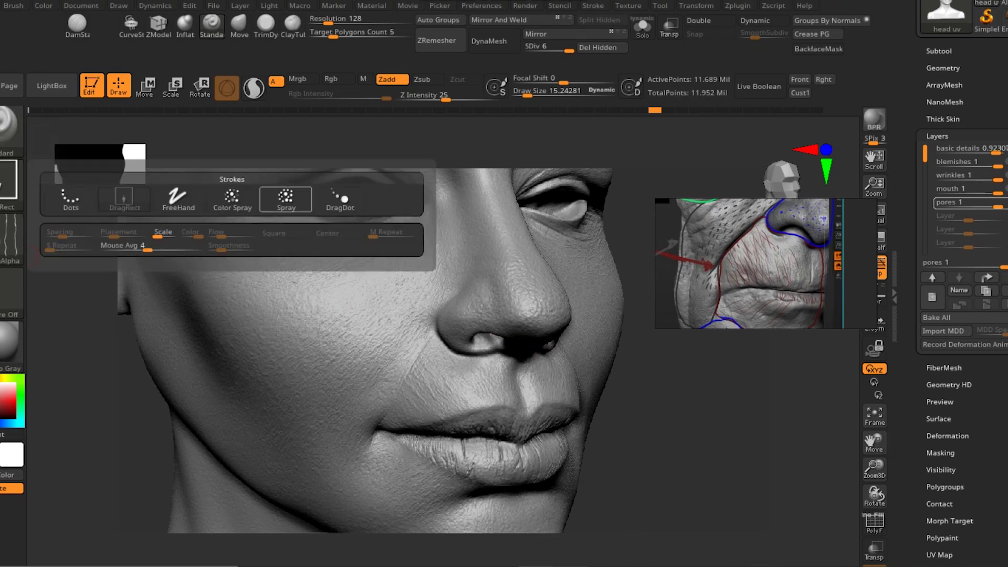
left_click(285, 197)
left_click(12, 239)
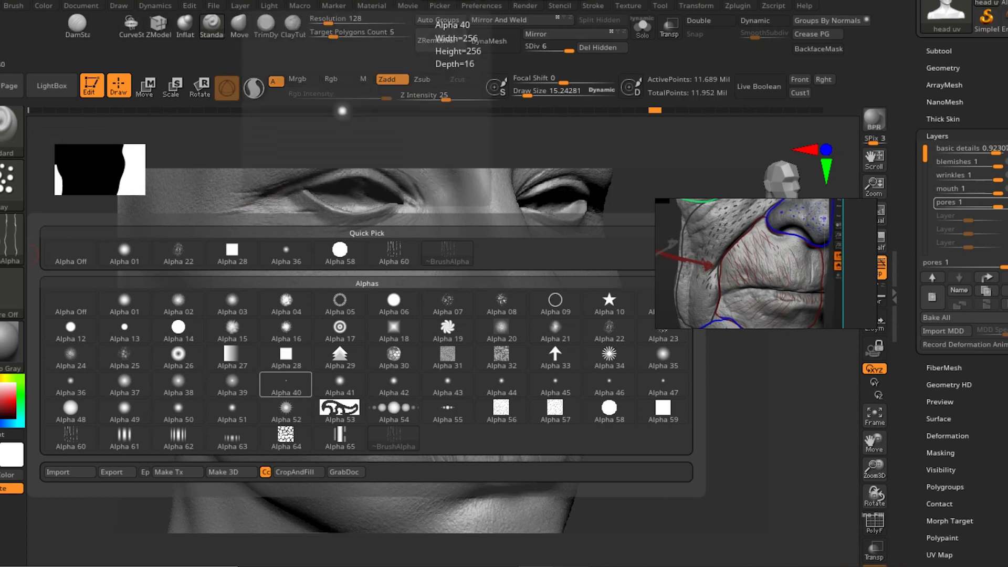
left_click(286, 386)
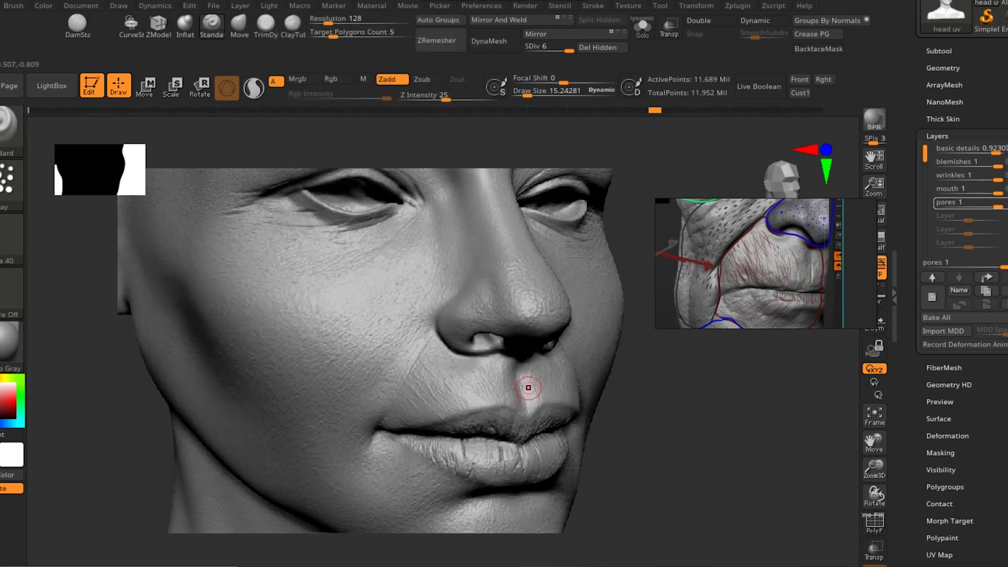
Examine the pores on the nose, cheeks and upper lip from front and three-quarter views
left_click_drag(710, 408, 538, 348)
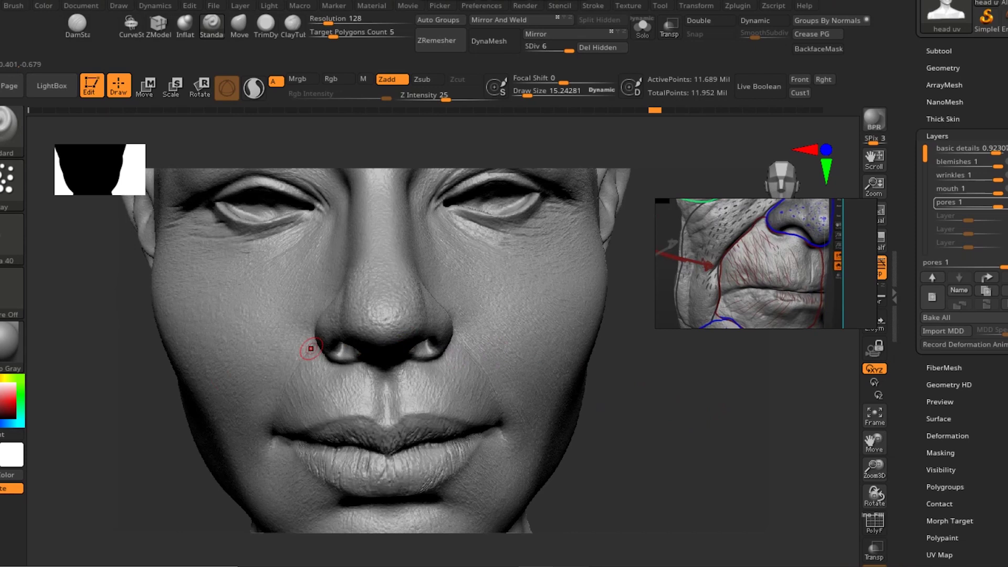
left_click_drag(89, 341, 126, 338)
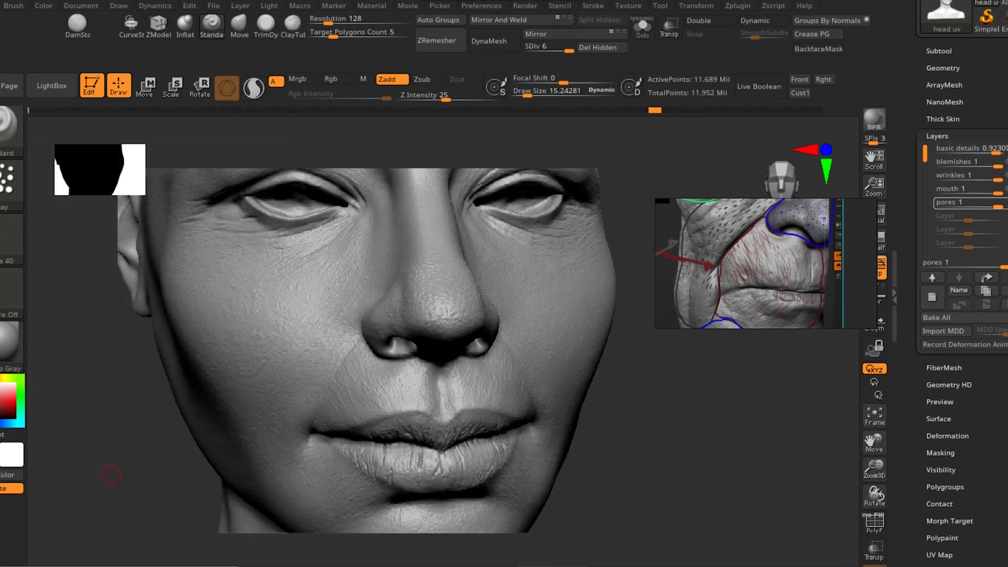
left_click_drag(646, 416, 695, 416)
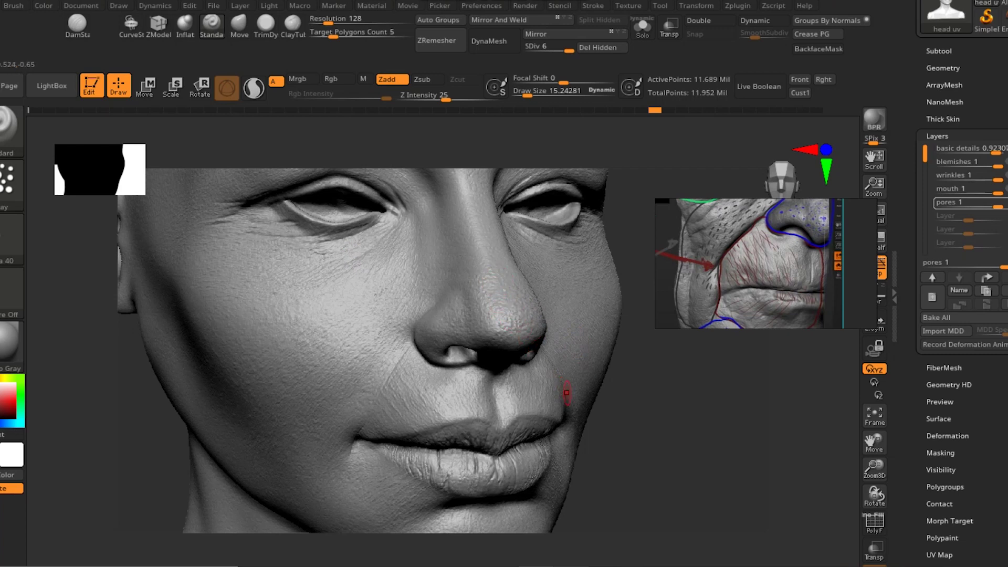
mouse_move(612, 421)
left_mouse_down()
mouse_move(703, 419)
mouse_move(656, 371)
left_mouse_up()
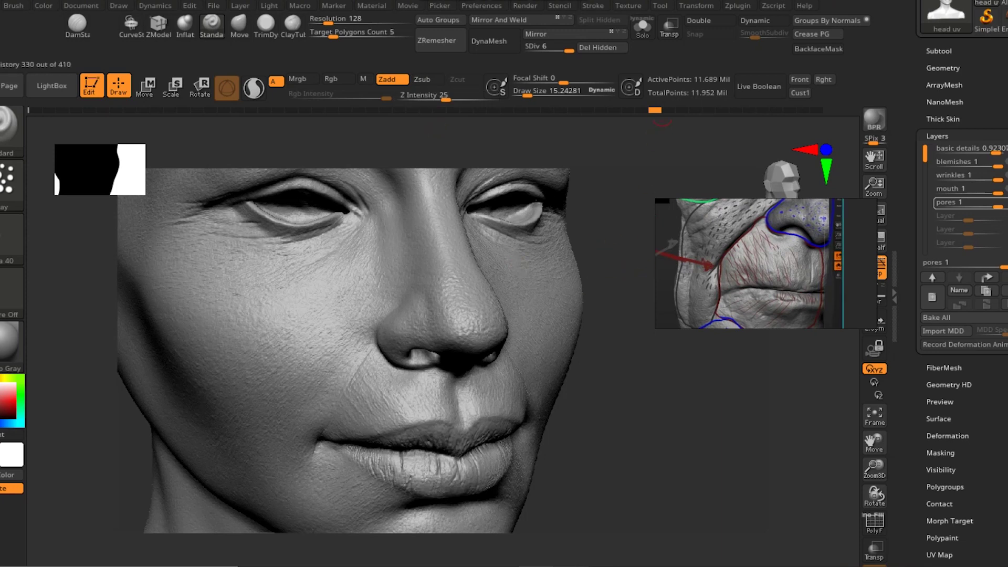
Step the undo history past the next stage and examine the lower face, lips and chin
left_click_drag(662, 111, 681, 110)
right_click_drag(657, 423, 436, 326)
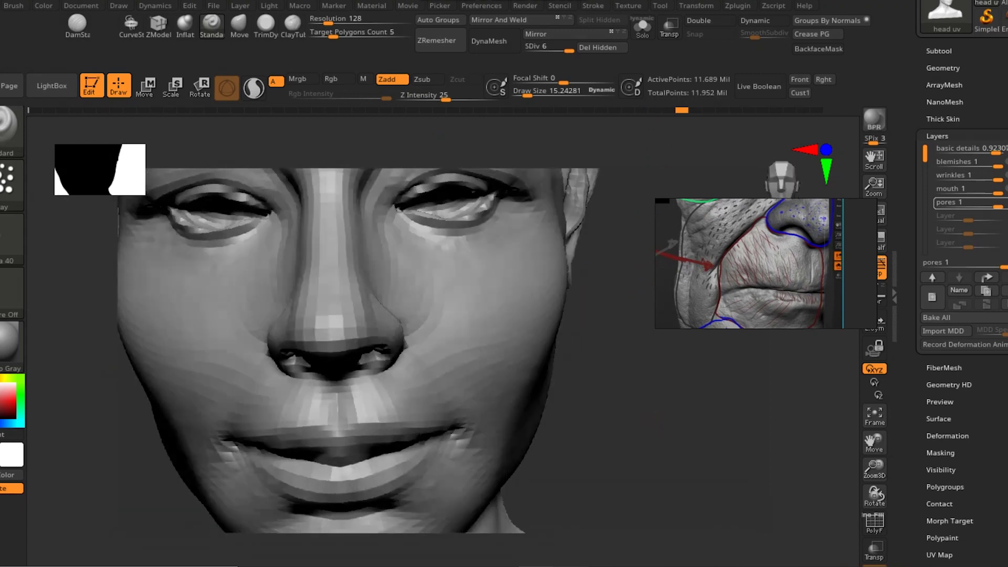
right_click_drag(362, 302, 682, 337)
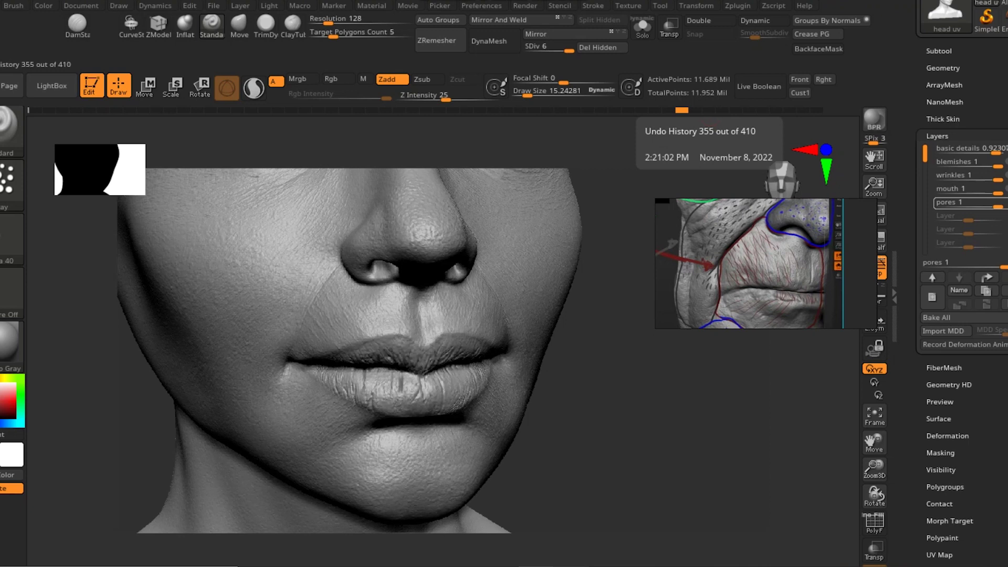
left_click(708, 110)
mouse_move(675, 437)
left_mouse_down()
mouse_move(651, 434)
mouse_move(660, 421)
mouse_move(685, 440)
left_mouse_up()
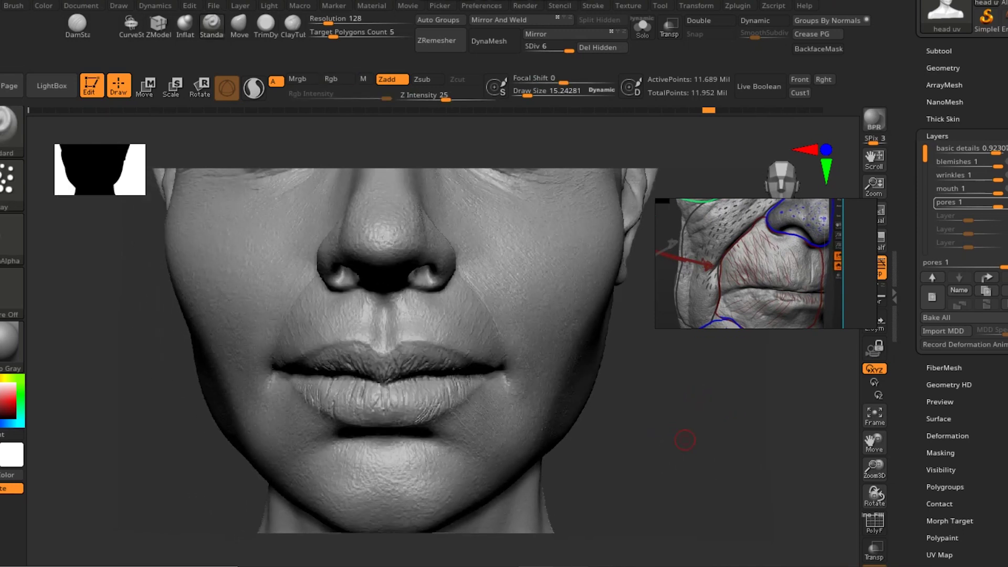
Step the undo history further and turn the head to view the cheek and chin in three-quarter view
mouse_move(709, 109)
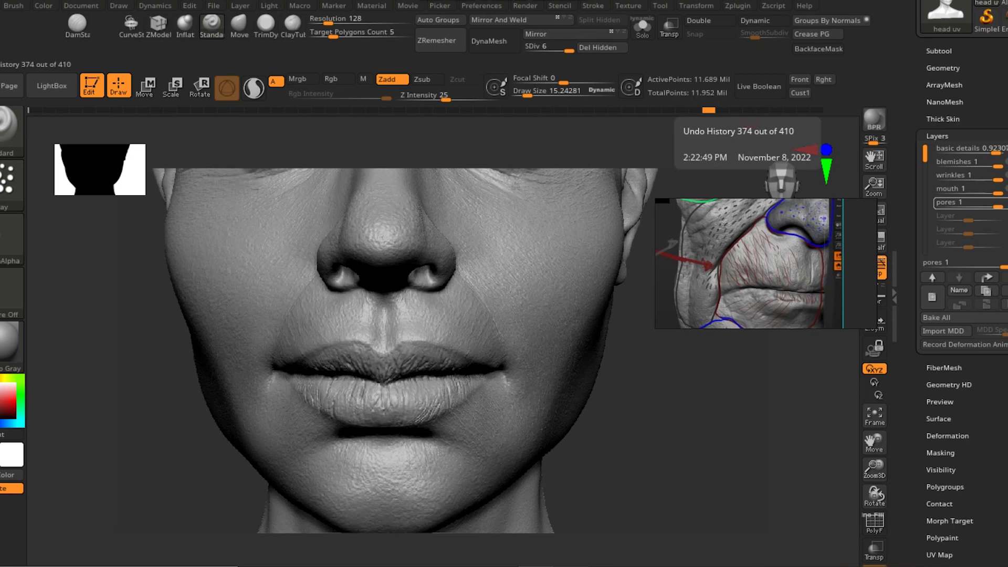
left_click(749, 110)
mouse_move(709, 441)
left_mouse_down()
mouse_move(755, 444)
mouse_move(740, 419)
left_mouse_up()
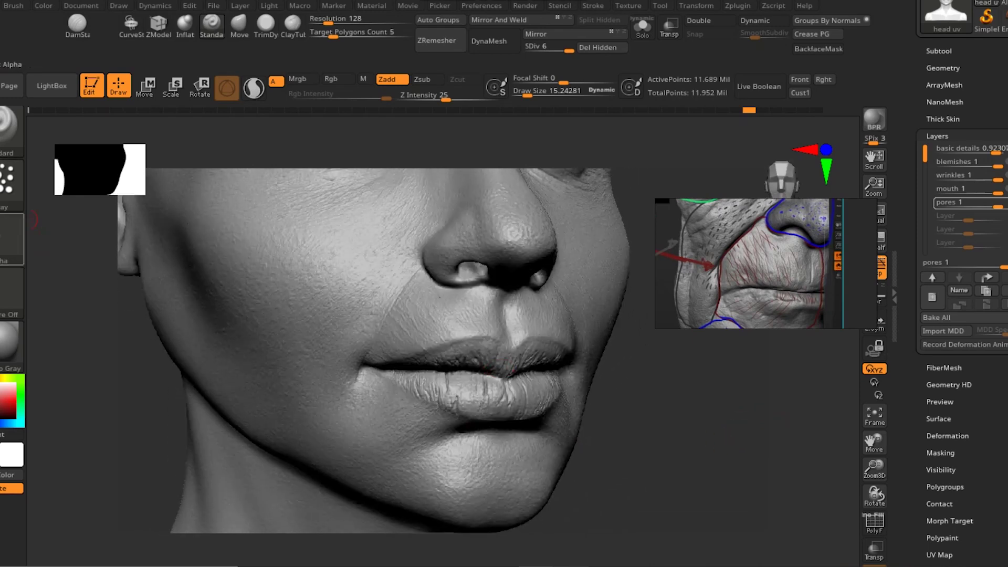
Set the brush alpha to Alpha 60 and compare the skin detail around the mouth and cheeks
left_click(19, 231)
left_click(70, 435)
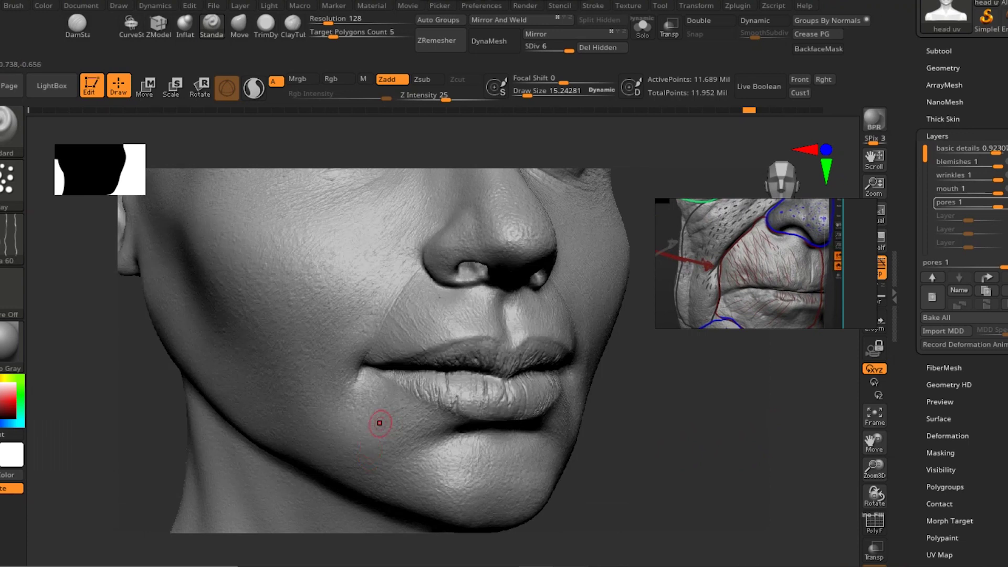
left_click_drag(614, 407, 637, 416)
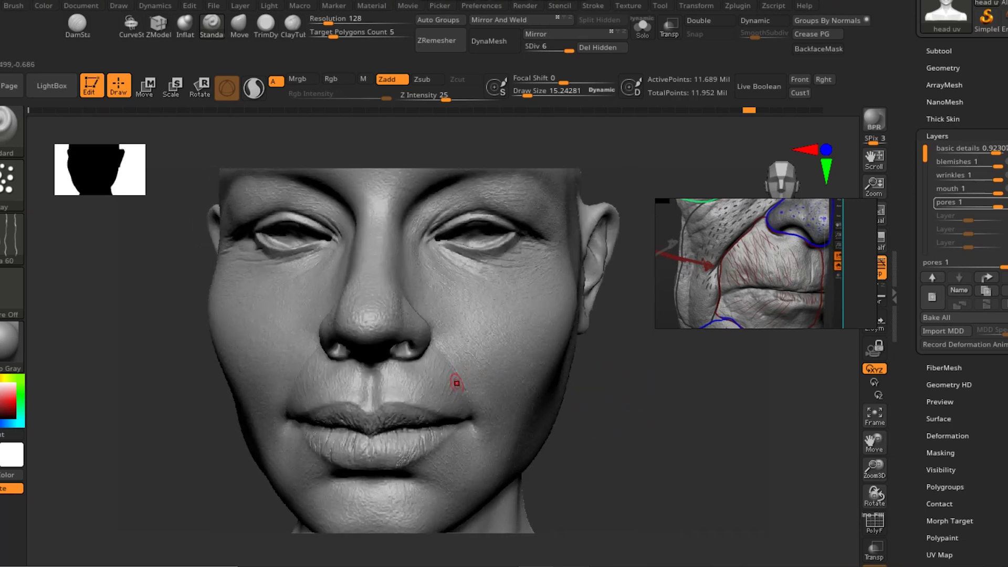
left_click_drag(578, 399, 624, 405)
left_click_drag(525, 362, 416, 373)
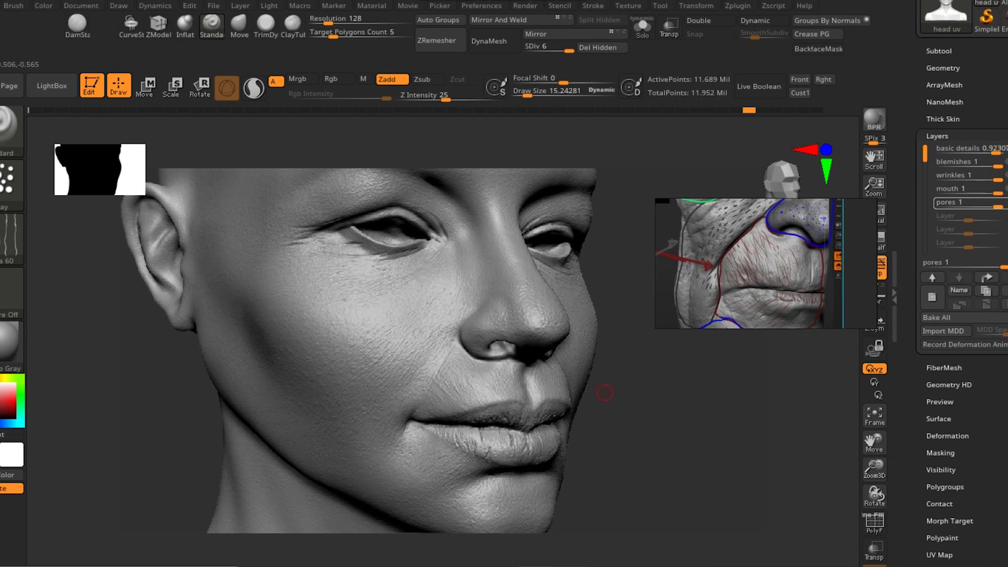
Enlarge the draw size to about 86 and step the undo history forward to the next skin strokes
key("s")
left_click_drag(654, 419, 667, 409)
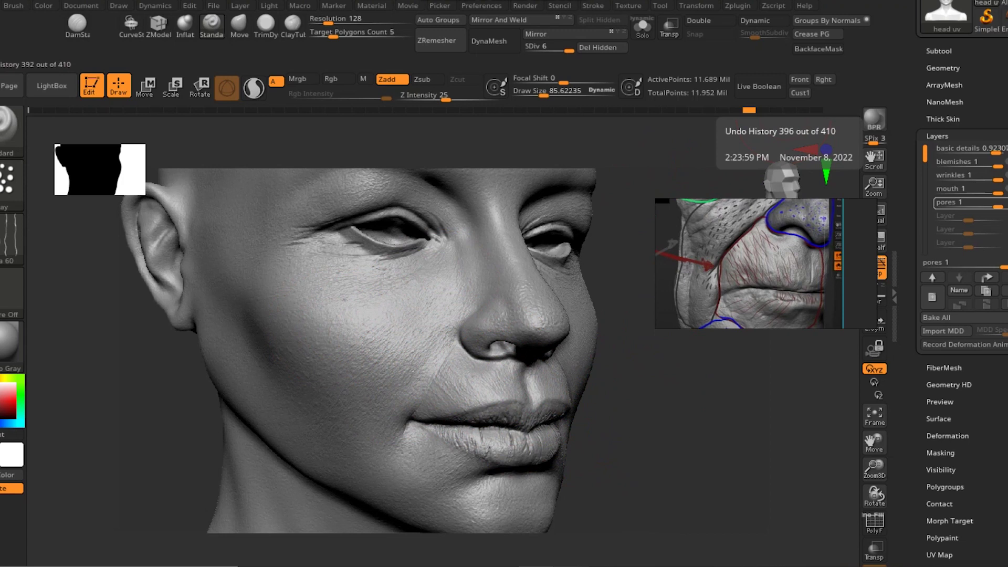
left_click(785, 111)
left_click_drag(734, 468, 713, 452, "shift")
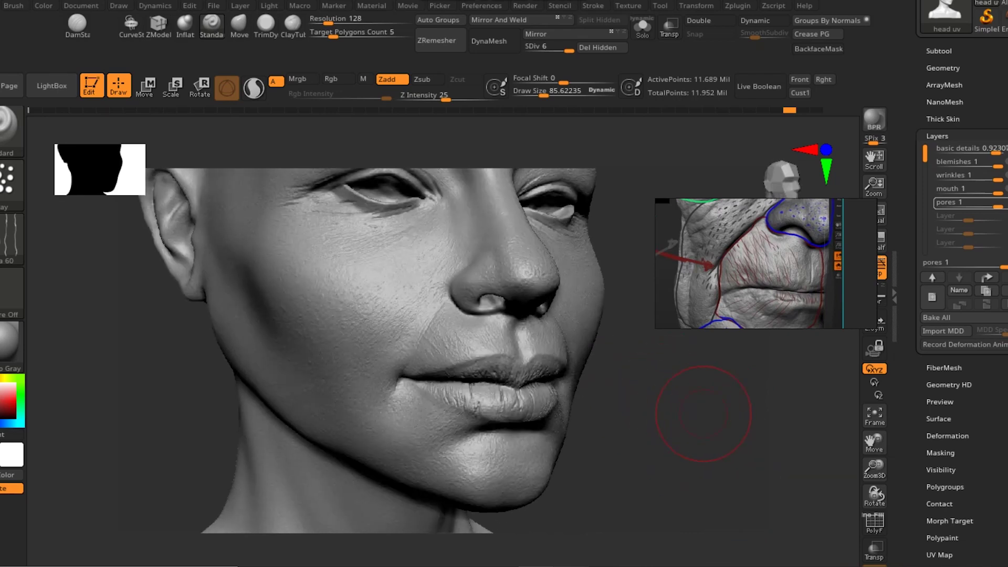
Reduce the draw size to about 45 and examine the mouth corners, chin and jaw from several angles
key("s")
left_click_drag(693, 420, 635, 426)
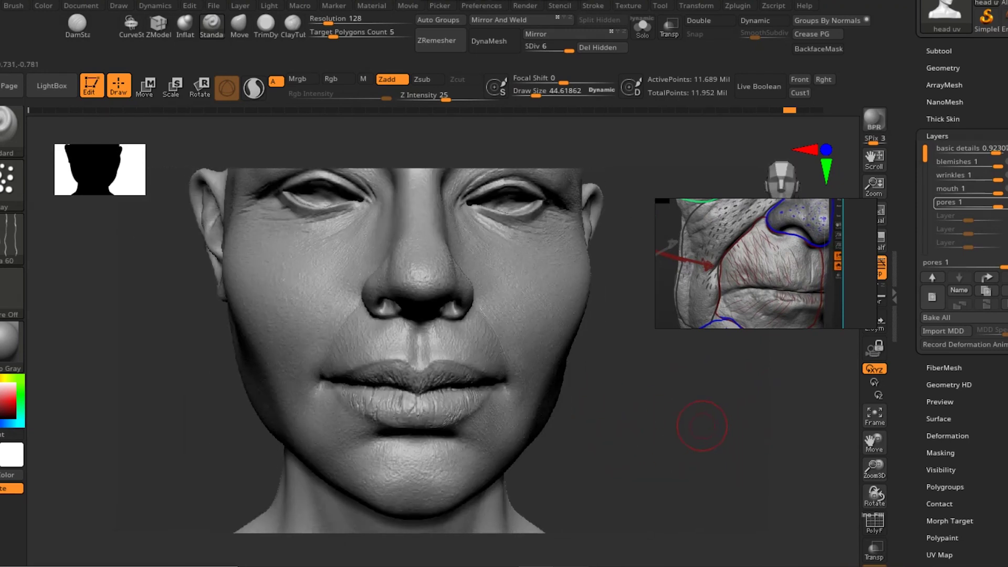
left_click_drag(682, 450, 546, 468)
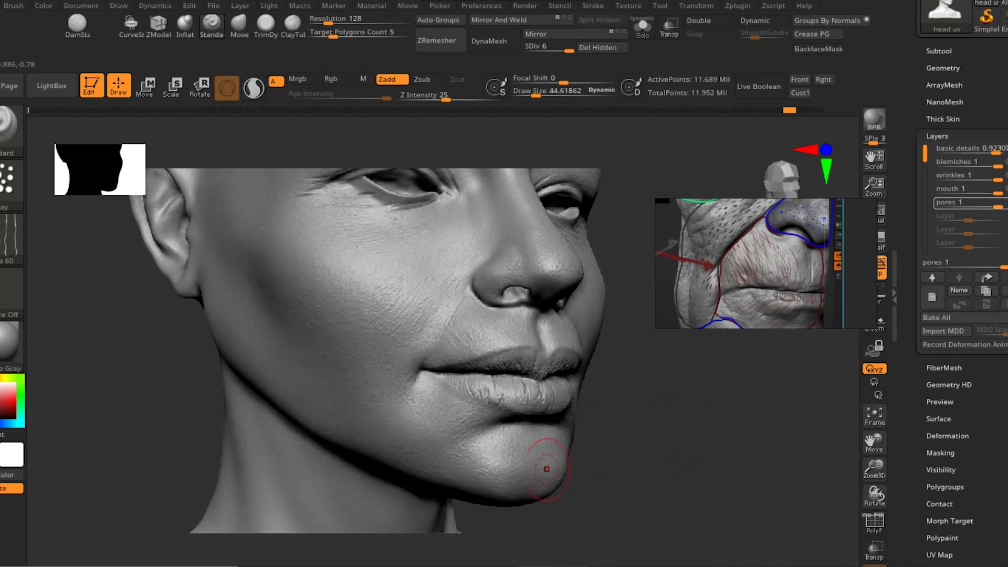
left_click_drag(562, 405, 482, 447)
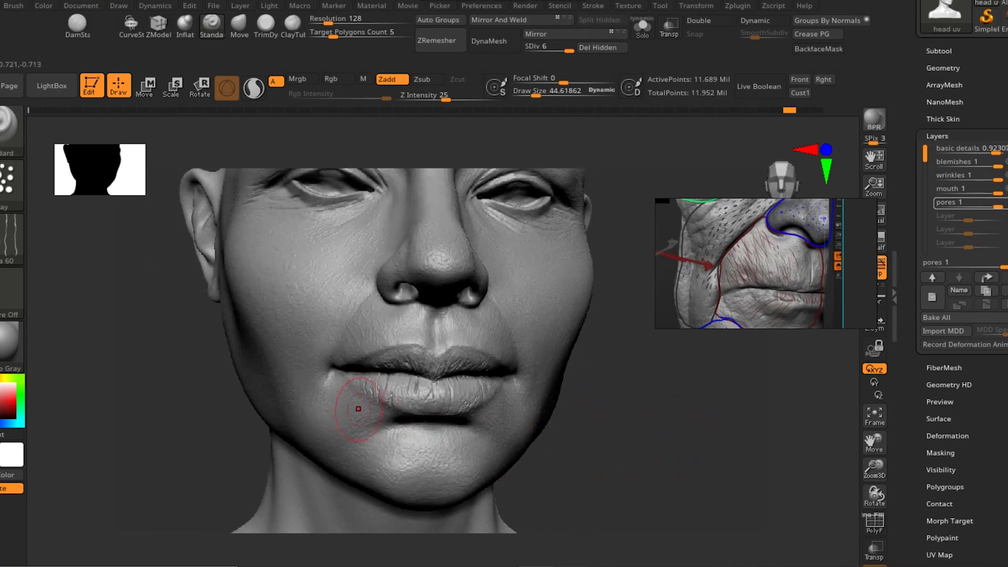
mouse_move(729, 432)
left_mouse_down()
mouse_move(654, 428)
mouse_move(709, 428)
left_mouse_up()
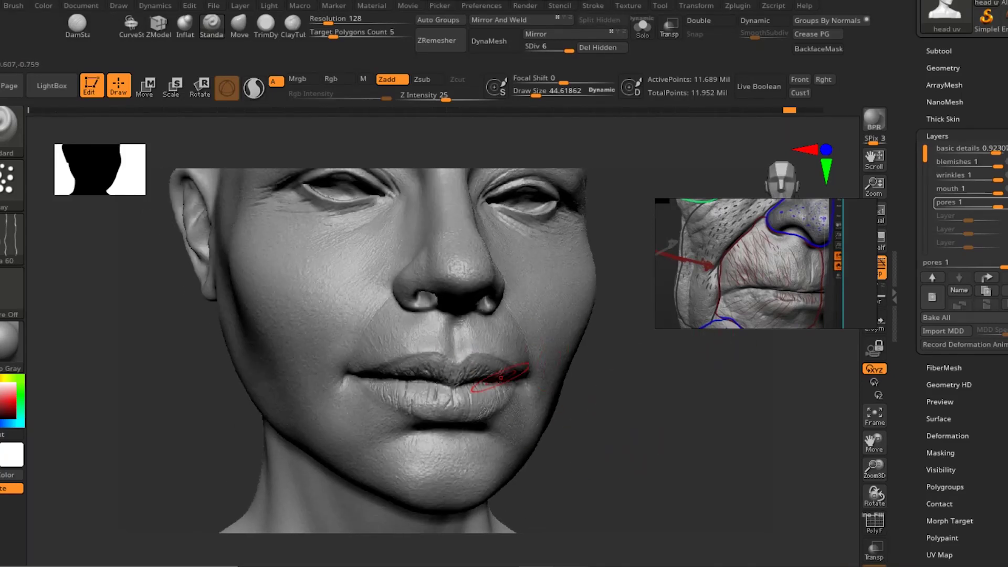
Step the undo history to its last entry, 410, and view the whole face from the front
mouse_move(756, 110)
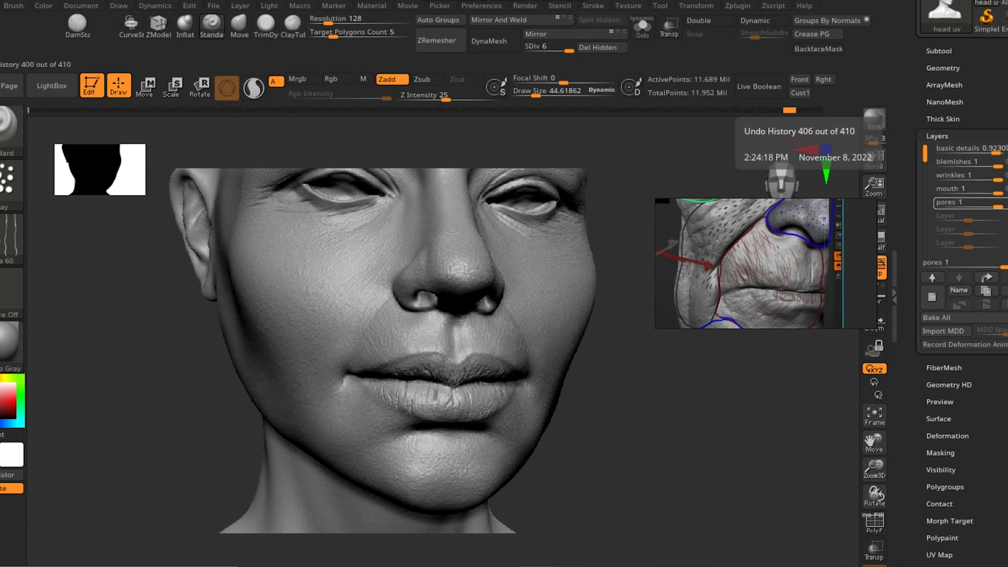
key("ctrl+shift+z")
left_click(817, 110)
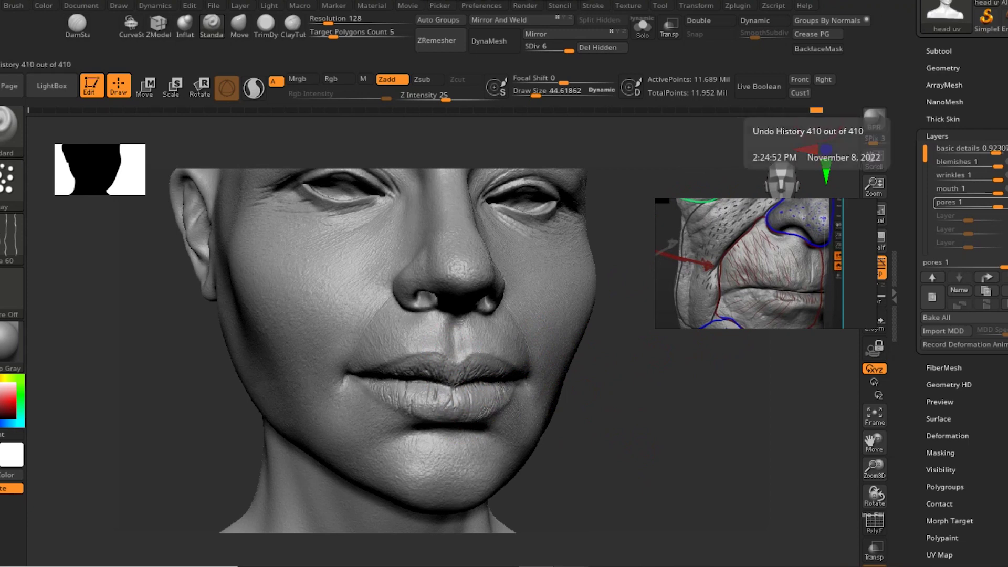
mouse_move(771, 420)
left_mouse_down()
mouse_move(675, 438)
mouse_move(681, 416)
mouse_move(718, 417)
mouse_move(706, 457)
mouse_move(745, 489)
mouse_move(734, 328)
left_mouse_up()
mouse_move(752, 404)
left_mouse_down()
mouse_move(752, 381)
mouse_move(724, 443)
mouse_move(675, 439)
left_mouse_up()
left_click_drag(654, 390, 653, 410, "alt")
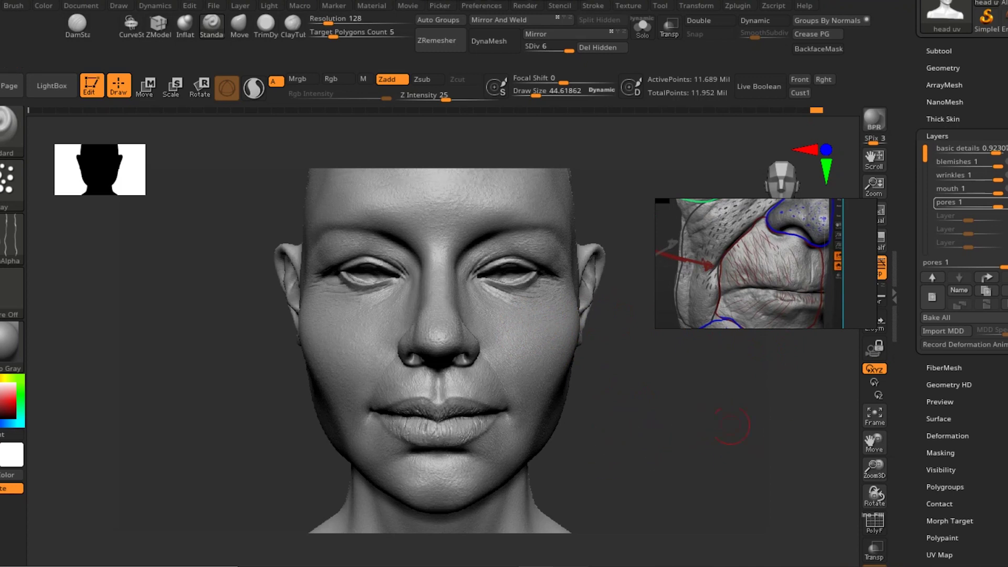
left_click_drag(681, 448, 705, 451)
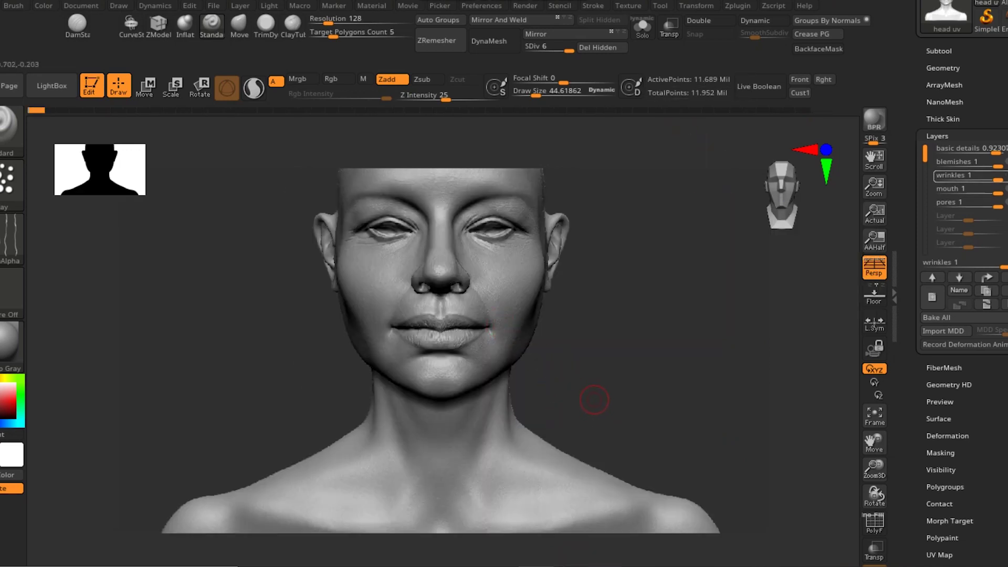
Step through the wrinkles layer's undo history from its start to follow the first neck strokes
mouse_move(617, 402)
left_mouse_down()
mouse_move(673, 377)
mouse_move(643, 386)
left_mouse_up()
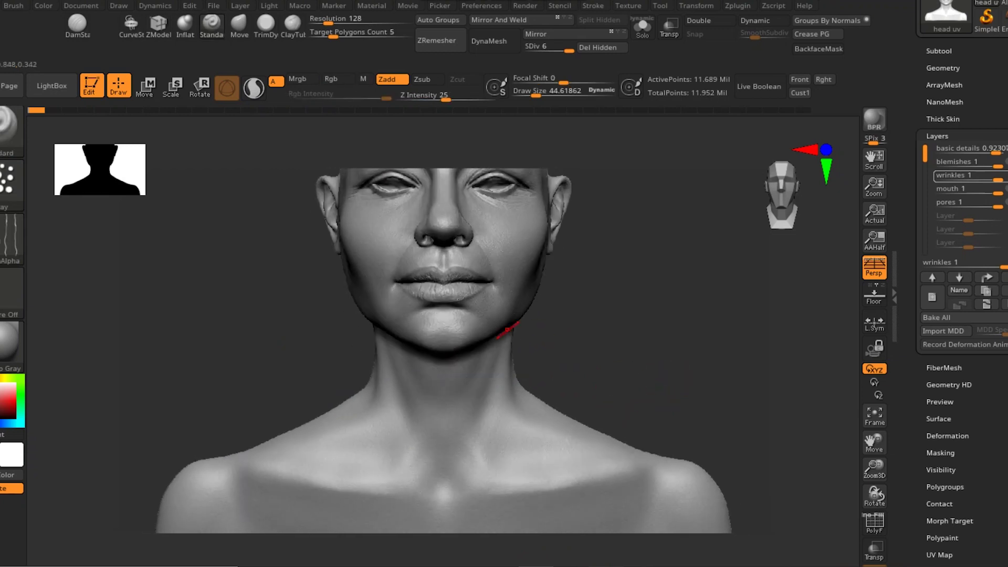
mouse_move(87, 111)
mouse_move(11, 238)
left_click(132, 110)
left_click_drag(135, 109, 200, 110)
left_click_drag(546, 396, 663, 379)
left_click_drag(667, 378, 416, 229, "alt")
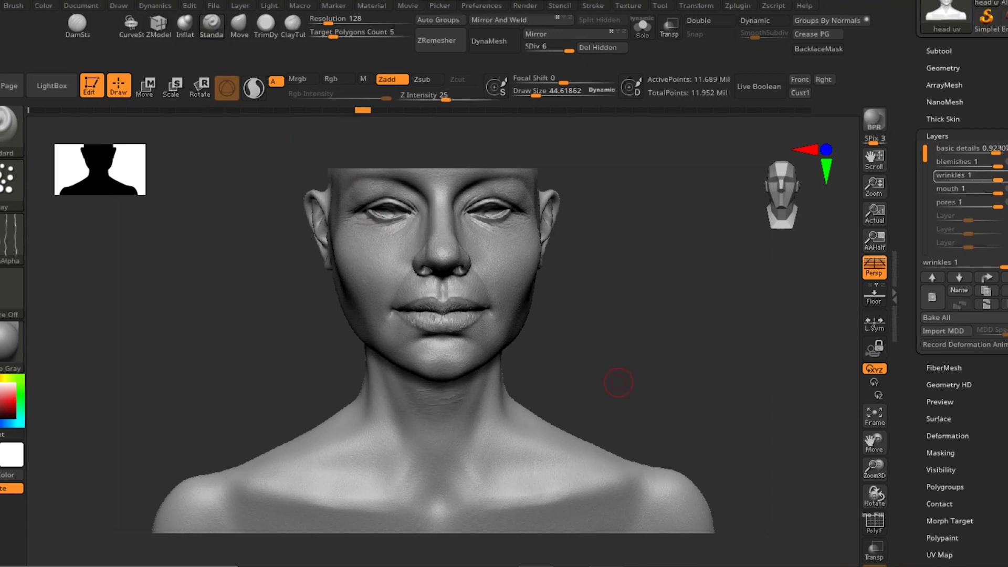
Step the undo history further and examine the horizontal neck wrinkles up close from front and three-quarter views
mouse_move(624, 352)
left_mouse_down("alt")
mouse_move(614, 369)
mouse_move(617, 310)
mouse_move(650, 353)
mouse_move(619, 412)
left_mouse_up("alt")
left_click_drag(662, 362, 630, 301)
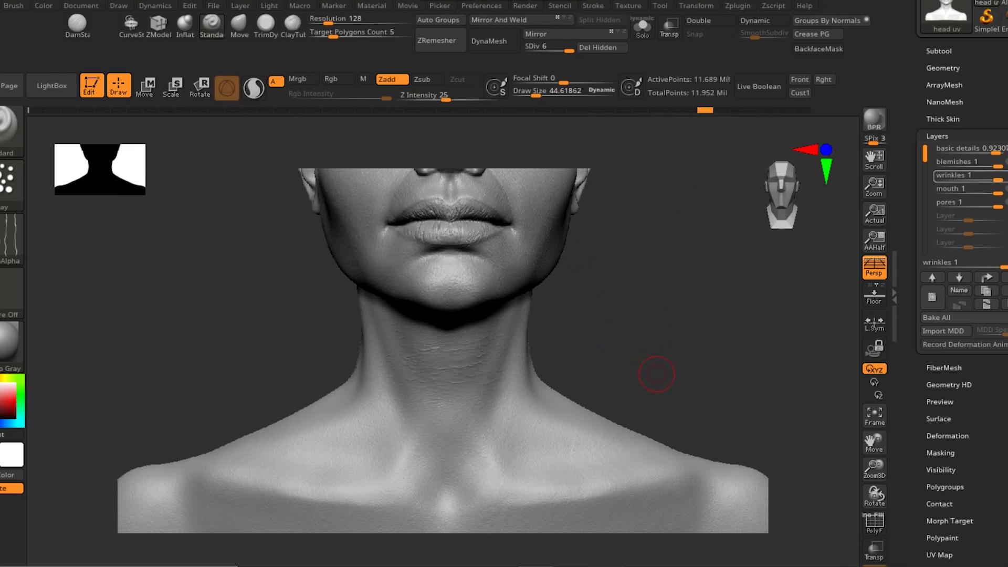
mouse_move(710, 368)
left_mouse_down()
mouse_move(720, 371)
mouse_move(741, 331)
left_mouse_up()
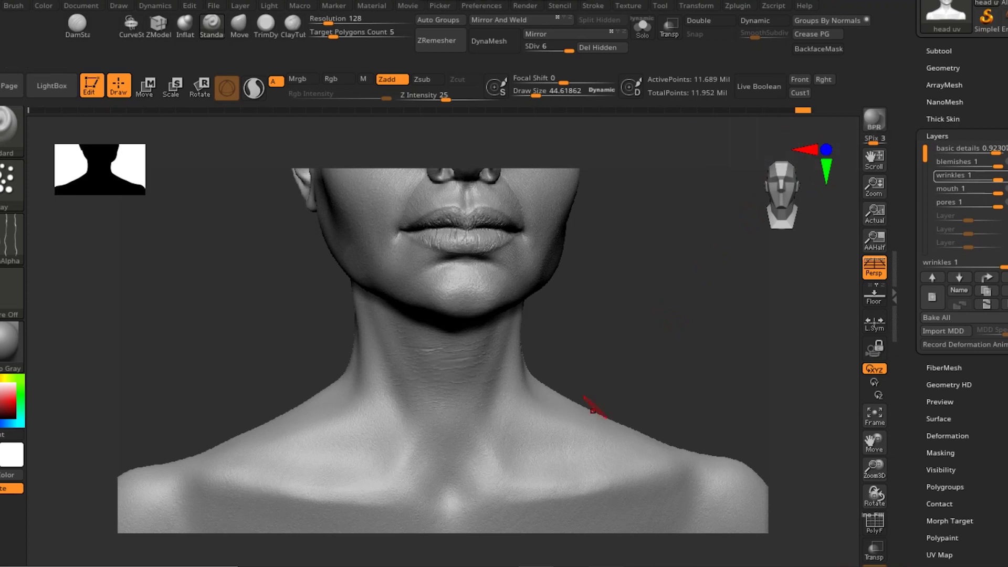
left_click_drag(647, 364, 668, 361)
mouse_move(621, 333)
left_mouse_down("alt")
mouse_move(621, 399)
mouse_move(617, 328)
left_mouse_up("alt")
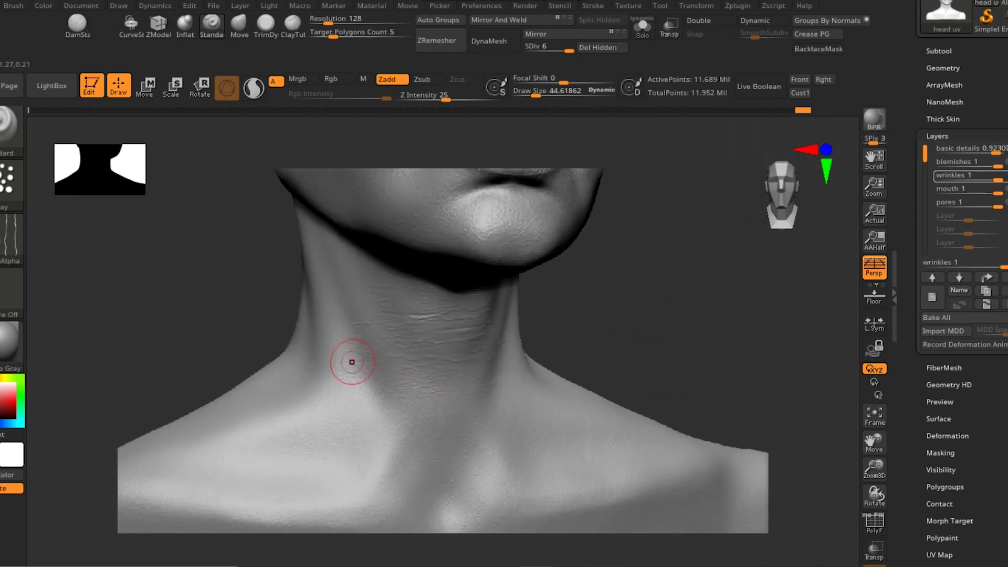
left_click_drag(669, 362, 643, 356)
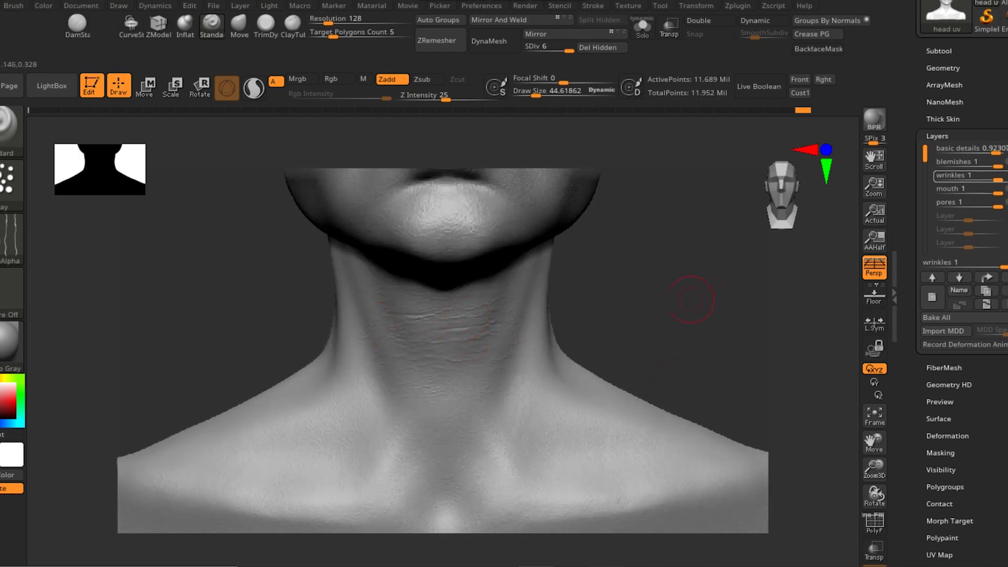
Reduce the draw size to about 21 and smooth the neck creases on the wrinkles layer
left_click_drag(686, 292, 405, 424)
left_click_drag(655, 330, 645, 329)
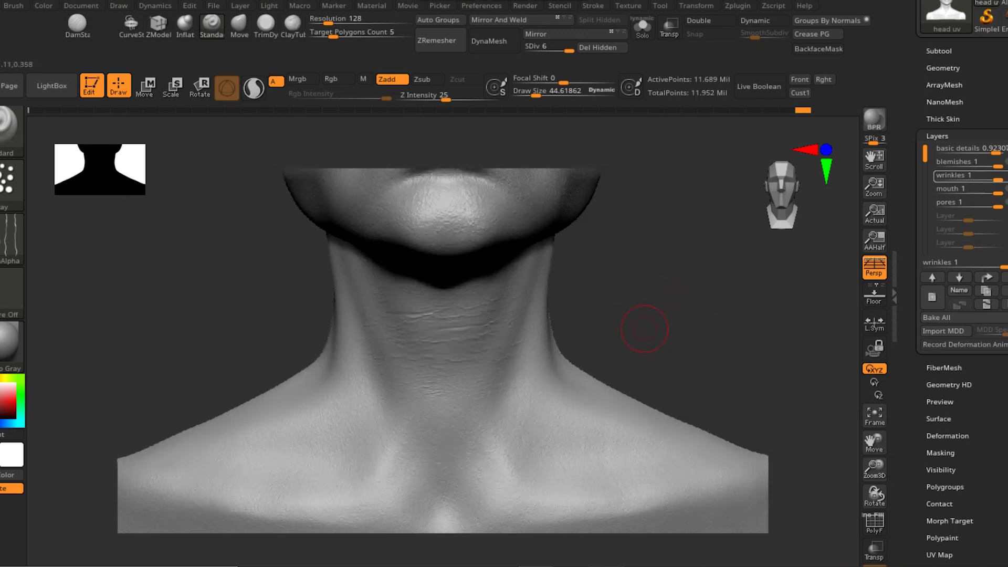
left_click_drag(705, 324, 682, 339)
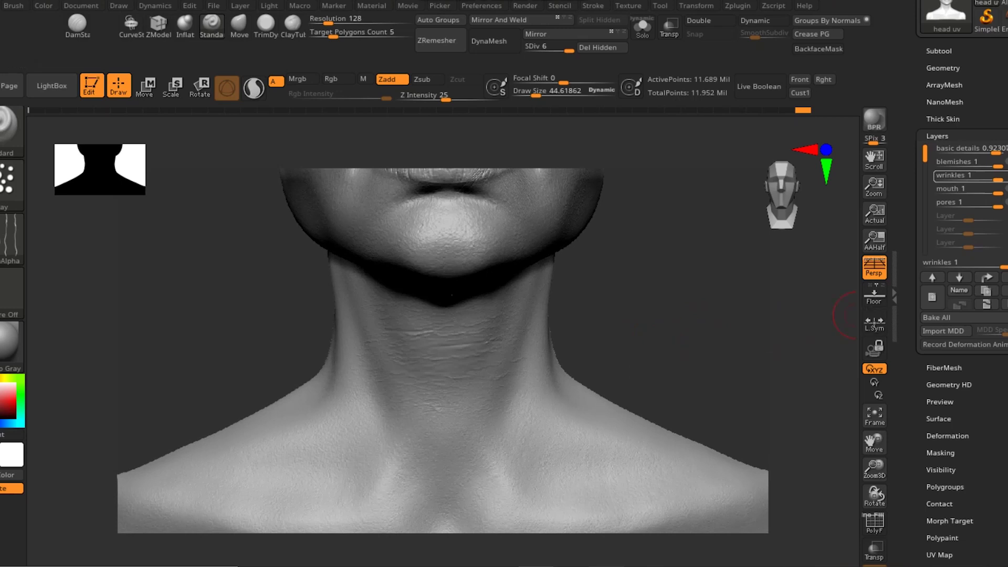
left_click(961, 176)
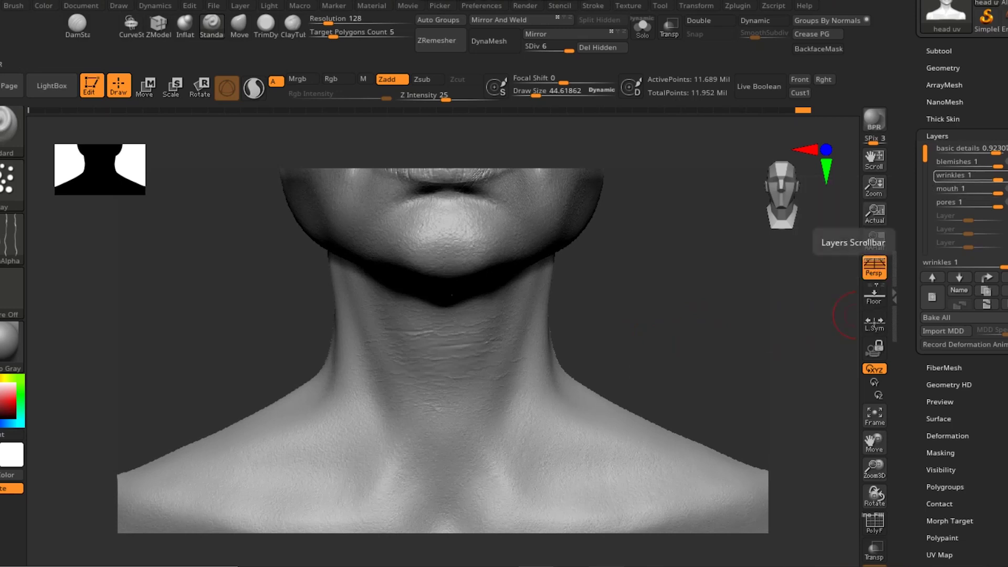
key("s")
left_click_drag(468, 375, 460, 374)
key("shift")
left_click_drag(389, 329, 394, 359, "shift")
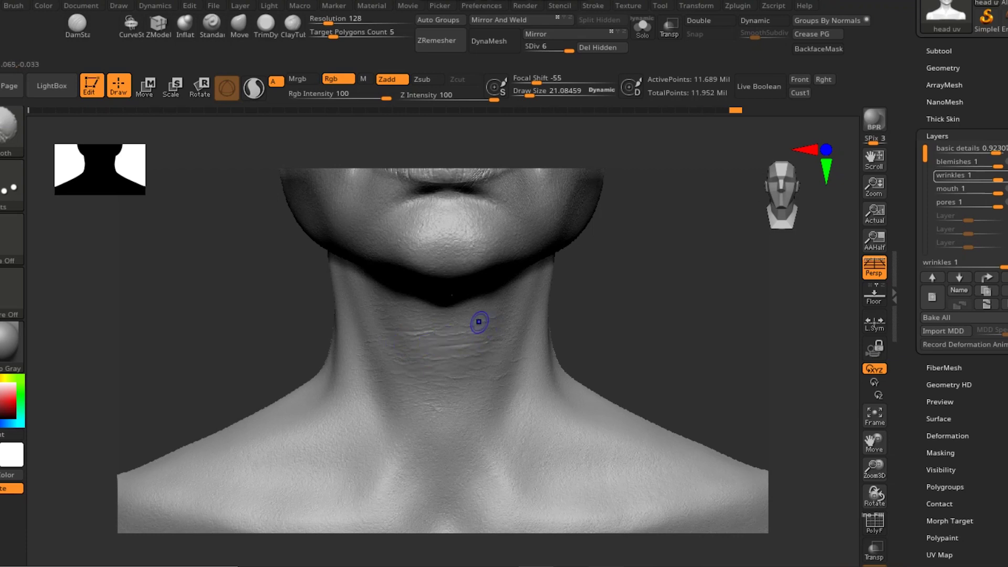
Return to the Standard brush and view the whole face on the extra details layer at the start of its undo history
key("b")
key("s")
key("t")
left_click_drag(662, 360, 634, 384, "alt")
left_click_drag(663, 307, 668, 413, "alt")
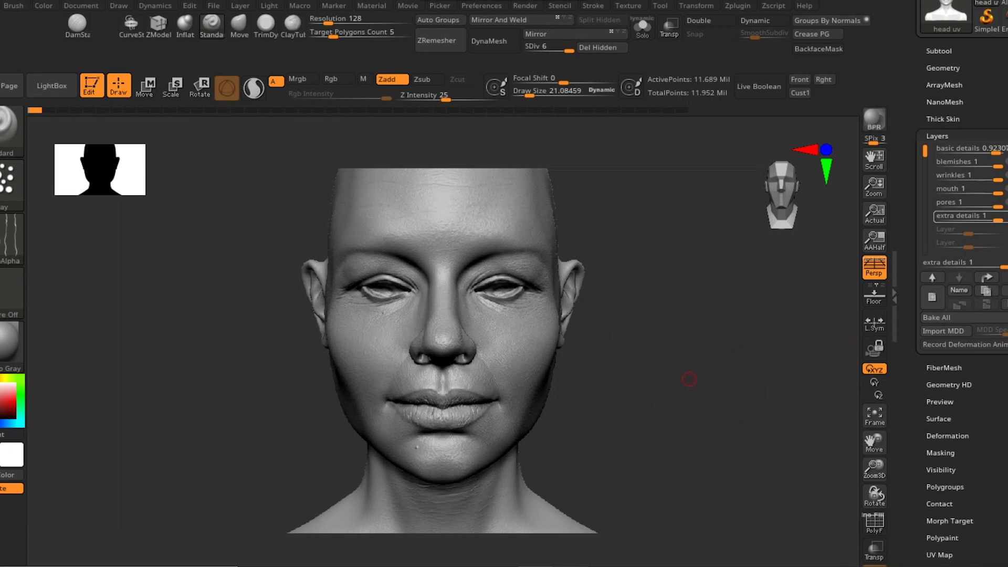
mouse_move(639, 391)
left_mouse_down("alt")
mouse_move(626, 371)
mouse_move(626, 405)
mouse_move(708, 386)
mouse_move(648, 384)
left_mouse_up("alt")
left_click_drag(798, 383, 777, 368)
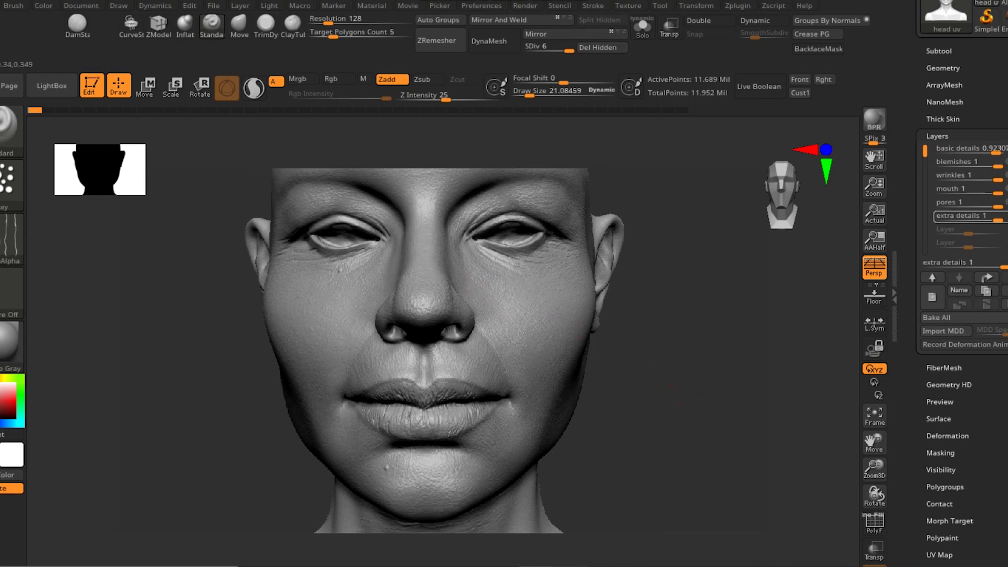
Step the extra details undo history forward and examine the cheeks, nose and mouth from front and three-quarter views
left_click_drag(651, 387, 714, 387)
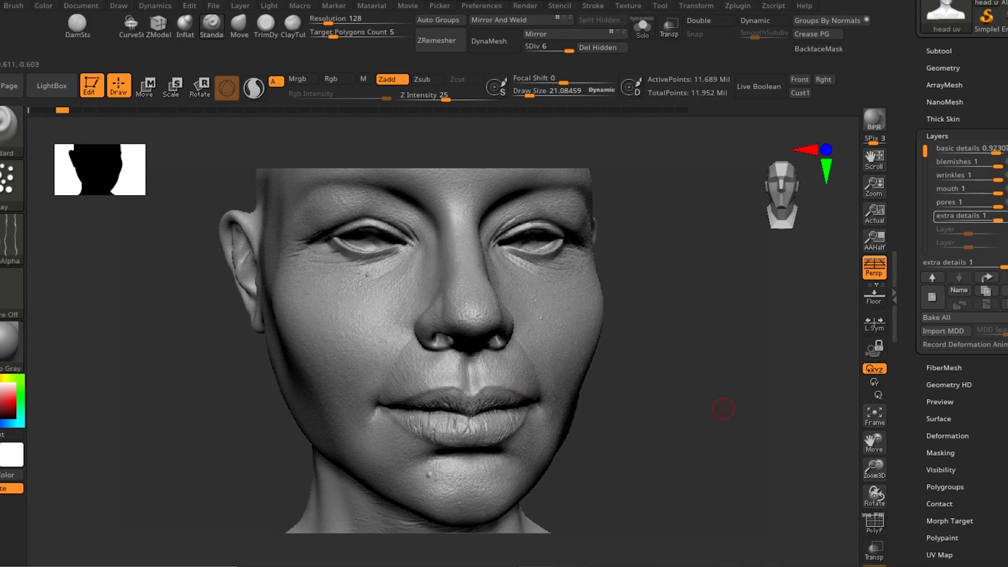
left_click_drag(724, 408, 629, 375)
left_click_drag(719, 405, 717, 397)
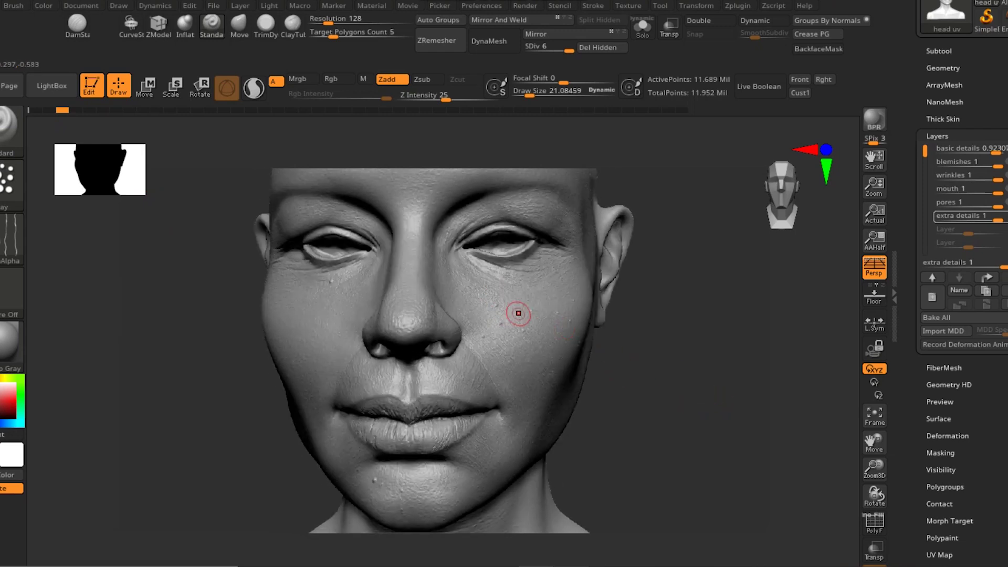
key("ctrl+z")
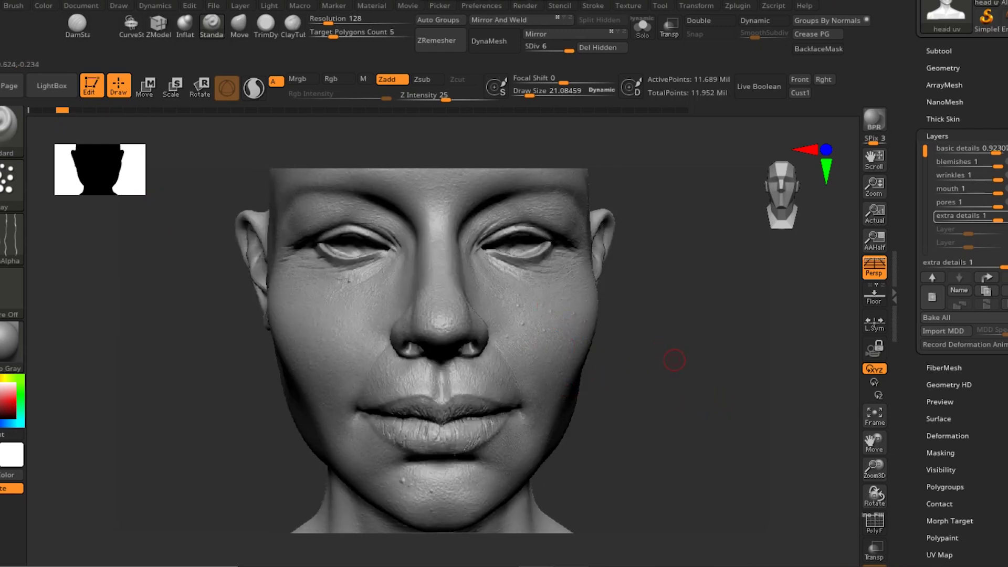
left_click_drag(700, 370, 436, 319)
left_click_drag(199, 283, 419, 229)
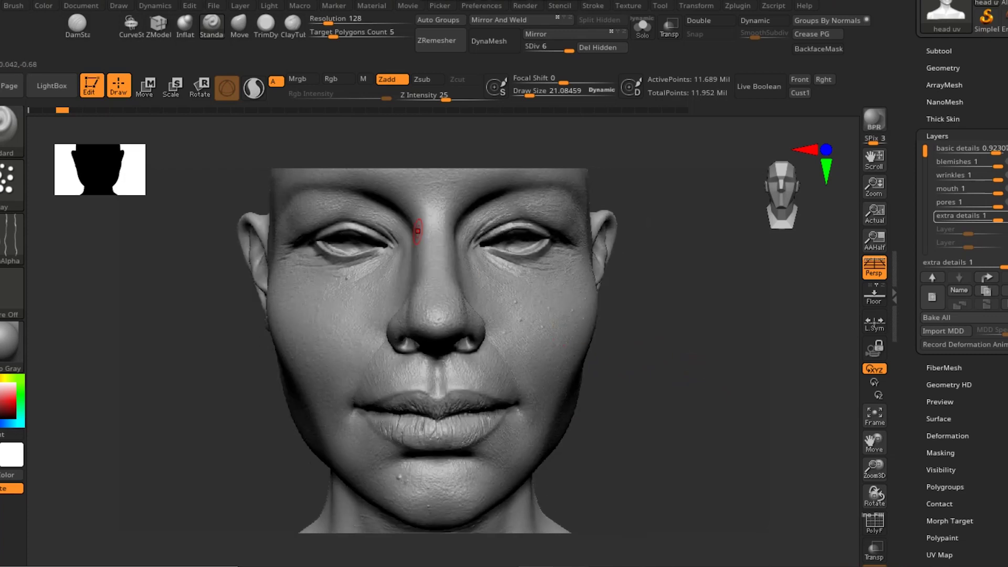
Step further through the extra details undo history and examine the face, neck and upper chest from several angles
key("ctrl+z")
left_click(130, 109)
mouse_move(645, 464)
left_mouse_down("alt")
mouse_move(666, 364)
mouse_move(656, 315)
mouse_move(658, 430)
left_mouse_up("alt")
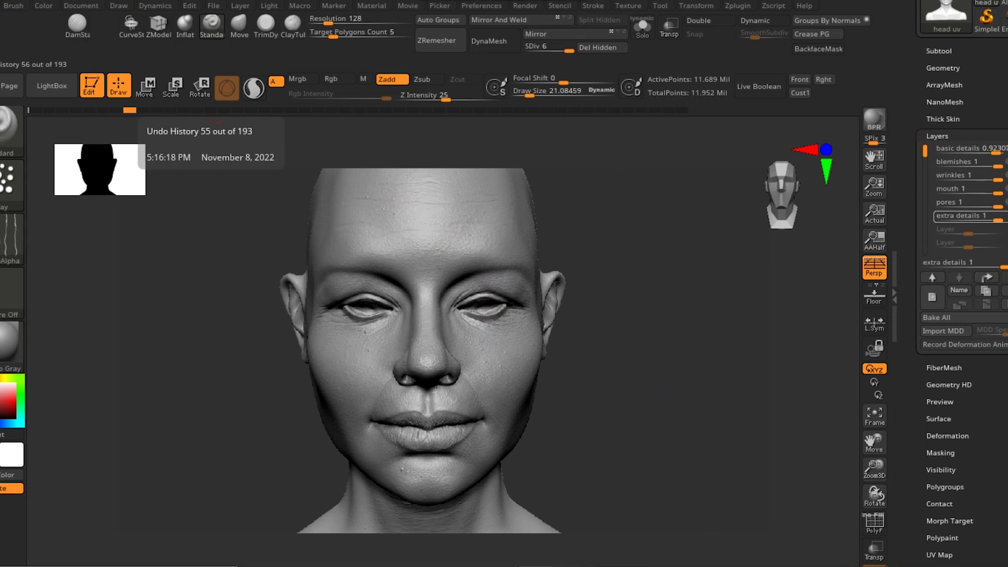
left_click(211, 110)
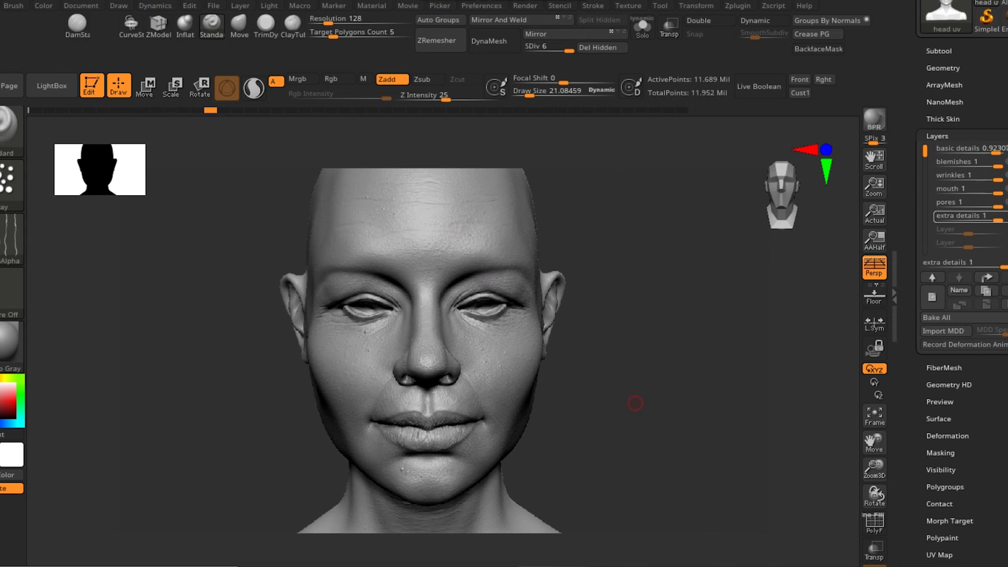
mouse_move(633, 401)
left_mouse_down()
mouse_move(669, 408)
mouse_move(659, 412)
mouse_move(575, 342)
left_mouse_up()
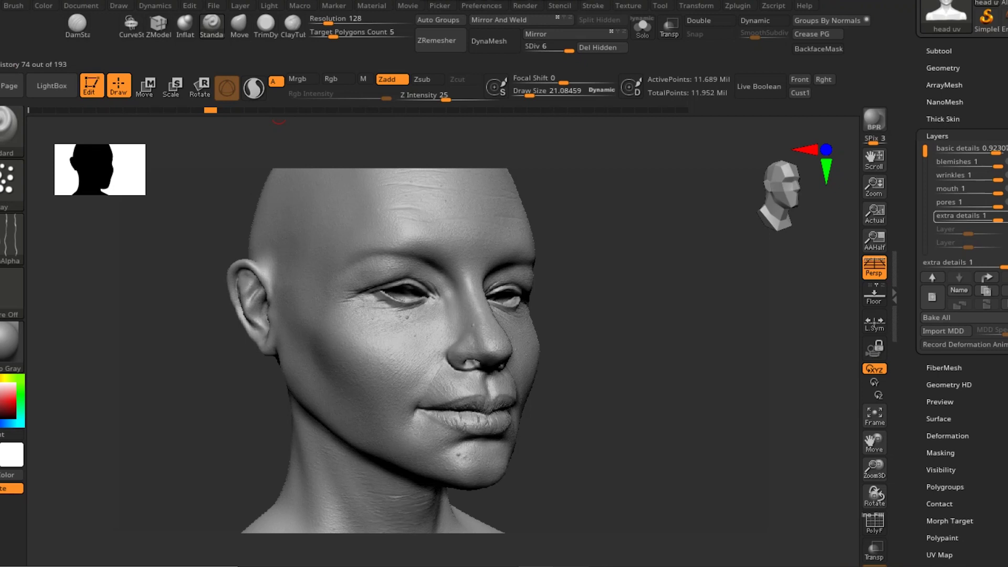
left_click(304, 110)
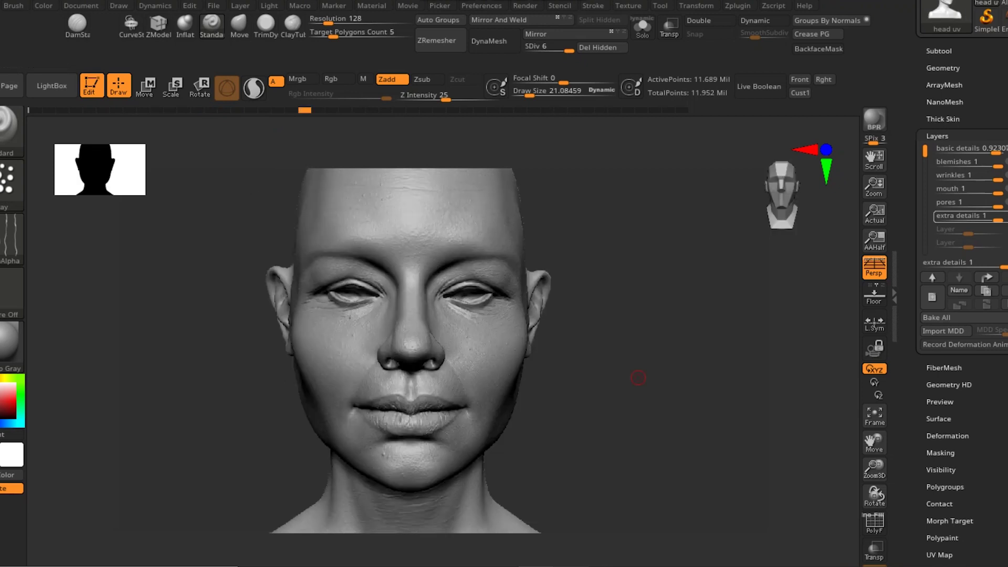
mouse_move(702, 399)
left_mouse_down()
mouse_move(724, 405)
mouse_move(709, 406)
mouse_move(731, 377)
mouse_move(659, 325)
mouse_move(603, 221)
left_mouse_up()
key("ctrl+z")
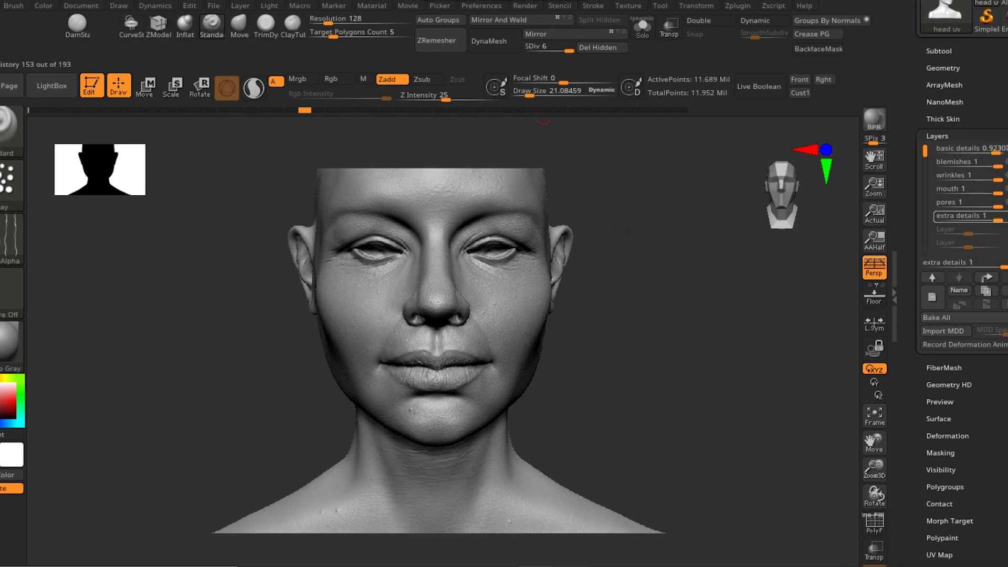
key("ctrl+shift+z")
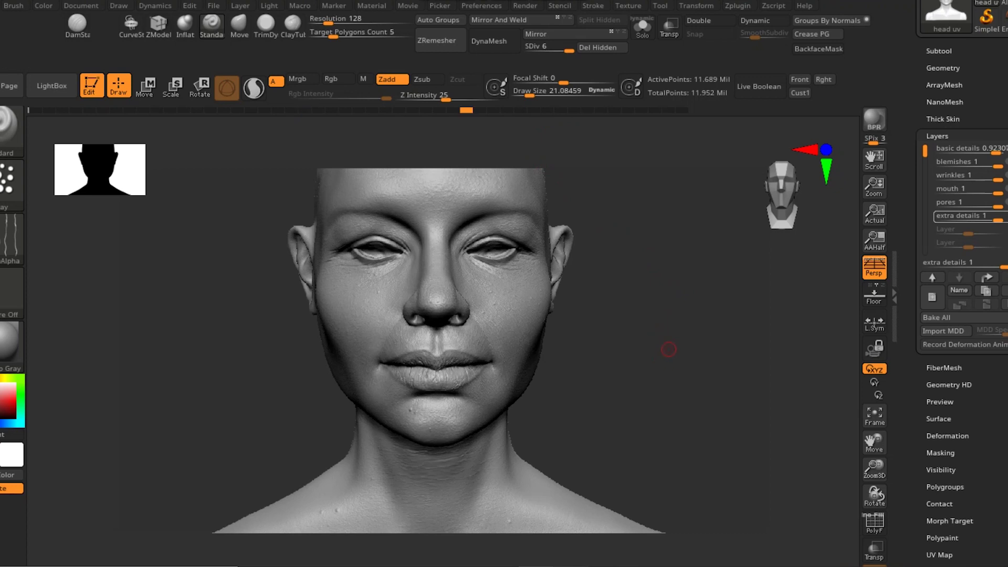
Assign Alpha 36 and the Dots stroke to the Standard brush
mouse_move(659, 334)
left_mouse_down()
mouse_move(673, 339)
mouse_move(682, 367)
left_mouse_up()
left_click_drag(585, 360, 551, 357)
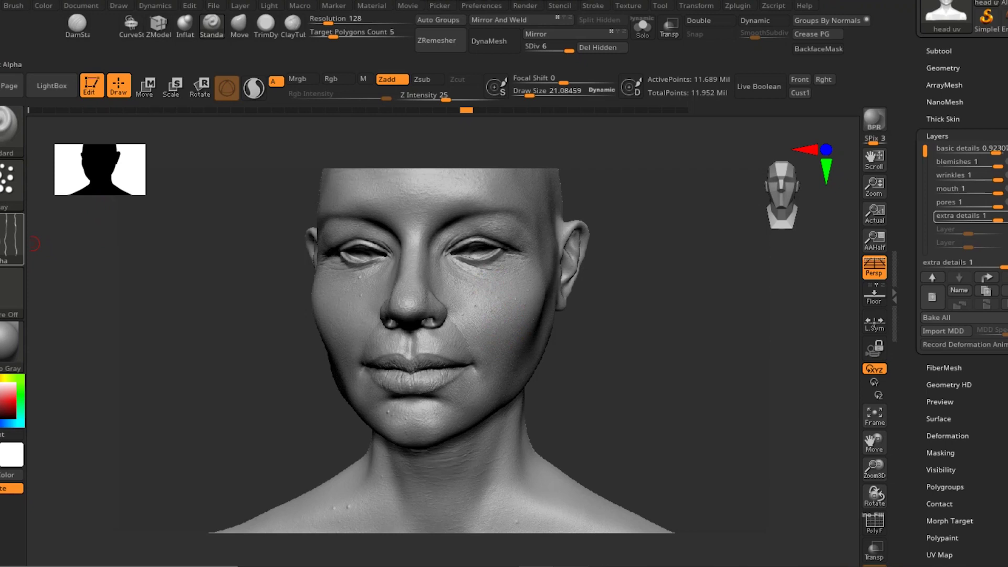
left_click(13, 239)
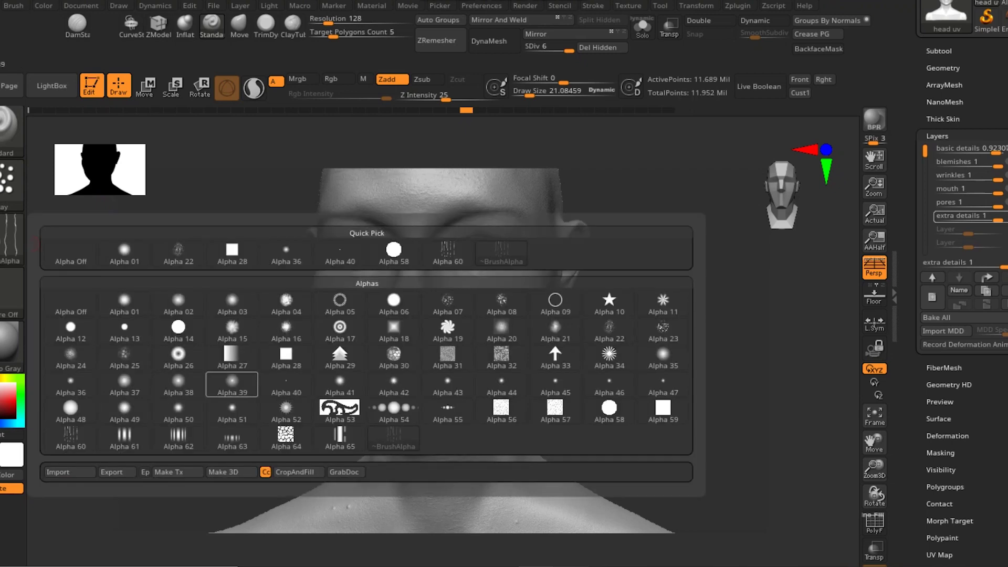
left_click(70, 383)
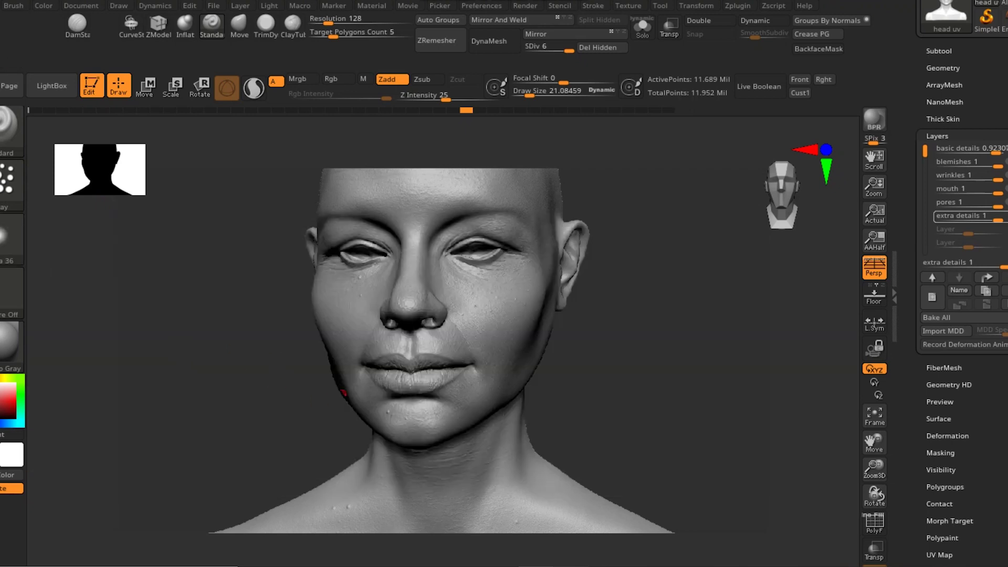
mouse_move(322, 397)
left_mouse_down()
mouse_move(290, 422)
mouse_move(347, 341)
mouse_move(418, 272)
left_mouse_up()
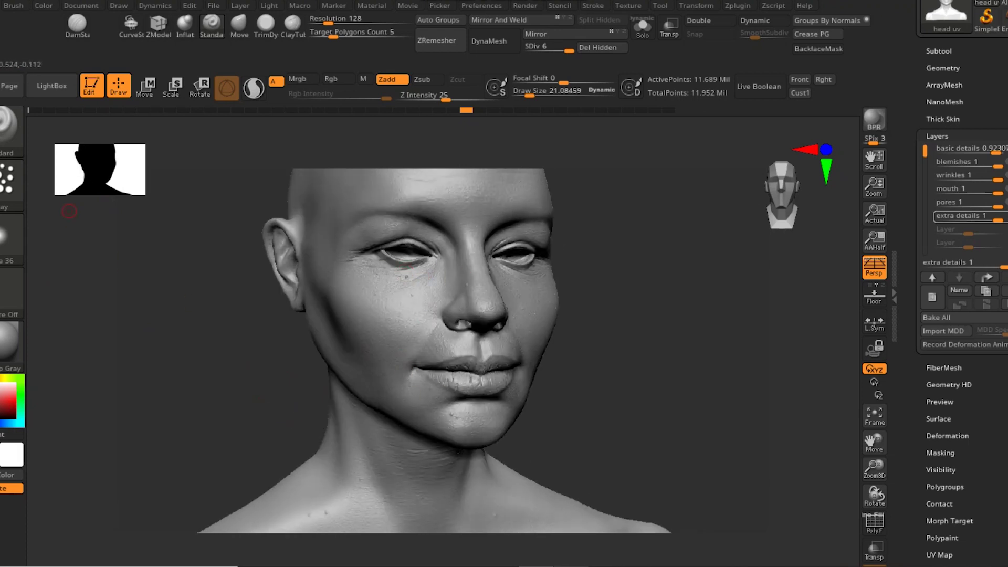
left_click(11, 182)
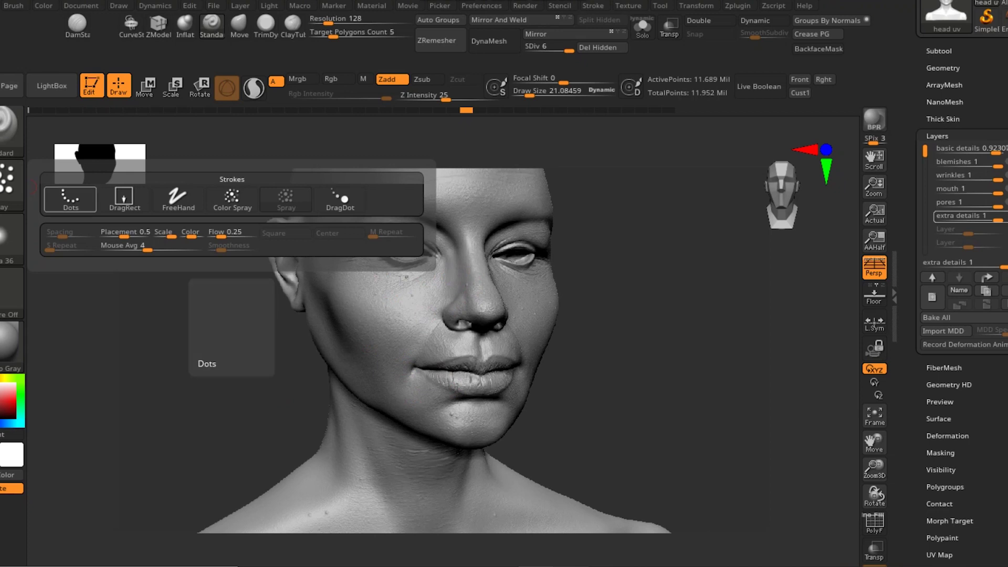
left_click(70, 198)
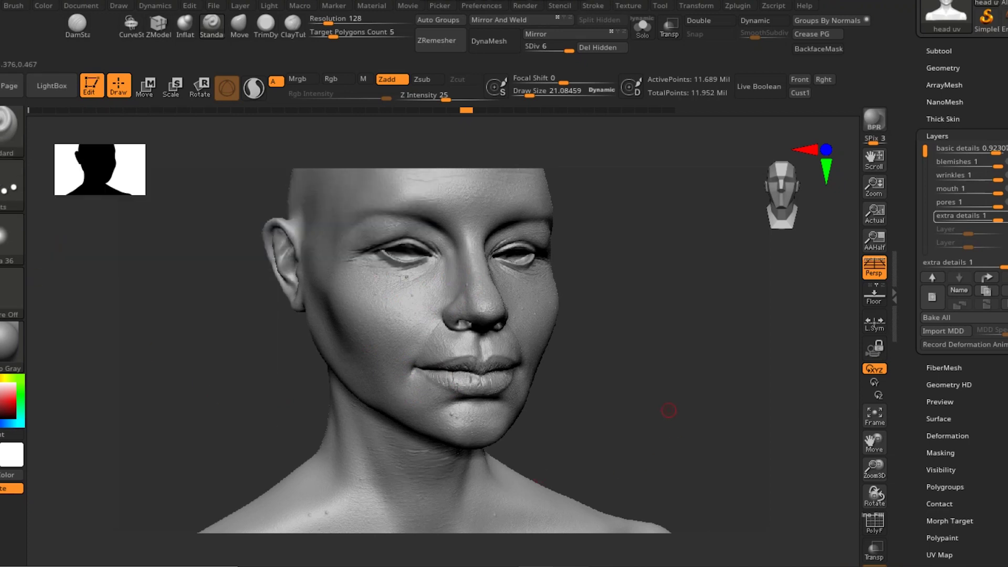
Step the undo history to its last entry, 193, and examine the finished face up close and as a whole
left_click_drag(669, 410, 698, 407)
left_click_drag(620, 404, 490, 428)
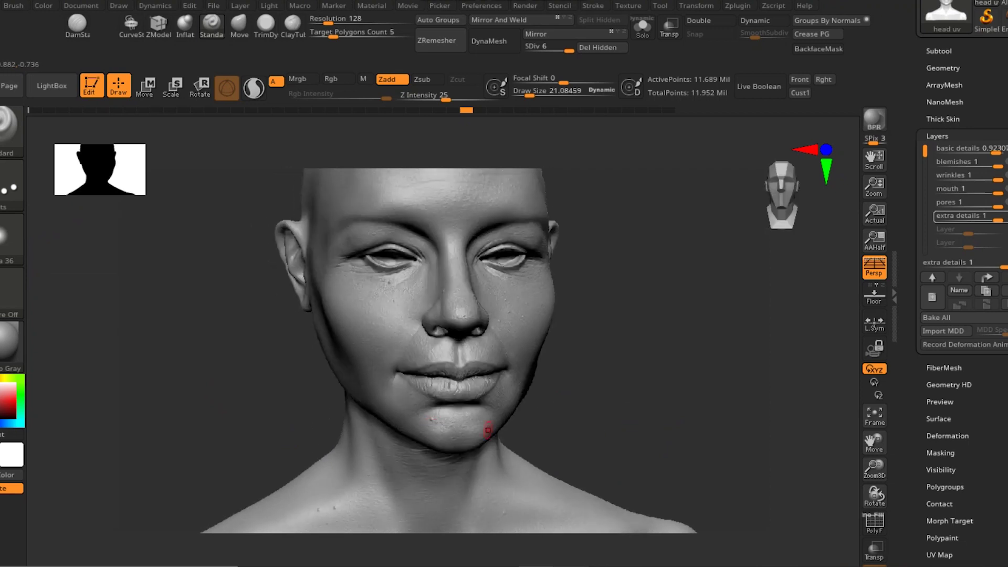
left_click_drag(656, 404, 562, 380)
left_click_drag(675, 400, 644, 384)
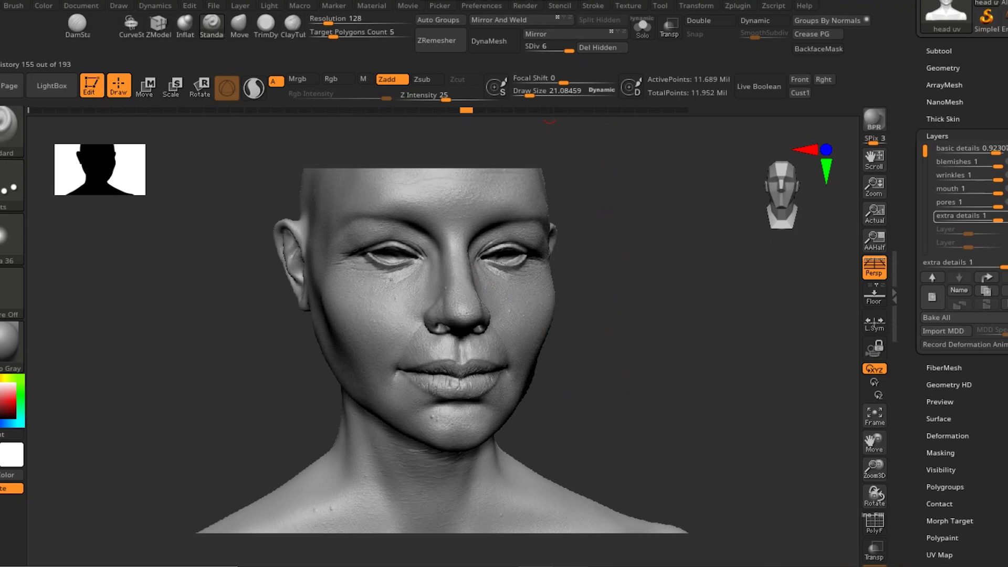
left_click(547, 110)
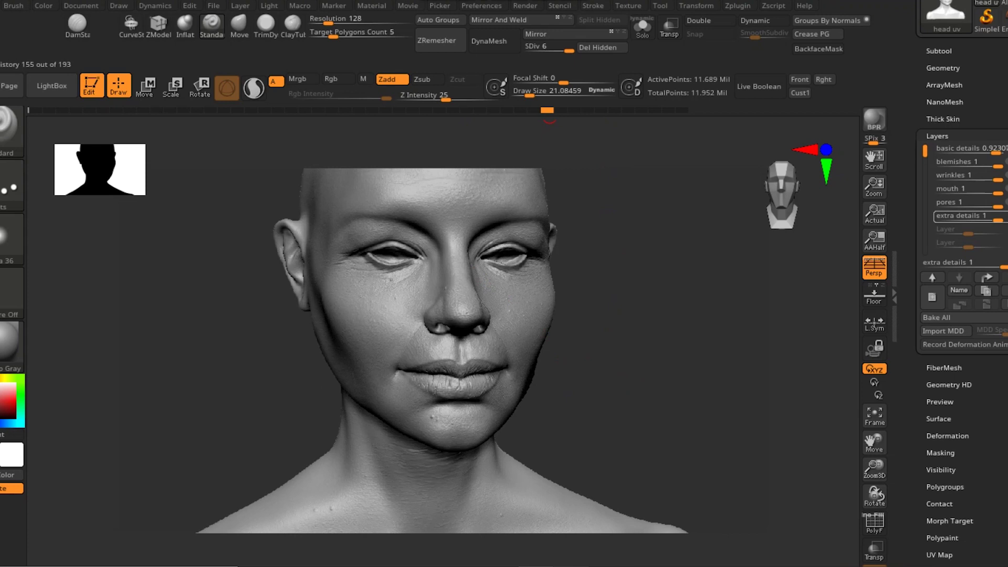
left_click(641, 110)
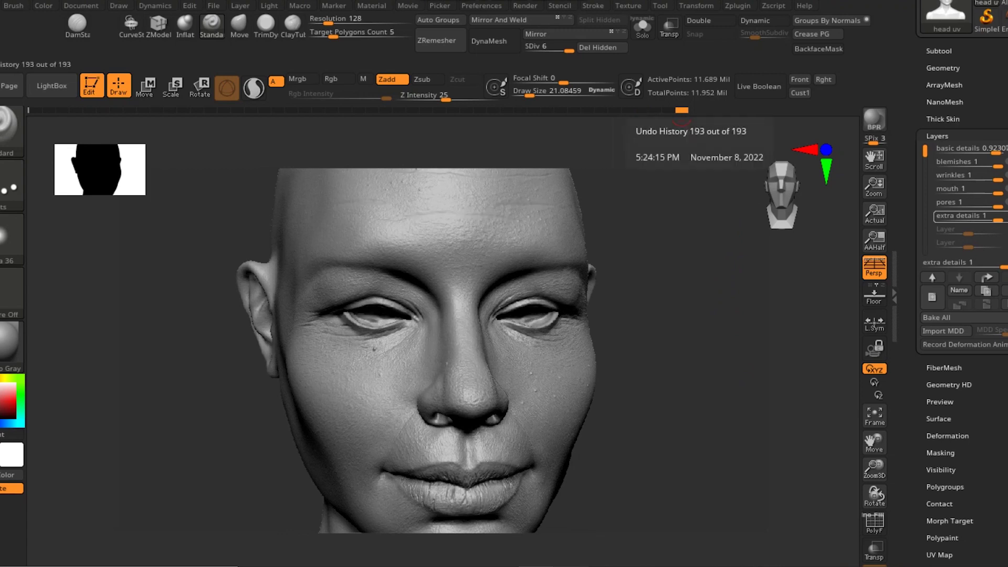
mouse_move(715, 438)
left_mouse_down()
mouse_move(705, 397)
mouse_move(725, 332)
mouse_move(767, 337)
mouse_move(724, 412)
mouse_move(729, 420)
mouse_move(689, 459)
left_mouse_up()
right_click(689, 459)
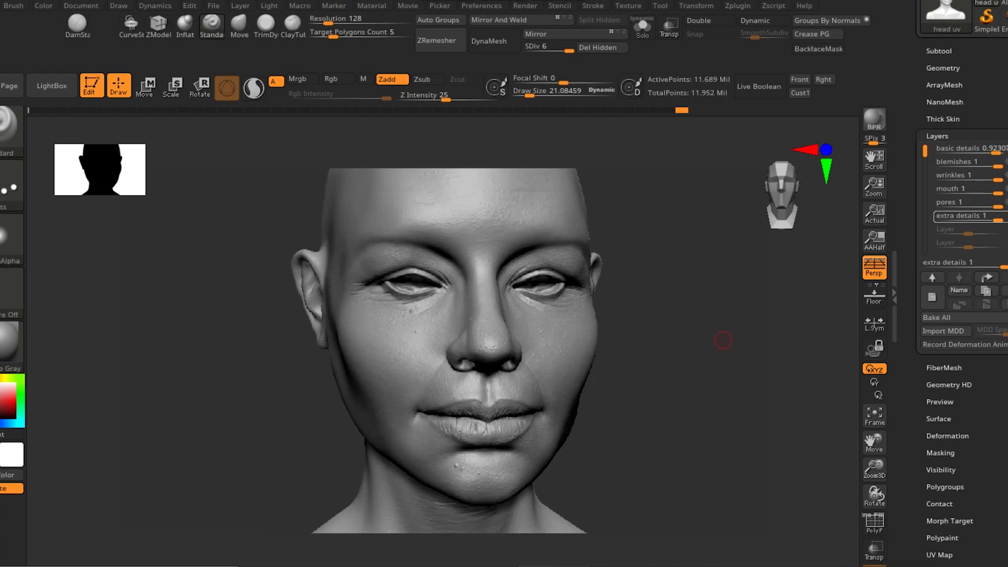
left_click_drag(722, 341, 712, 319, "alt")
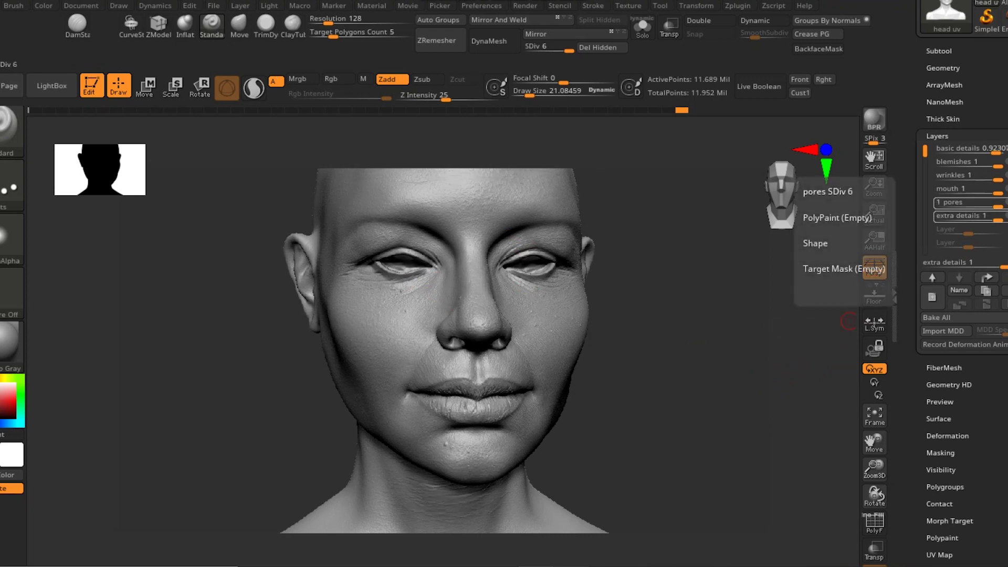
Activate the pores, mouth, wrinkles, blemishes and basic details layers in turn to review the layer setup
left_click(953, 202)
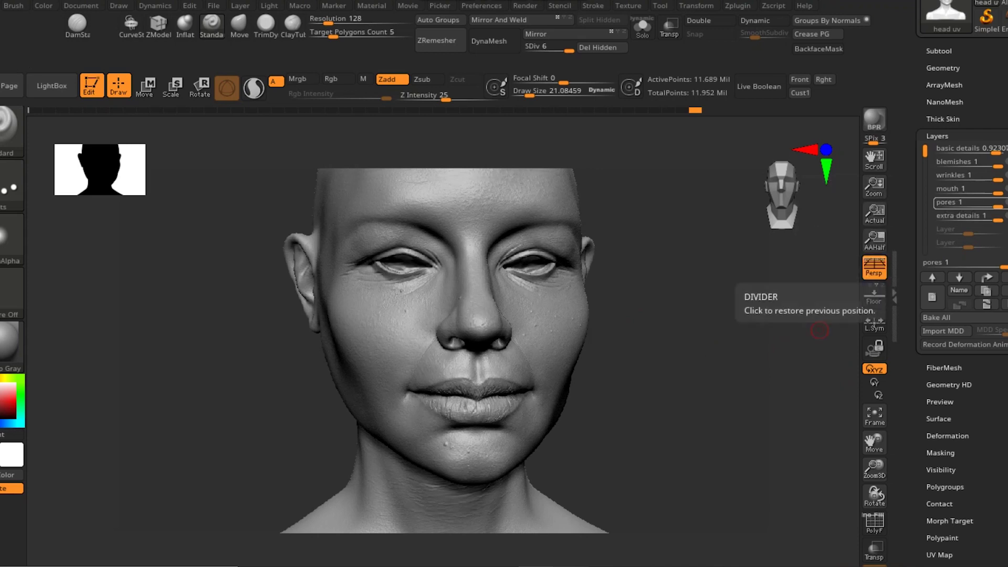
left_click(960, 188)
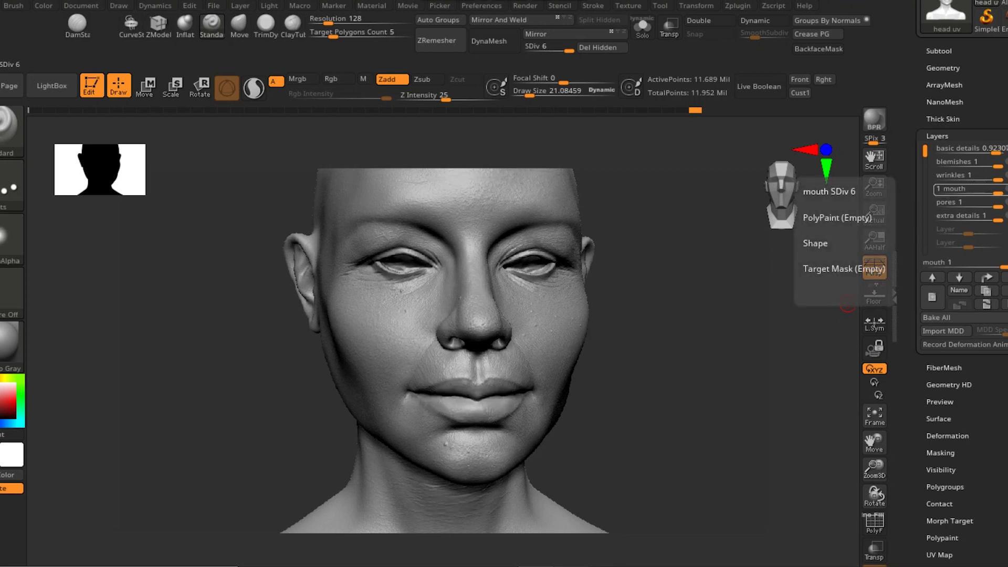
mouse_move(961, 174)
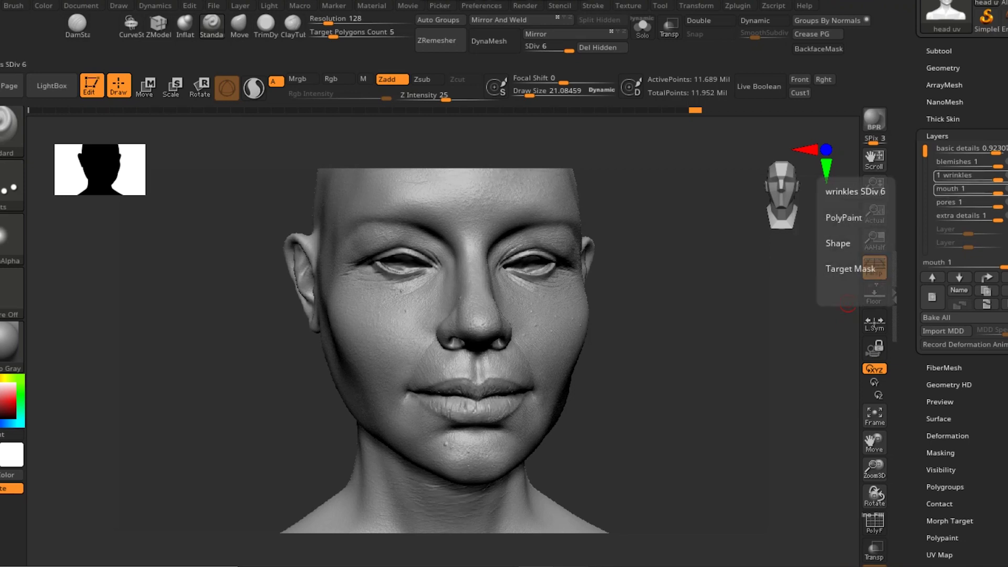
left_click(961, 175)
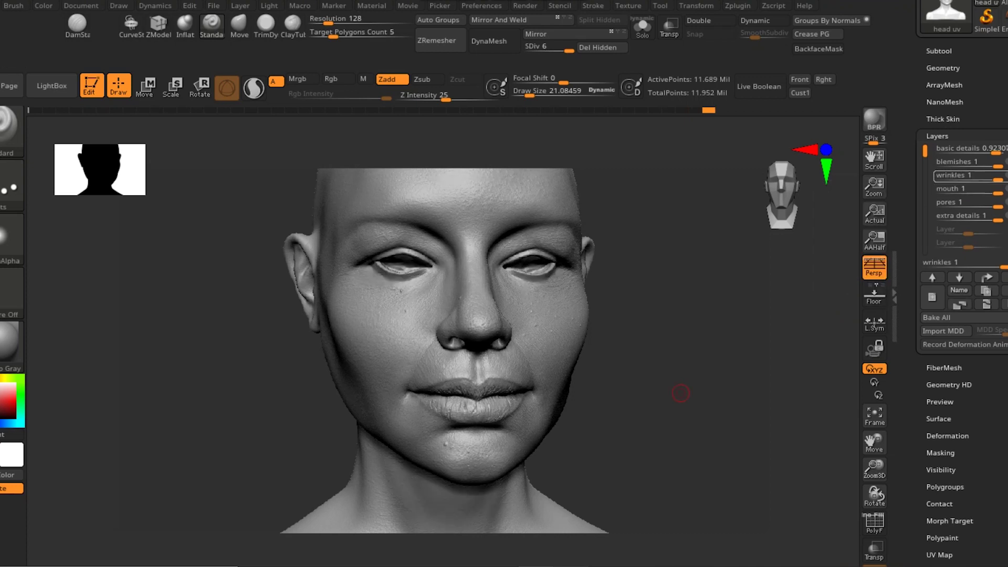
left_click(960, 175)
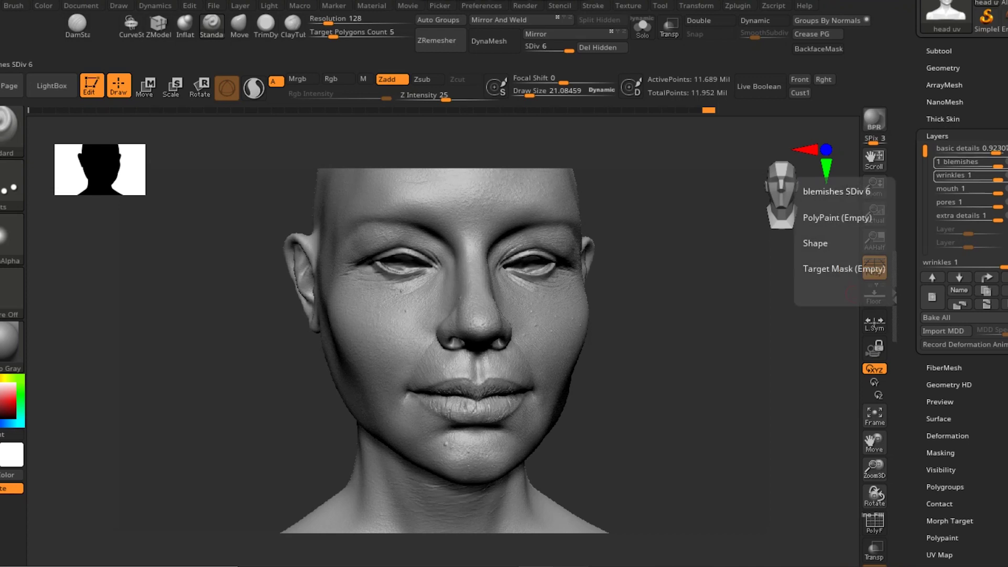
left_click(960, 161)
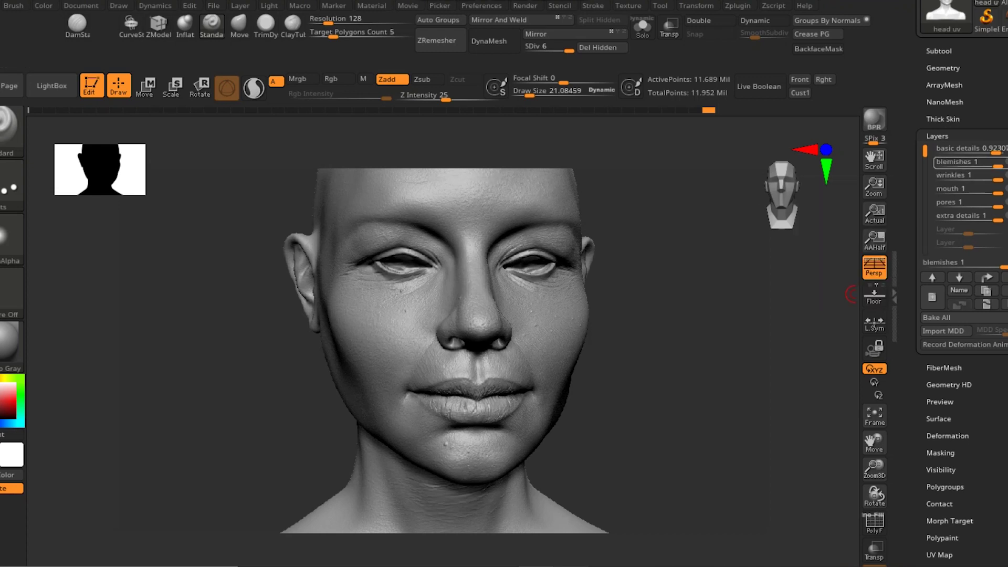
left_click(960, 148)
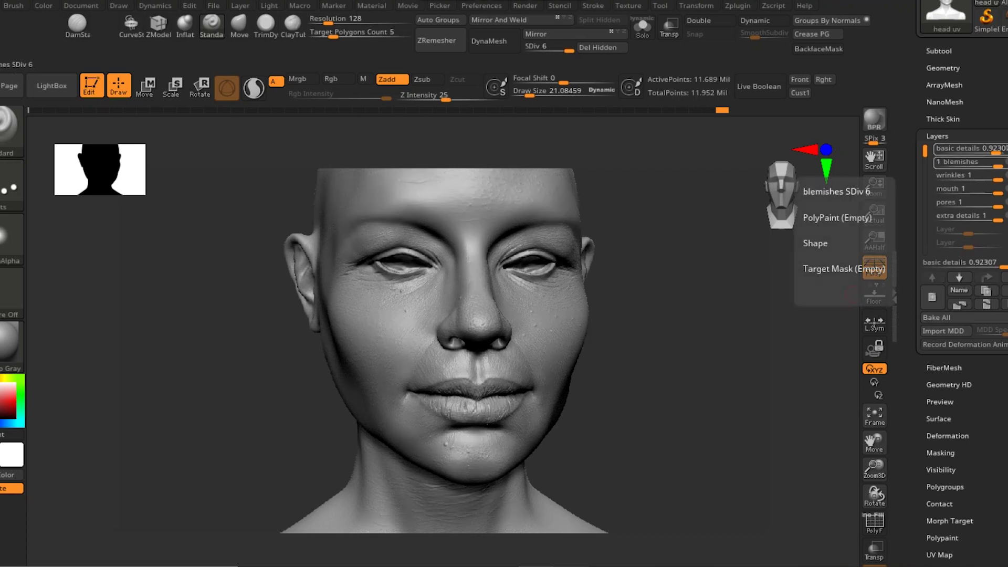
Step the extra details undo history forward to its last entry, 68, and examine the face, mouth and neck from several angles
left_click_drag(772, 374, 773, 401)
mouse_move(961, 148)
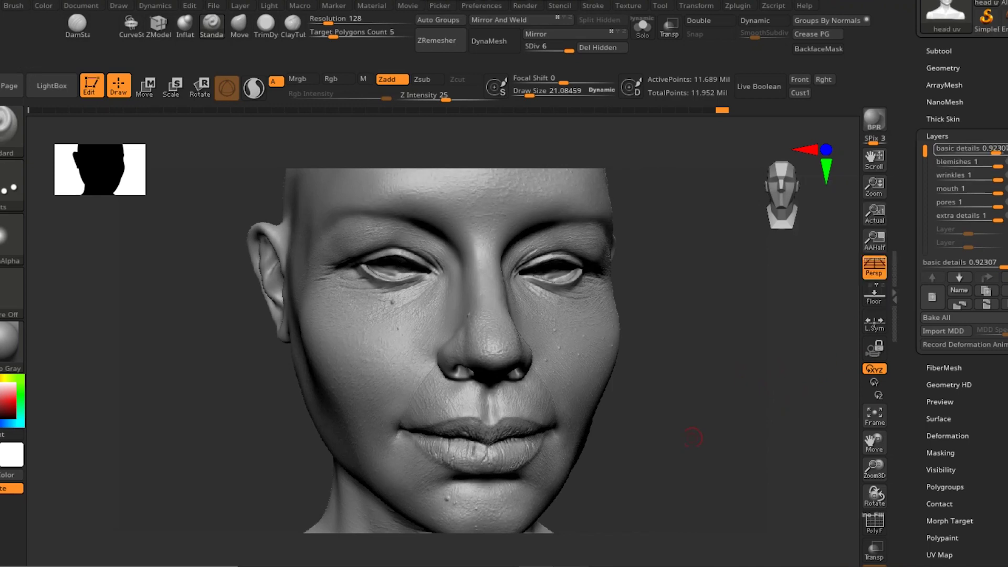
left_click_drag(677, 448, 646, 463, "alt")
left_click_drag(672, 412, 672, 421, "shift")
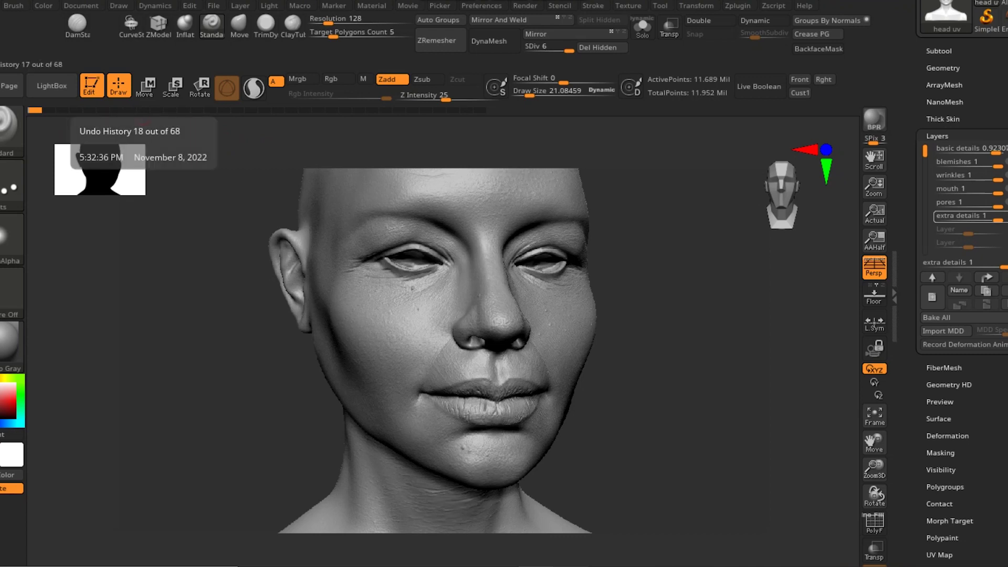
left_click(143, 110)
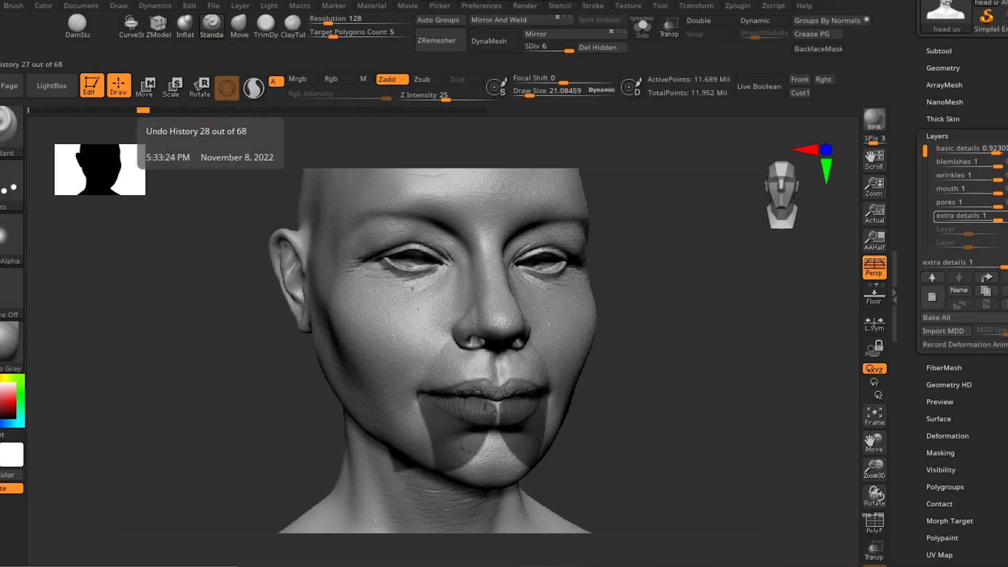
left_click(210, 110)
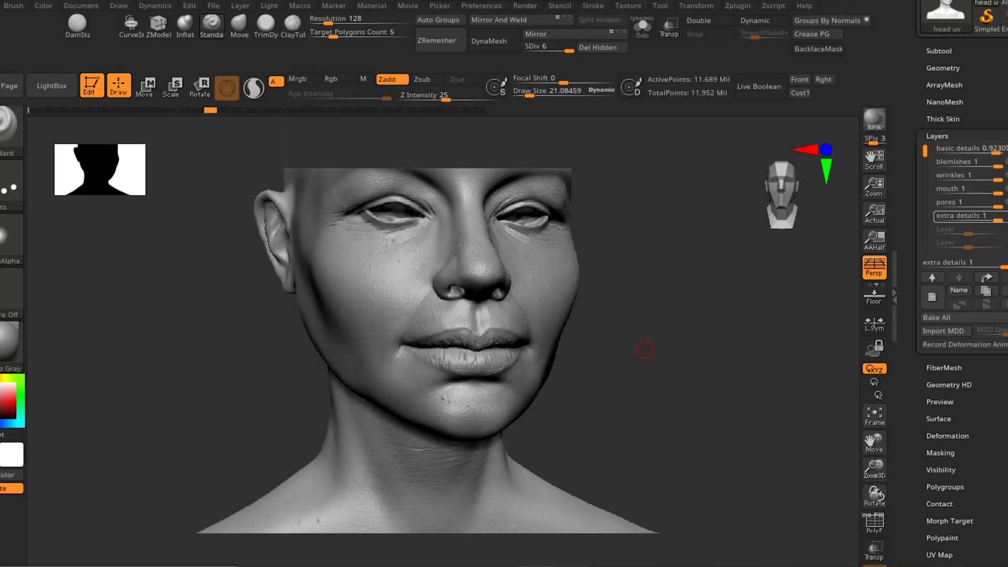
left_click_drag(648, 362, 682, 346, "alt")
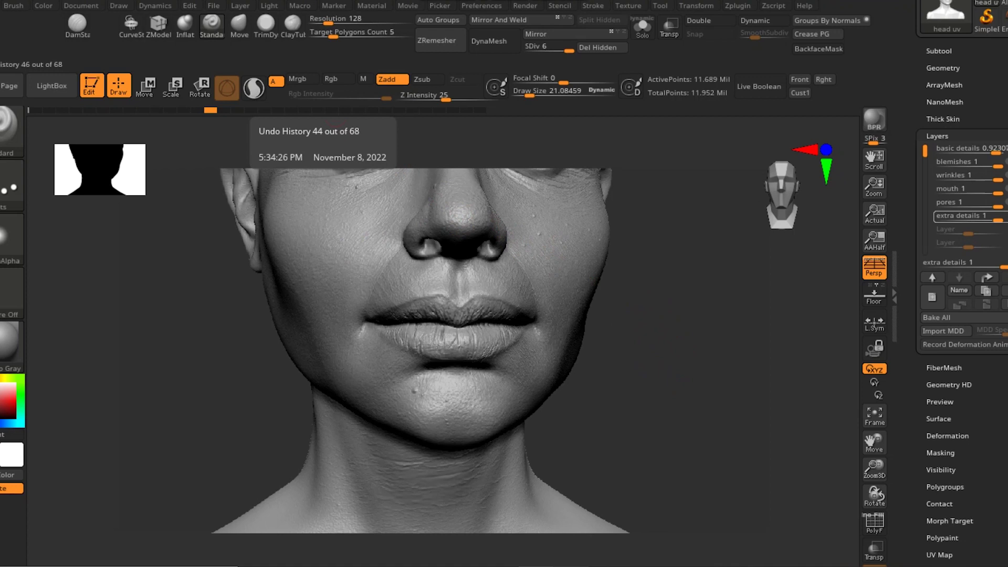
left_click(321, 110)
mouse_move(674, 420)
left_mouse_down()
mouse_move(697, 412)
mouse_move(710, 448)
mouse_move(751, 422)
left_mouse_up()
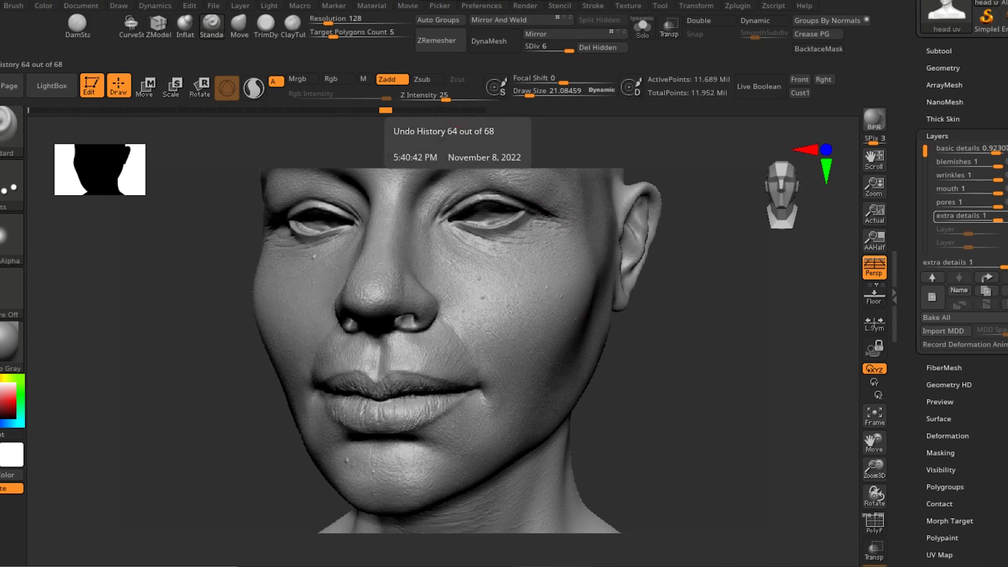
left_click_drag(385, 110, 466, 111)
mouse_move(697, 429)
left_mouse_down()
mouse_move(662, 429)
mouse_move(660, 391)
mouse_move(690, 415)
left_mouse_up()
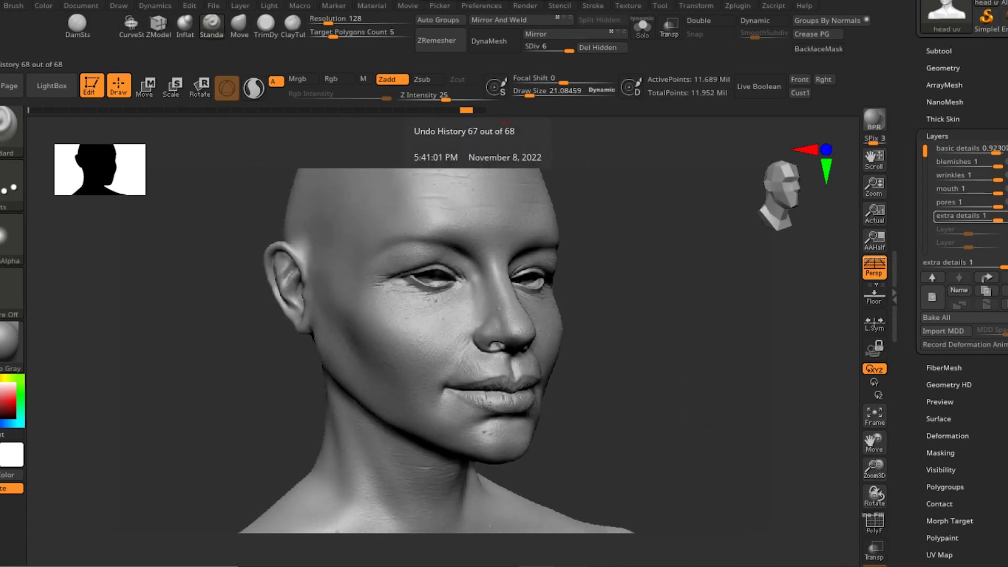
mouse_move(688, 394)
left_mouse_down()
mouse_move(605, 395)
mouse_move(617, 422)
mouse_move(616, 367)
mouse_move(616, 399)
left_mouse_up()
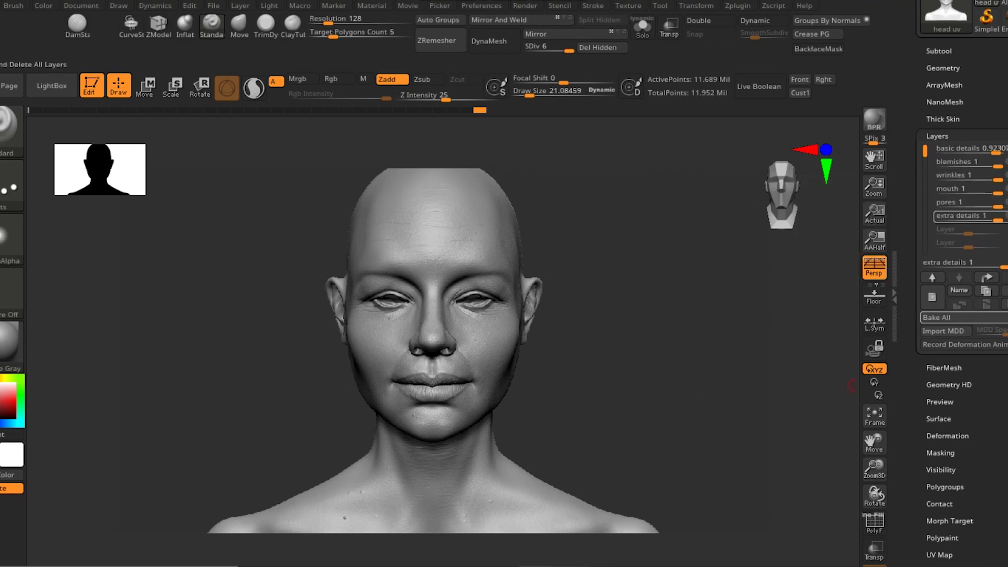
Bake all detail layers into the head mesh and show its subtool list
left_click(937, 317)
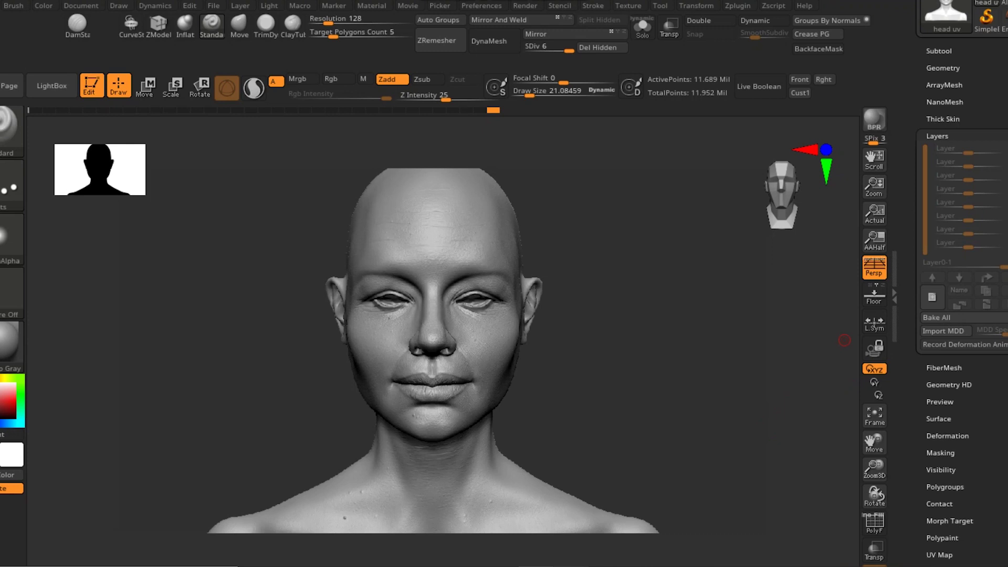
left_click_drag(913, 51, 914, 128)
left_click(938, 128)
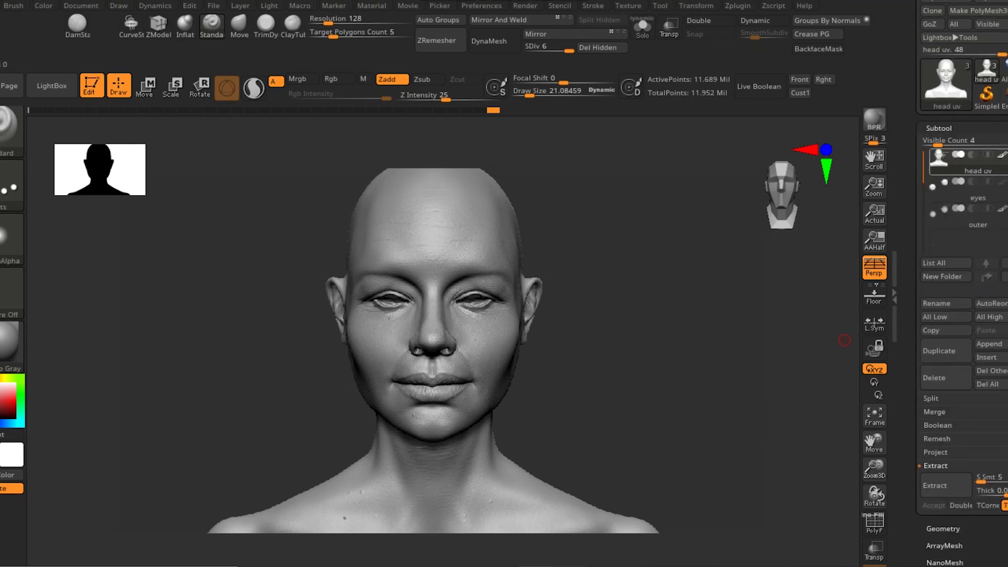
mouse_move(945, 82)
Compare the baked head at subdivision levels 4, 2, 1, 3 and 5
left_click_drag(661, 362, 711, 360, "alt")
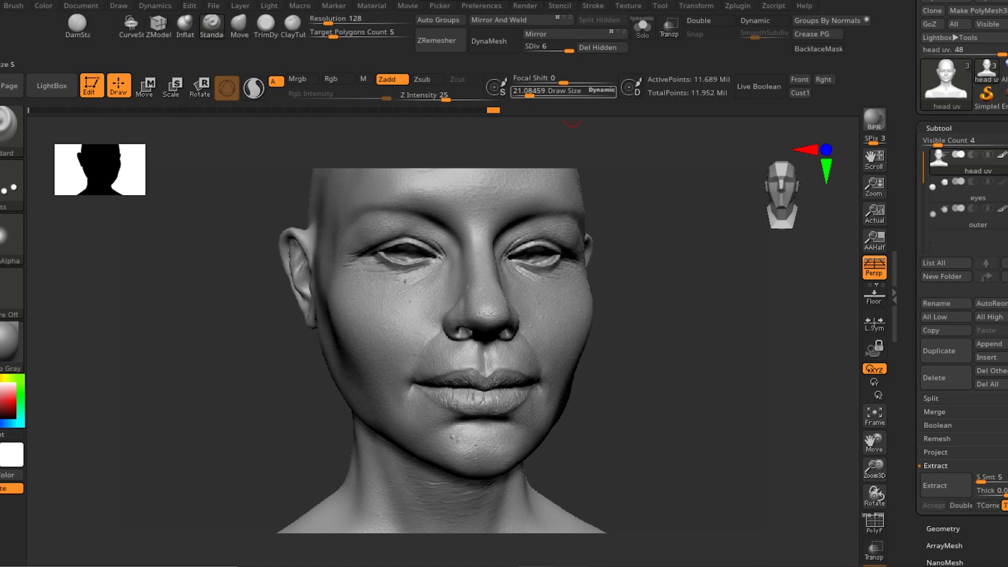
left_click_drag(566, 48, 552, 48)
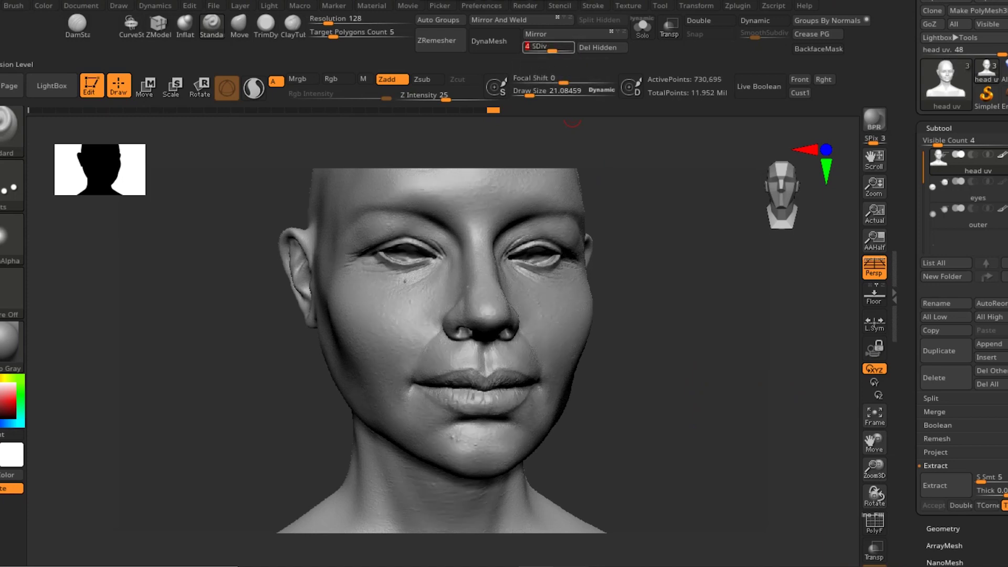
left_click(536, 47)
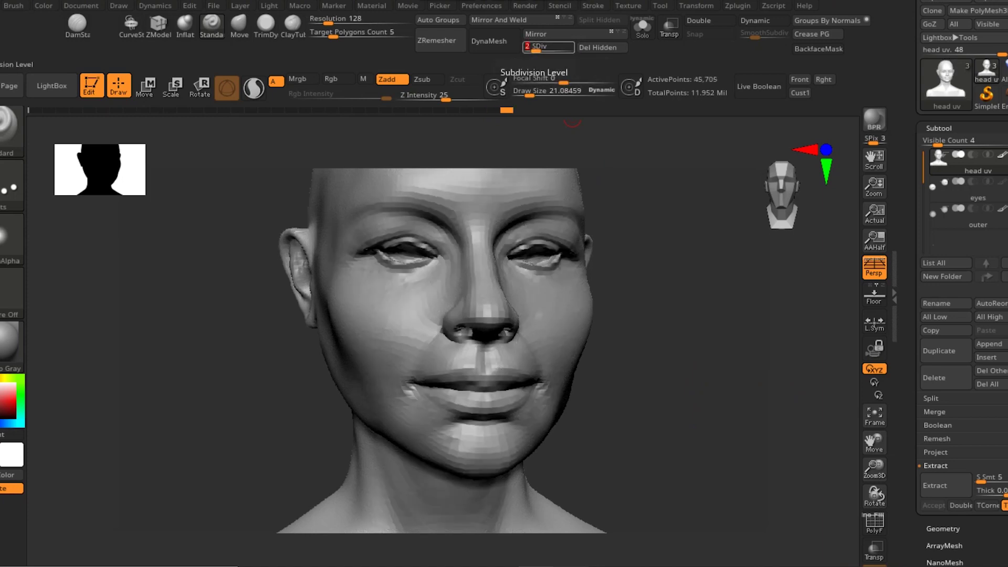
left_click(528, 49)
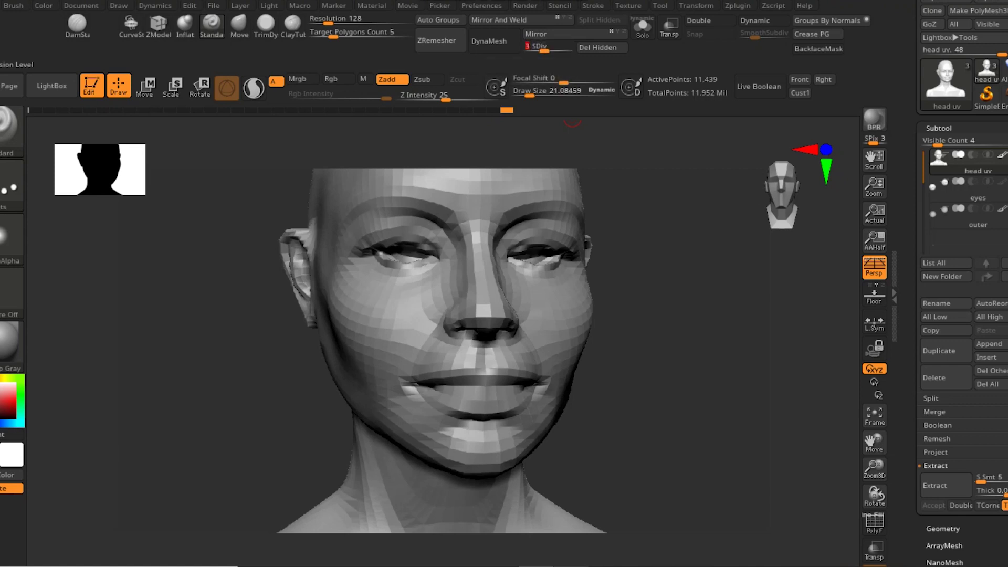
left_click(545, 46)
left_click(561, 47)
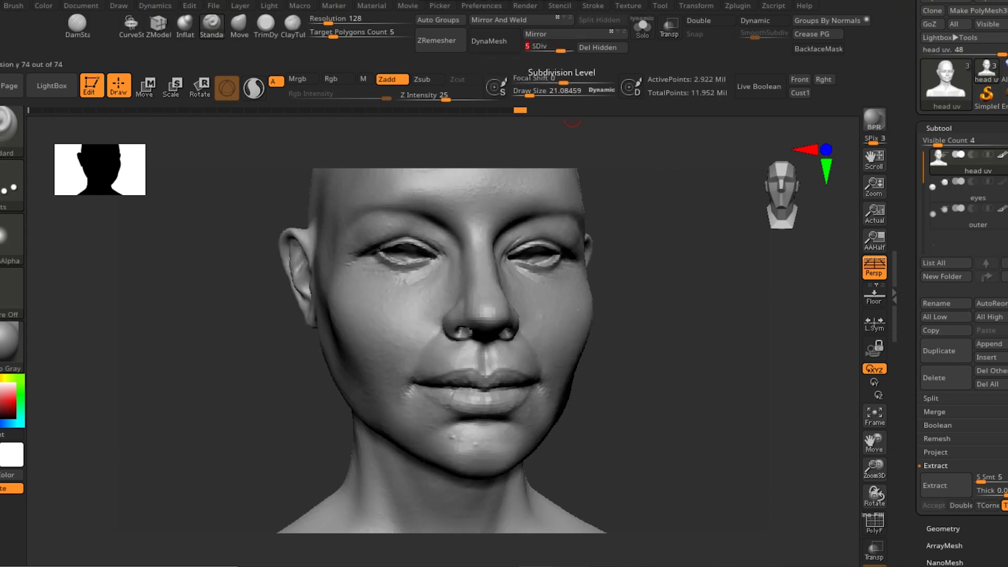
Return the head to subdivision level 6 and examine the skin detail from the front and side
left_click_drag(724, 269, 678, 267, "shift")
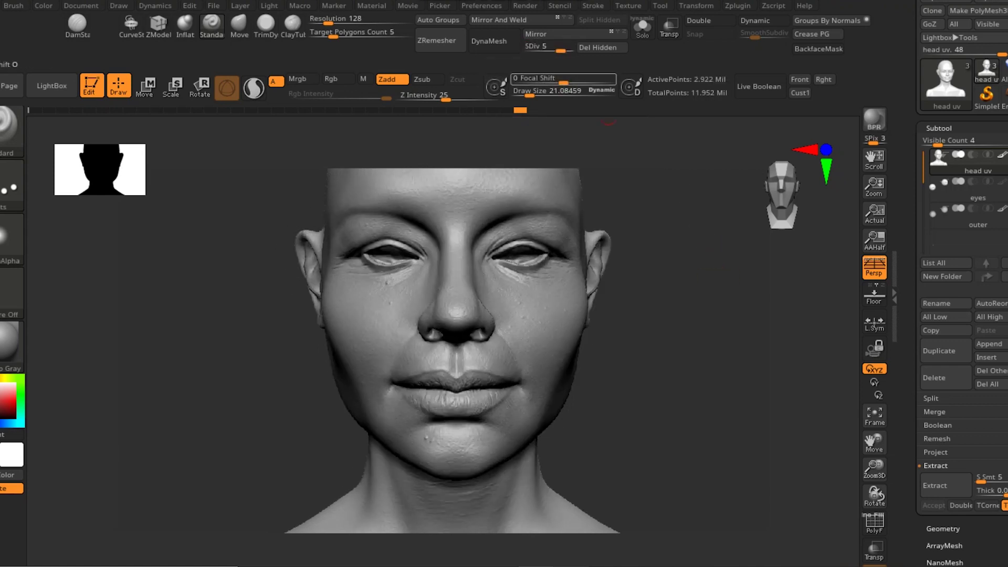
left_click(569, 47)
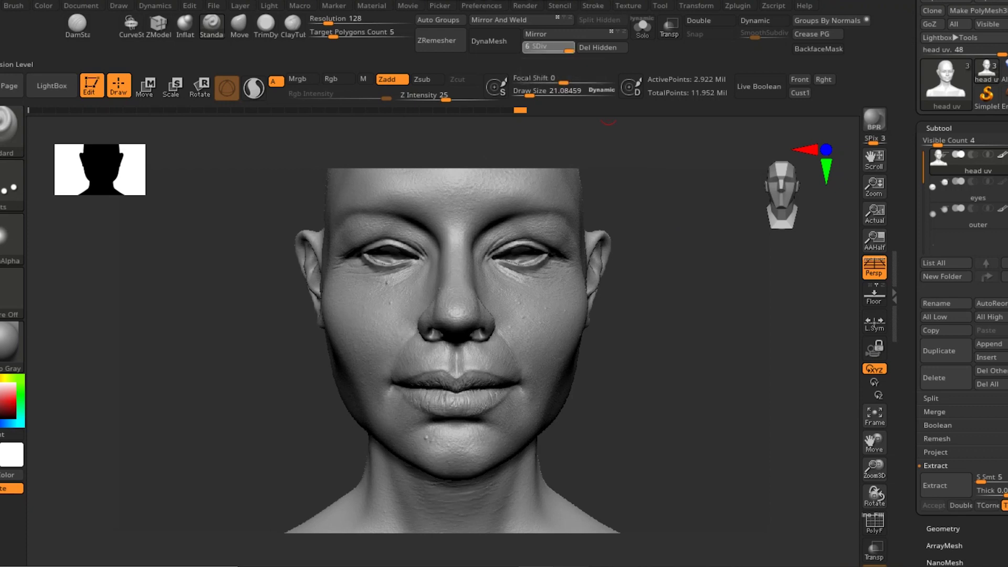
mouse_move(672, 391)
left_mouse_down()
mouse_move(710, 398)
mouse_move(672, 375)
mouse_move(550, 354)
left_mouse_up()
left_click_drag(719, 411, 544, 315)
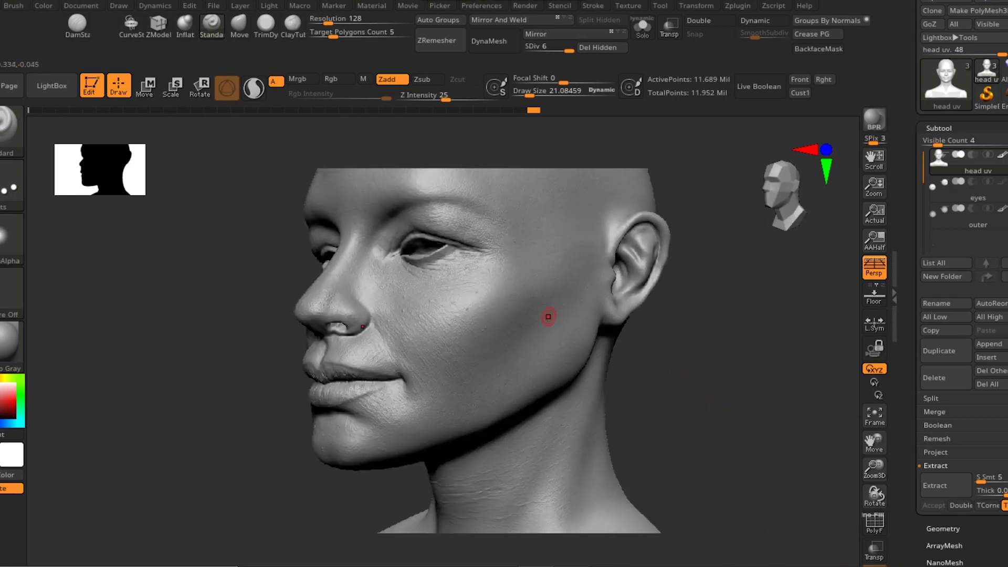
left_click_drag(745, 417, 791, 398)
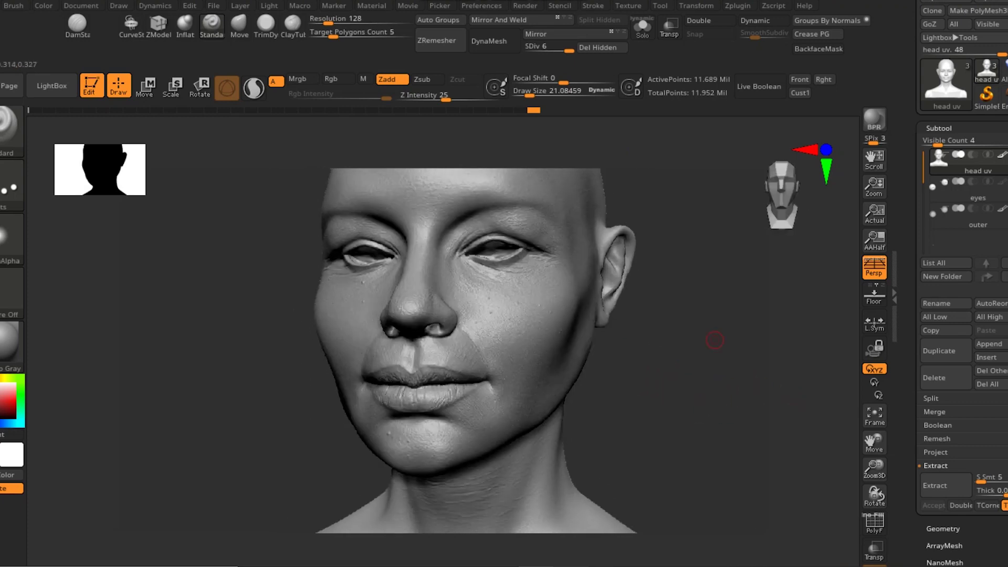
mouse_move(700, 293)
left_mouse_down()
mouse_move(718, 353)
mouse_move(690, 418)
mouse_move(675, 371)
mouse_move(705, 403)
mouse_move(682, 430)
mouse_move(677, 406)
mouse_move(659, 452)
left_mouse_up()
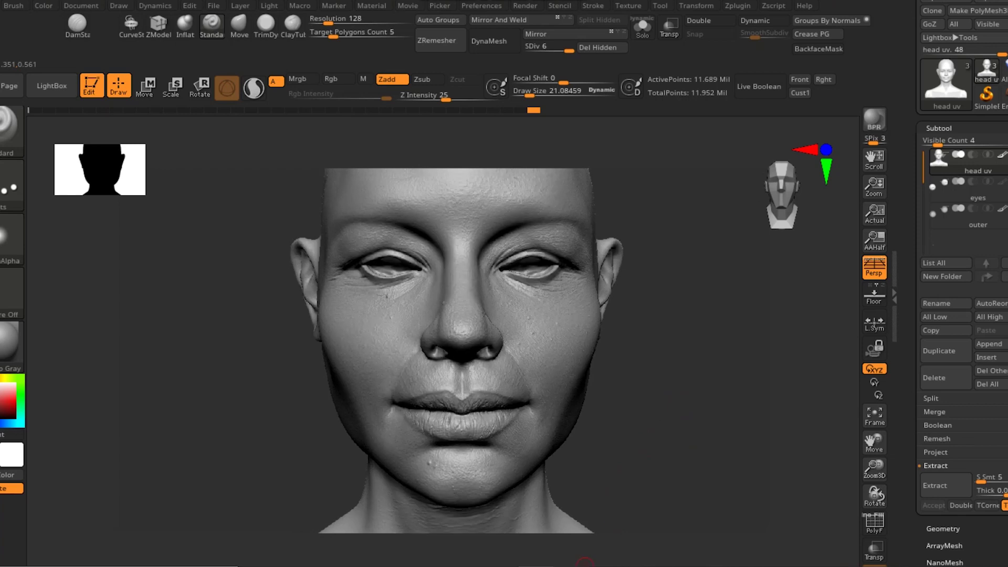